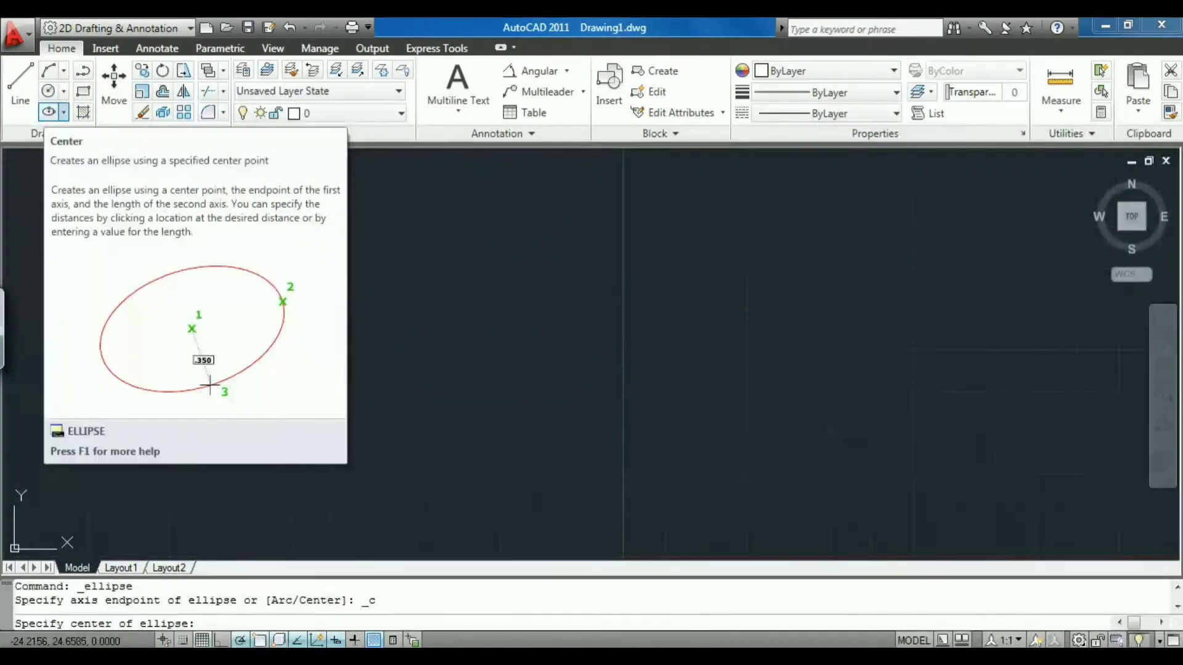
Step: Draw a horizontal ellipse by its center near the middle of the drawing, with axis distances of 5 and 2
click(63, 111)
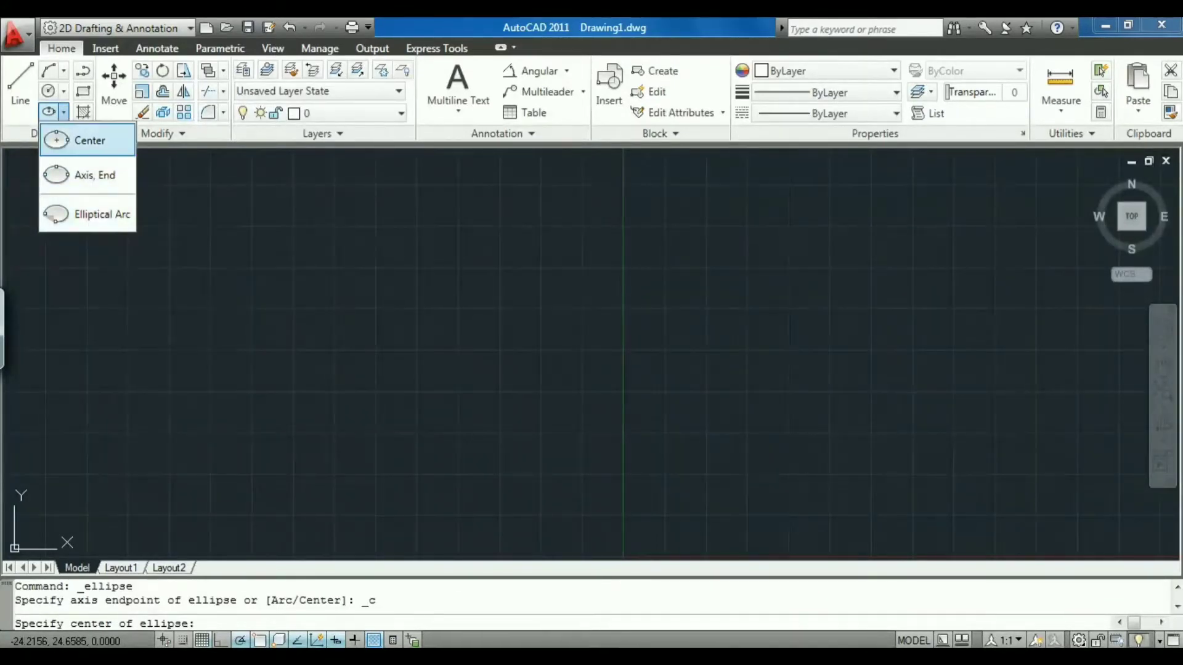
click(87, 136)
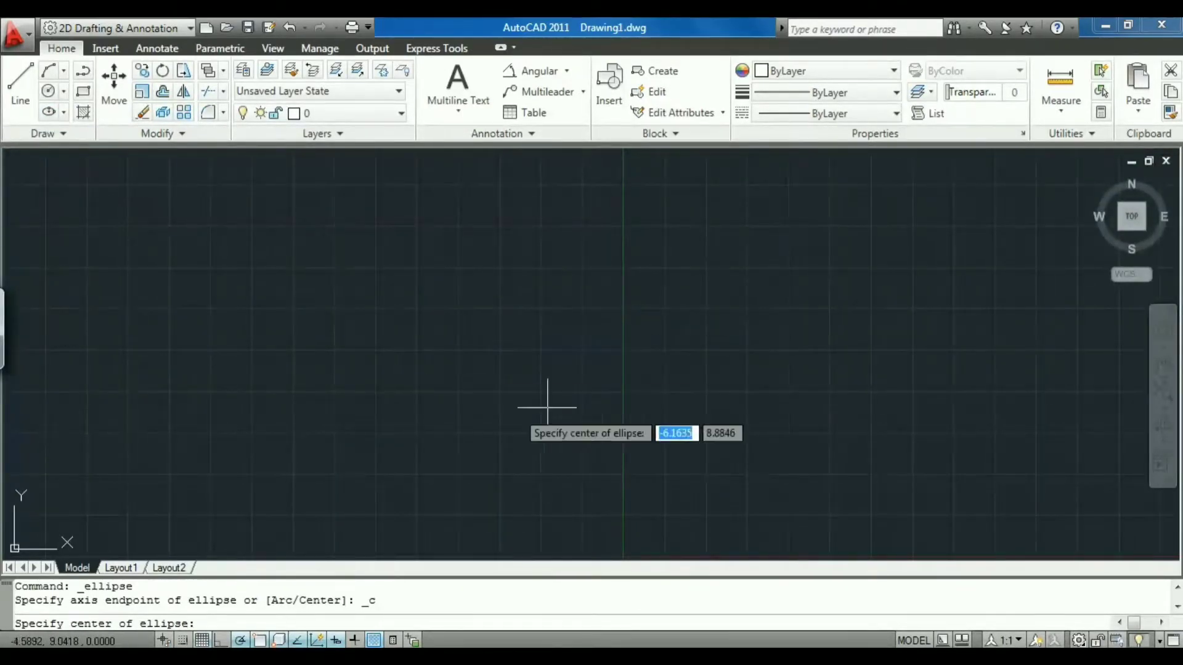
click(544, 349)
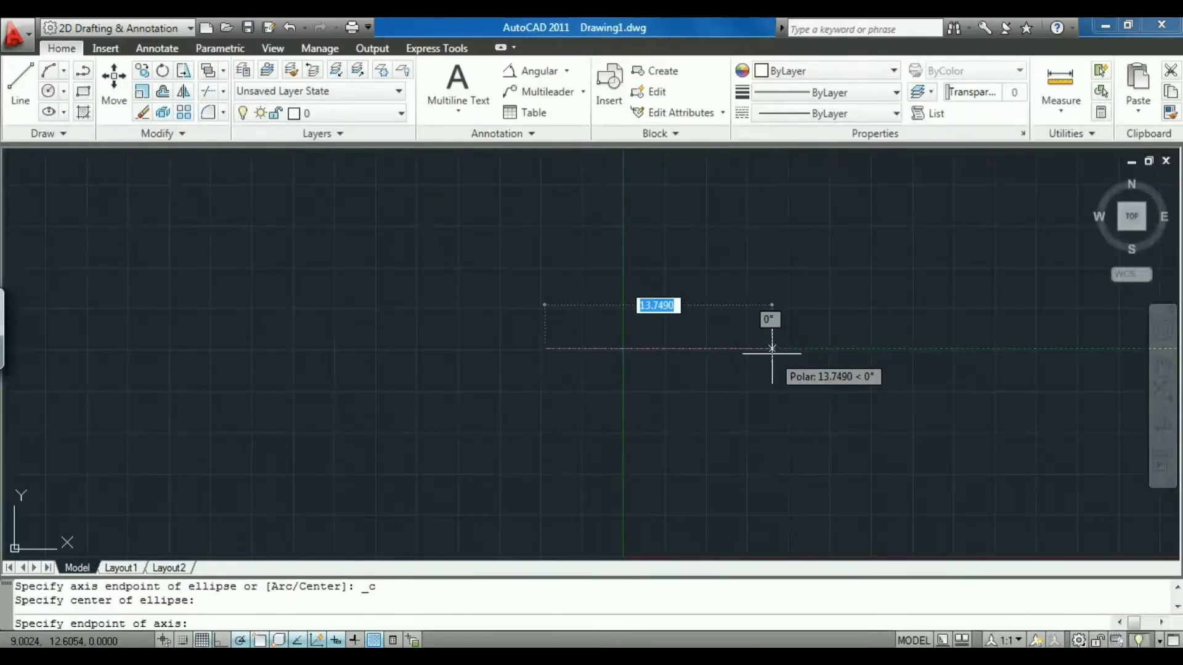
text(5)
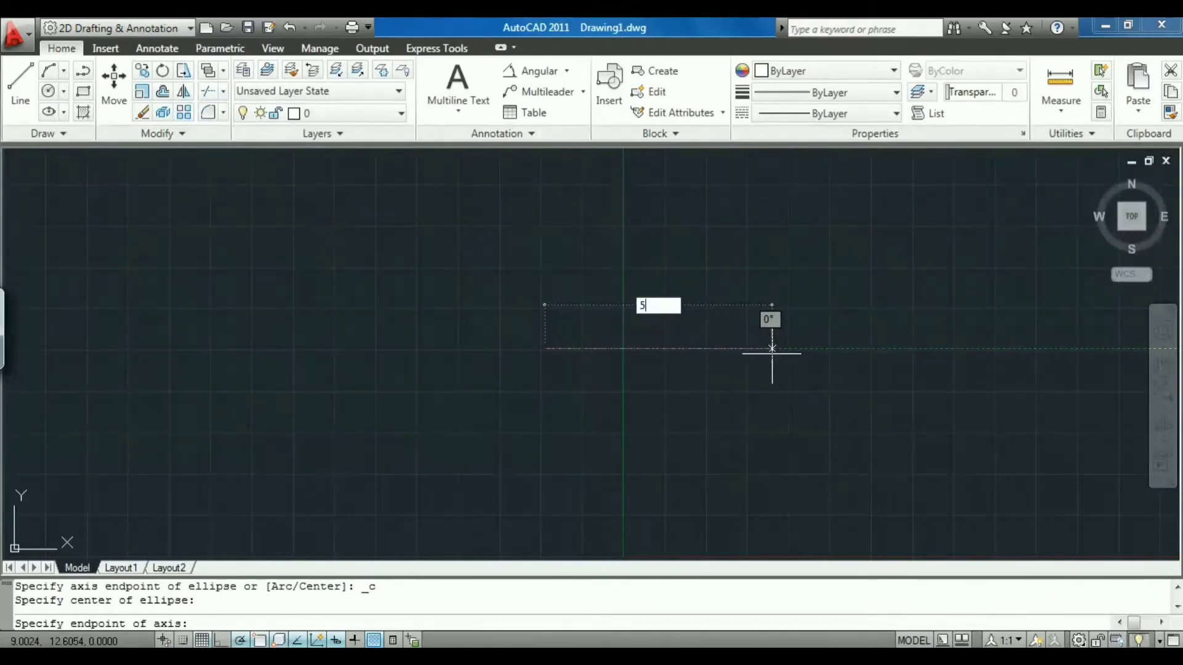
key(Return)
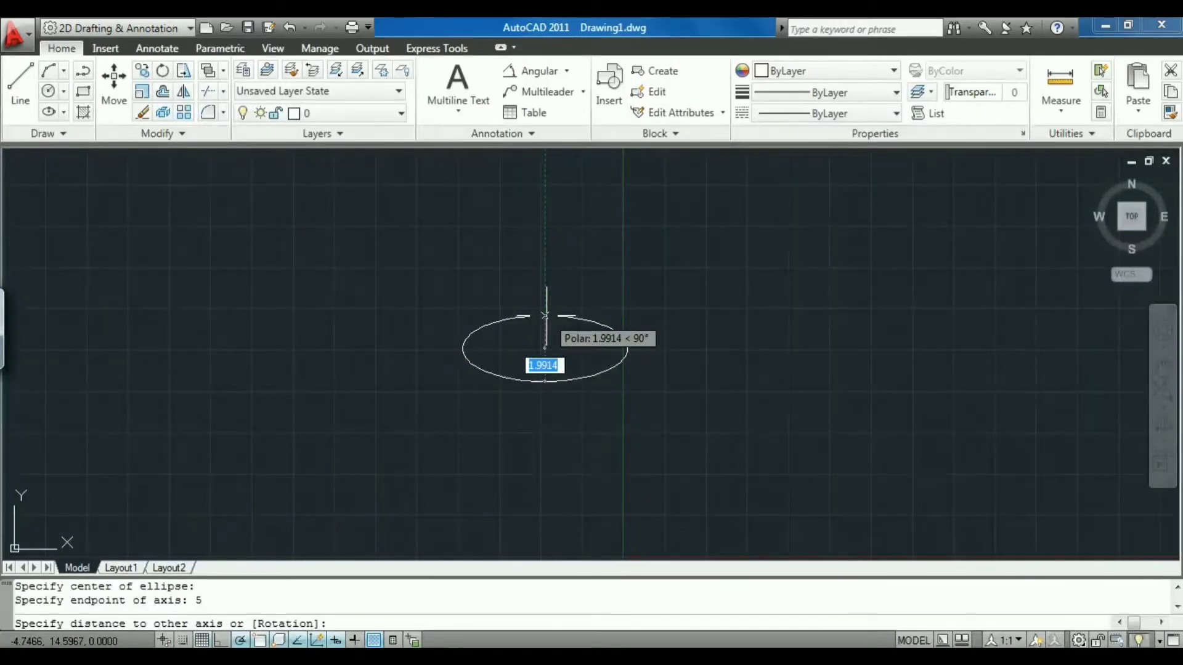
text(2)
key(Return)
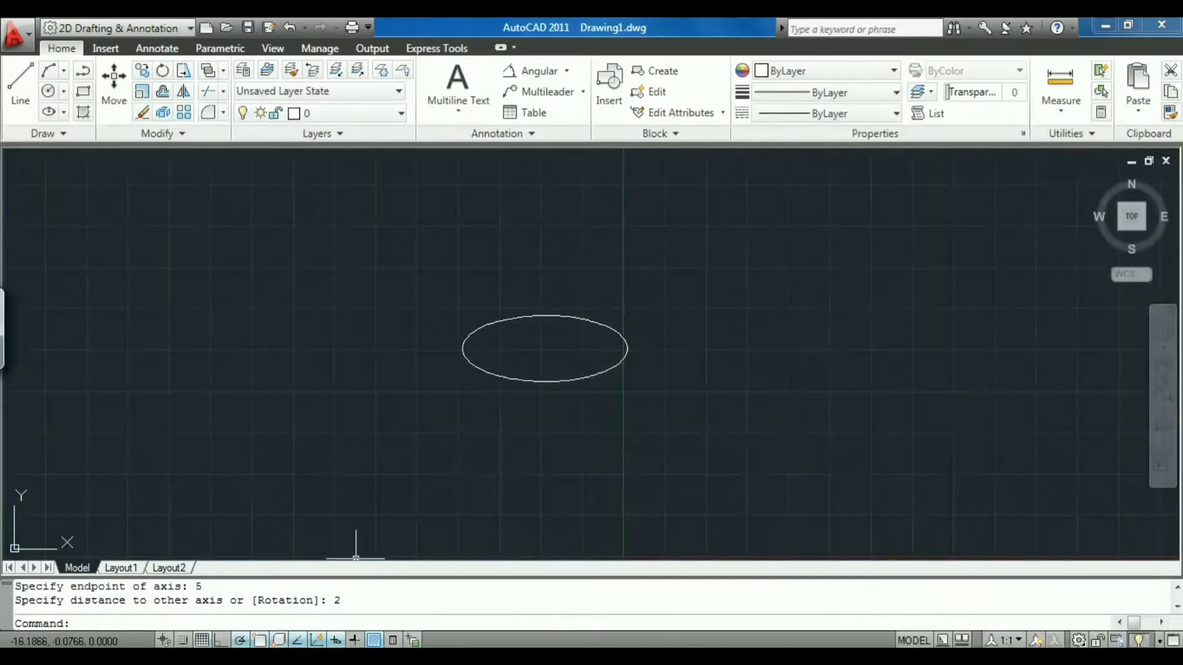
Step: Turn off object snap and erase the ellipse from the drawing
key(F3)
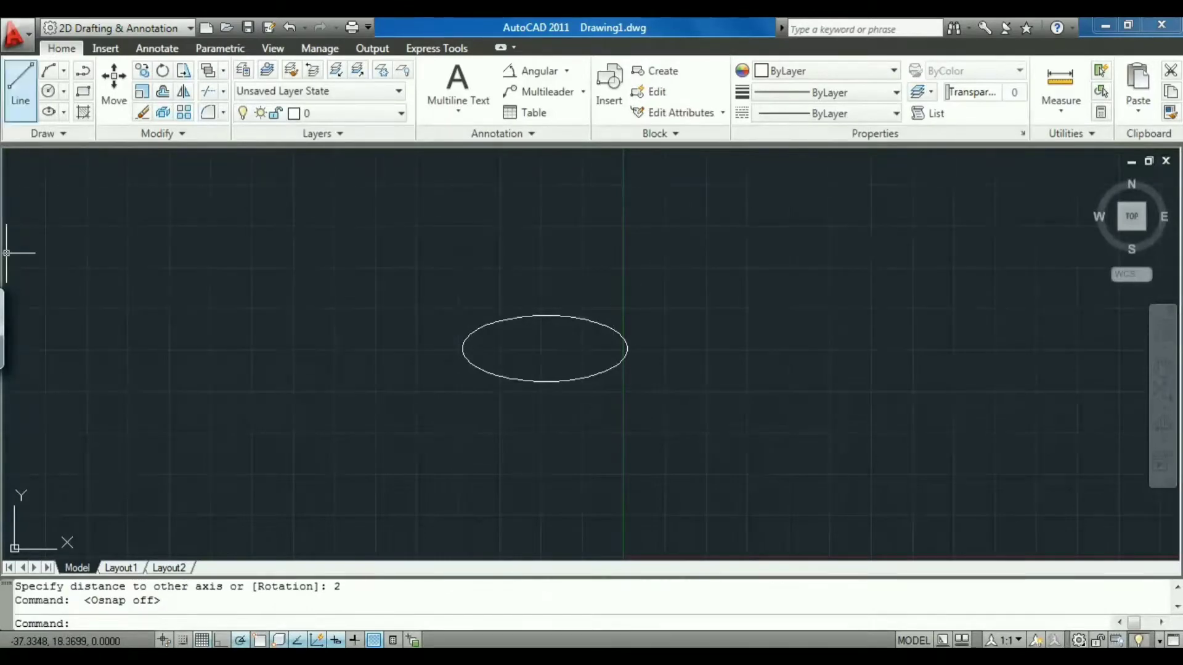
click(21, 86)
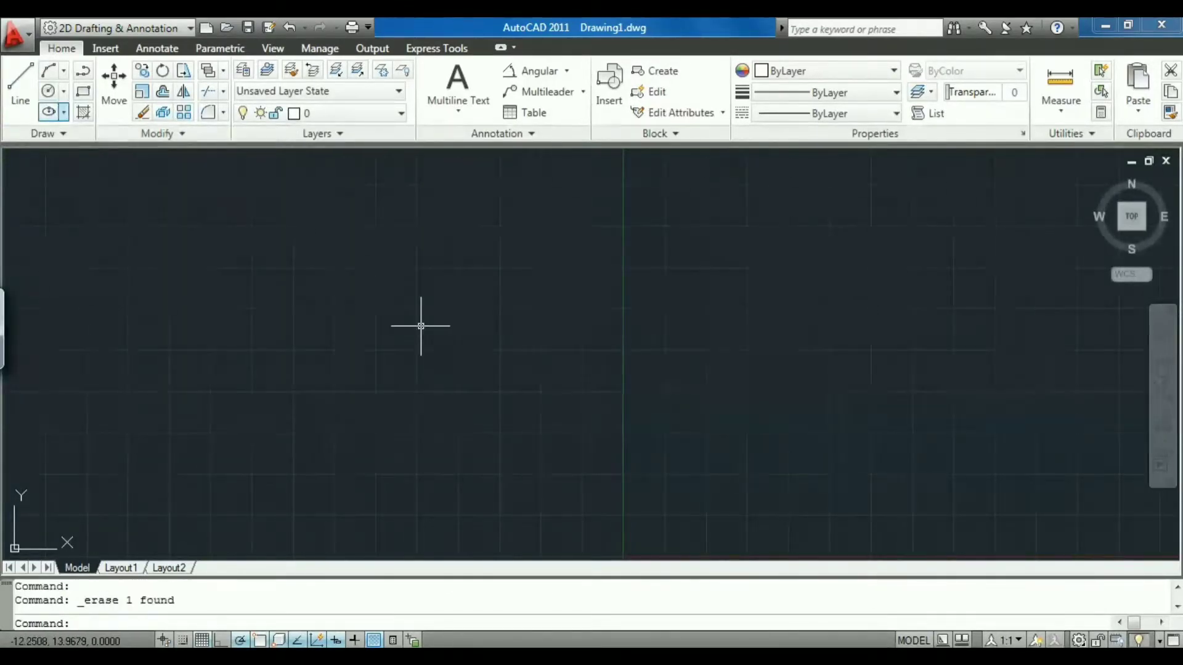
Step: Draw a horizontal ellipse from two axis endpoints, placing the other axis freehand at a distance of about 5 units
click(64, 113)
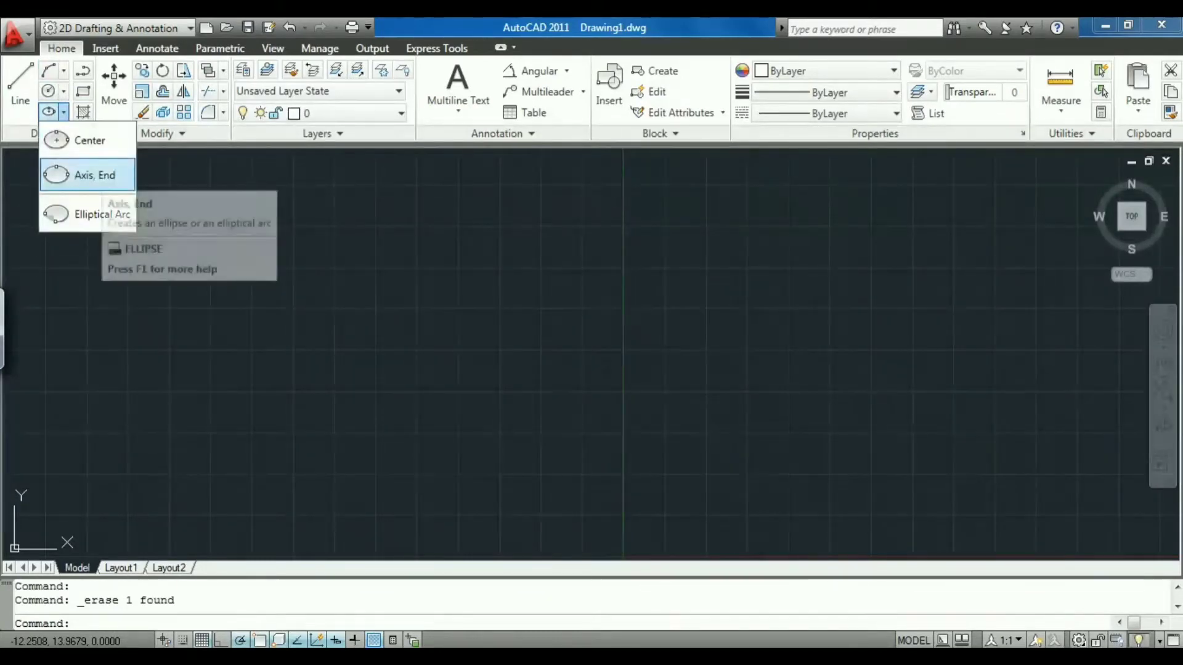
click(92, 175)
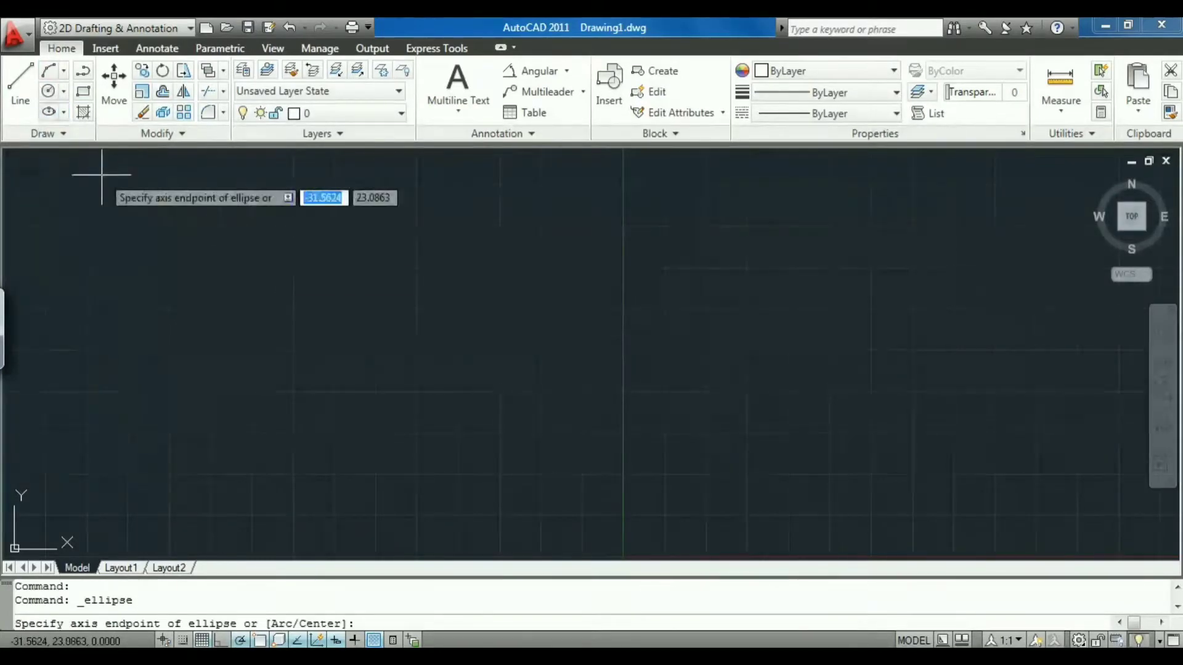
click(419, 391)
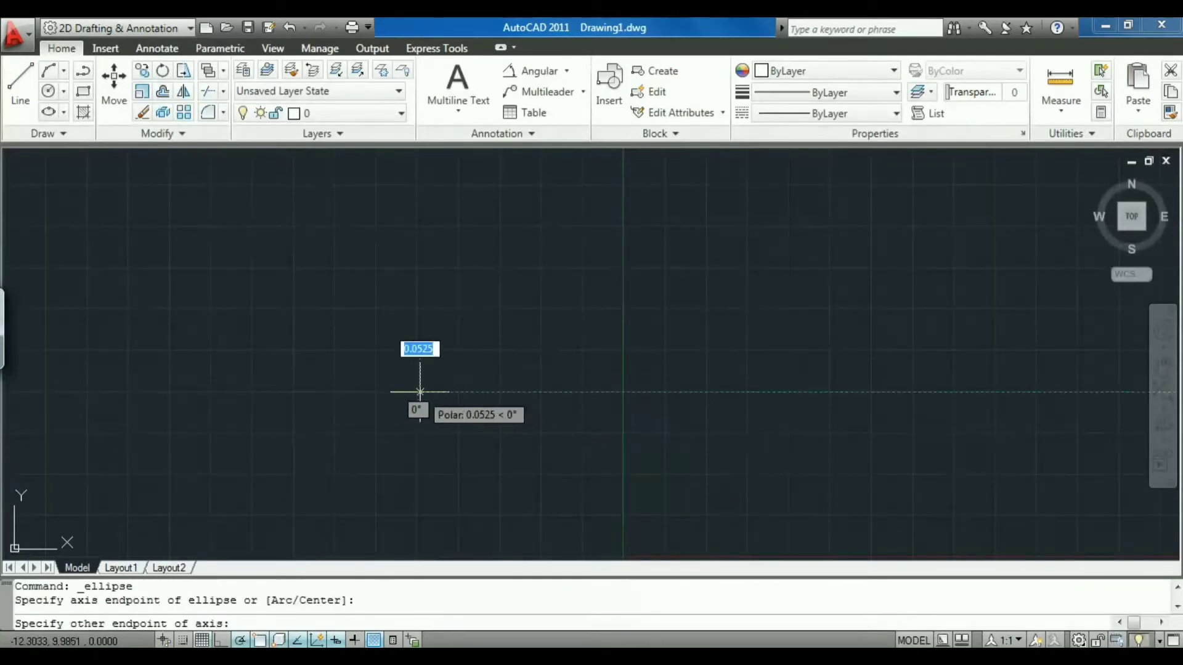
click(760, 391)
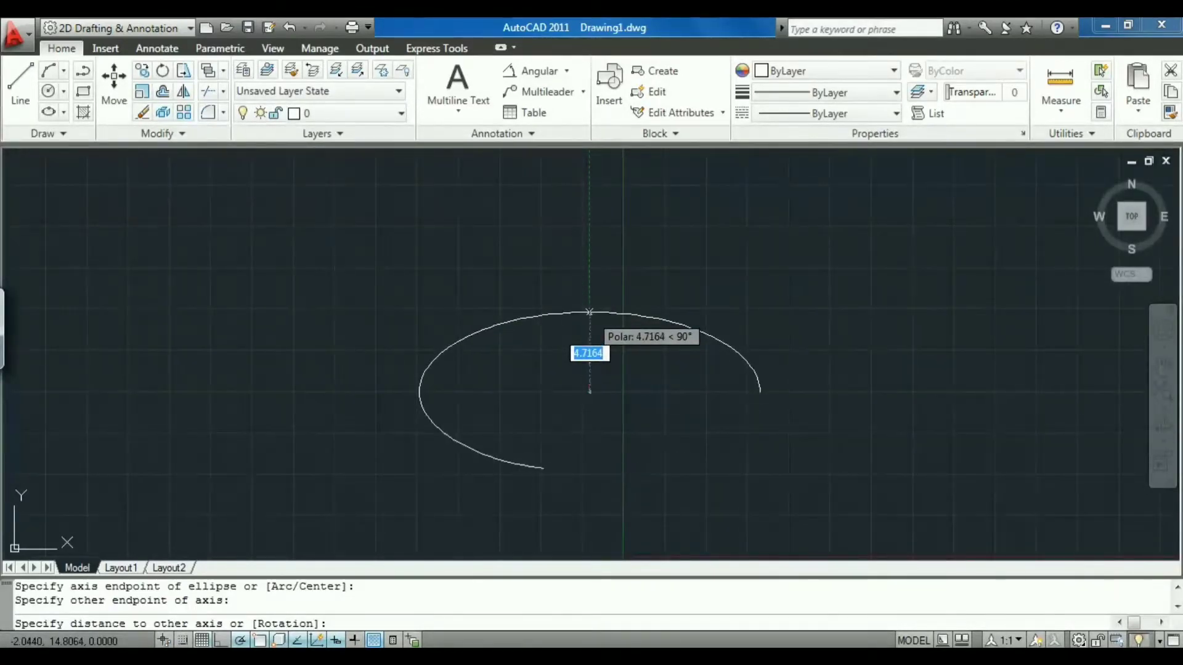
click(589, 307)
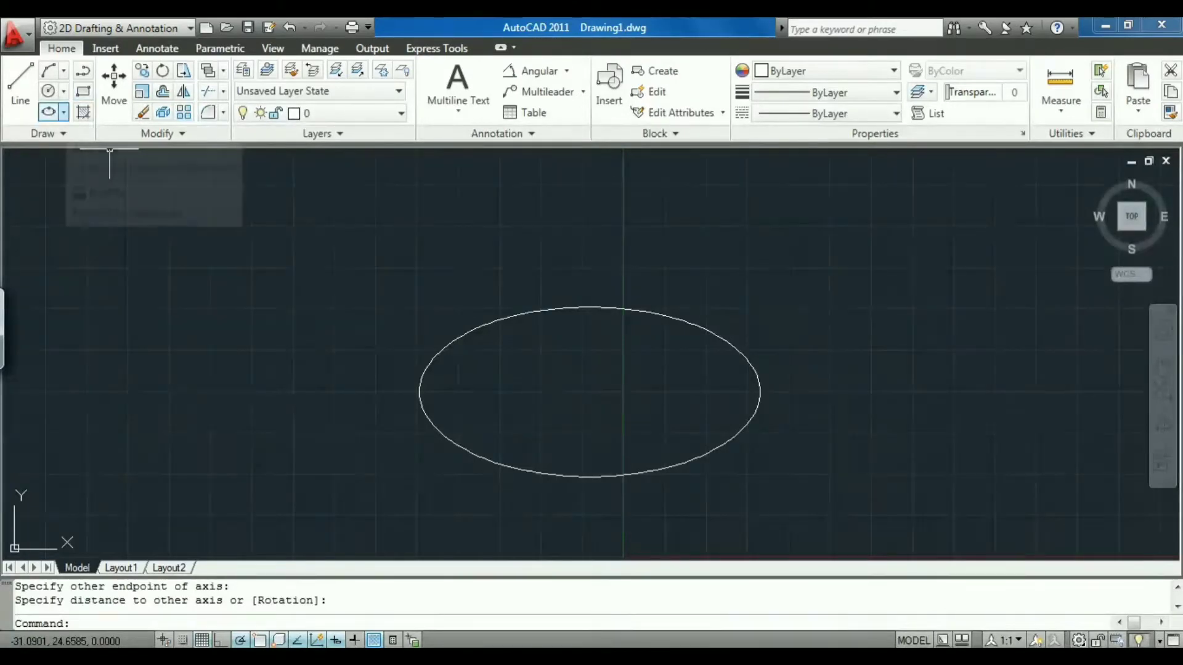
Step: Erase the ellipse drawn from its axis endpoints
click(63, 111)
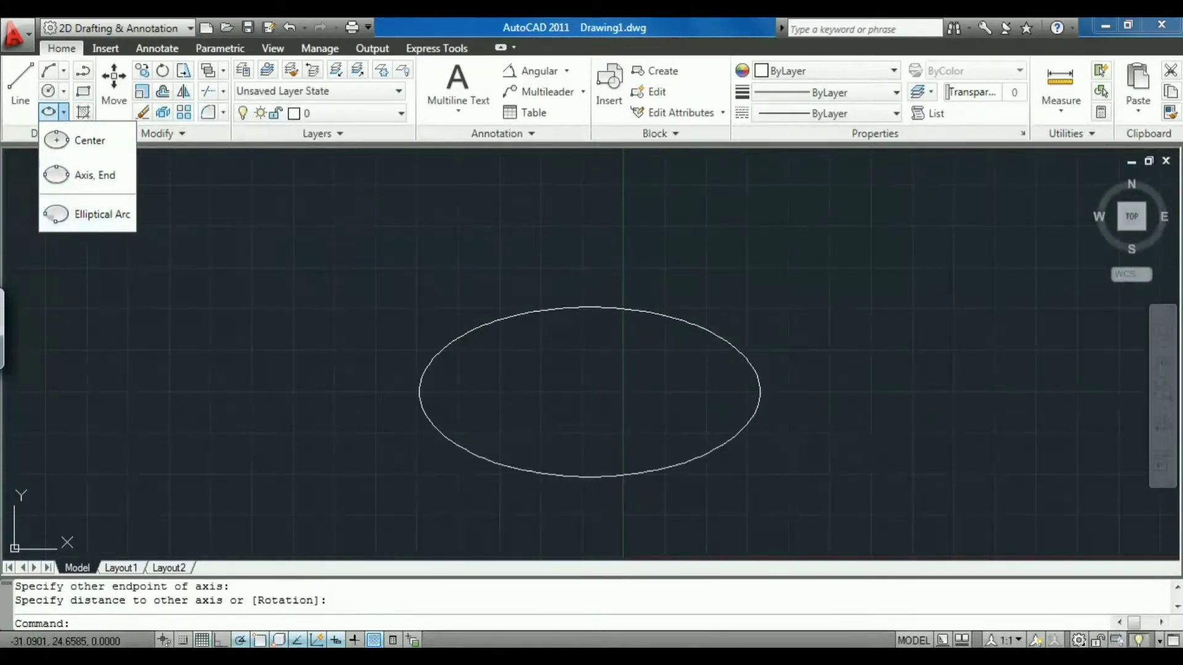
click(636, 311)
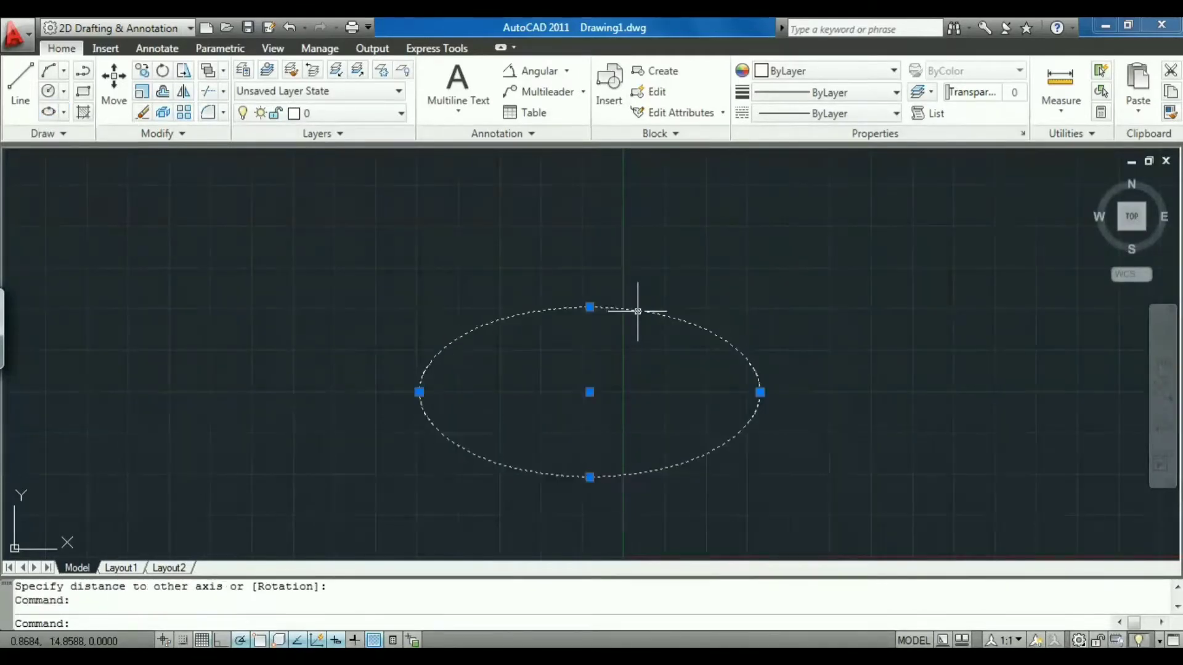
right_click(637, 311)
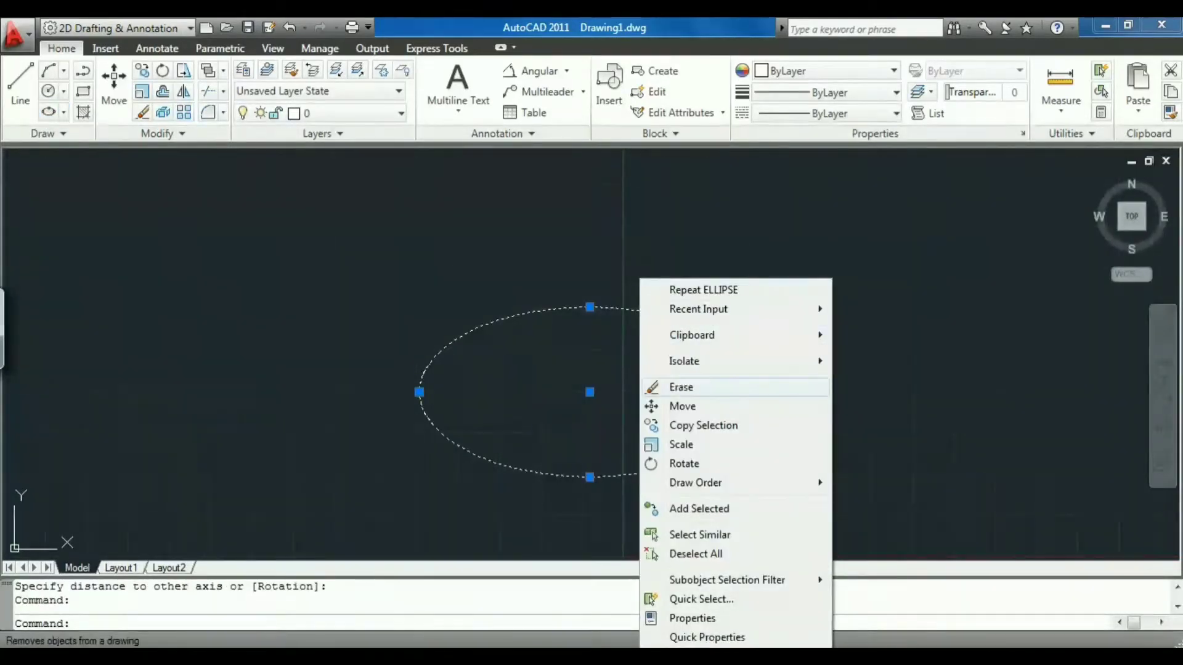
click(671, 387)
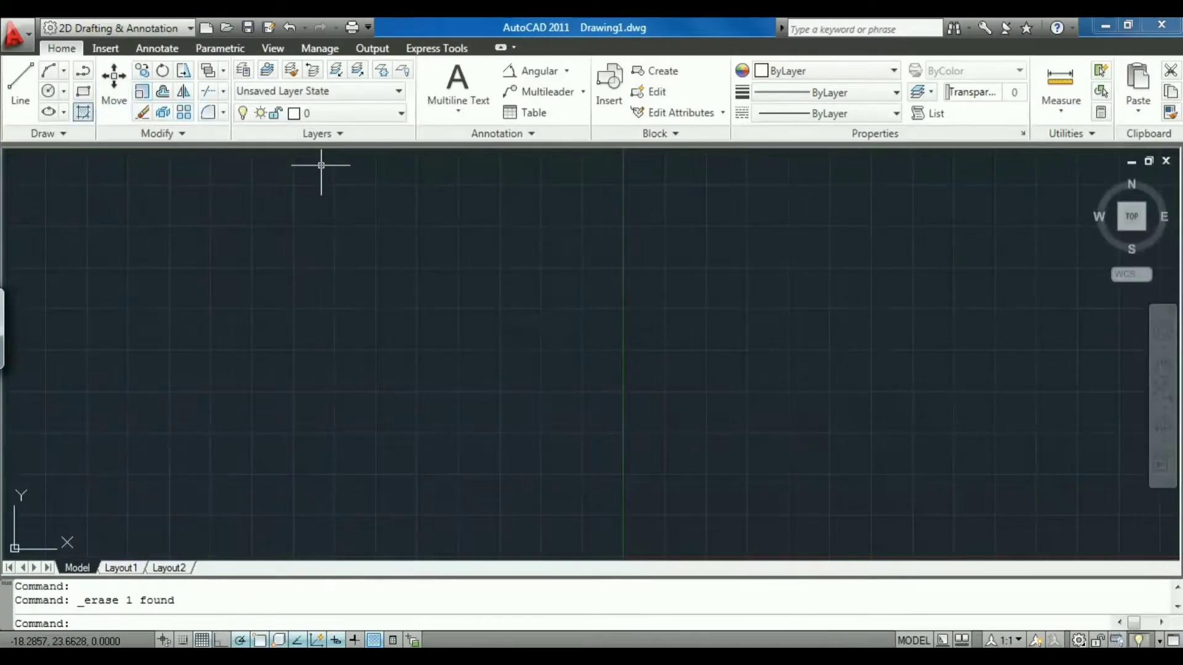
Step: Draw an elliptical arc on a horizontal axis, about 3.8 units to the other axis, sweeping from its right end over the top to its lower left
click(63, 112)
click(100, 211)
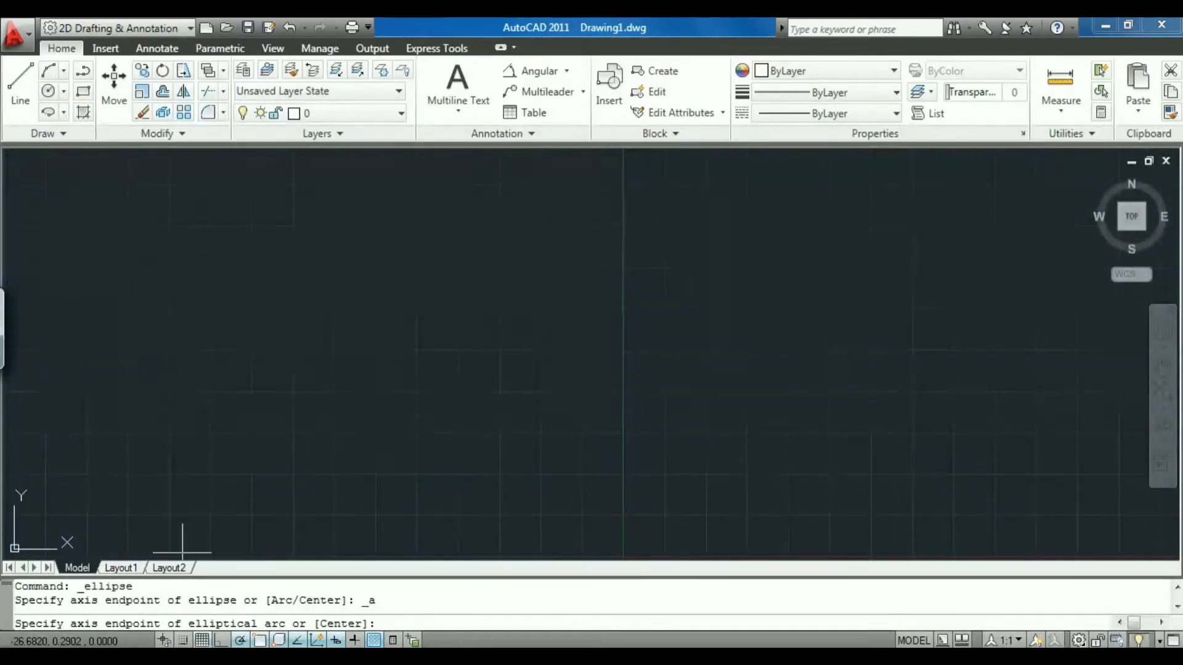
click(454, 390)
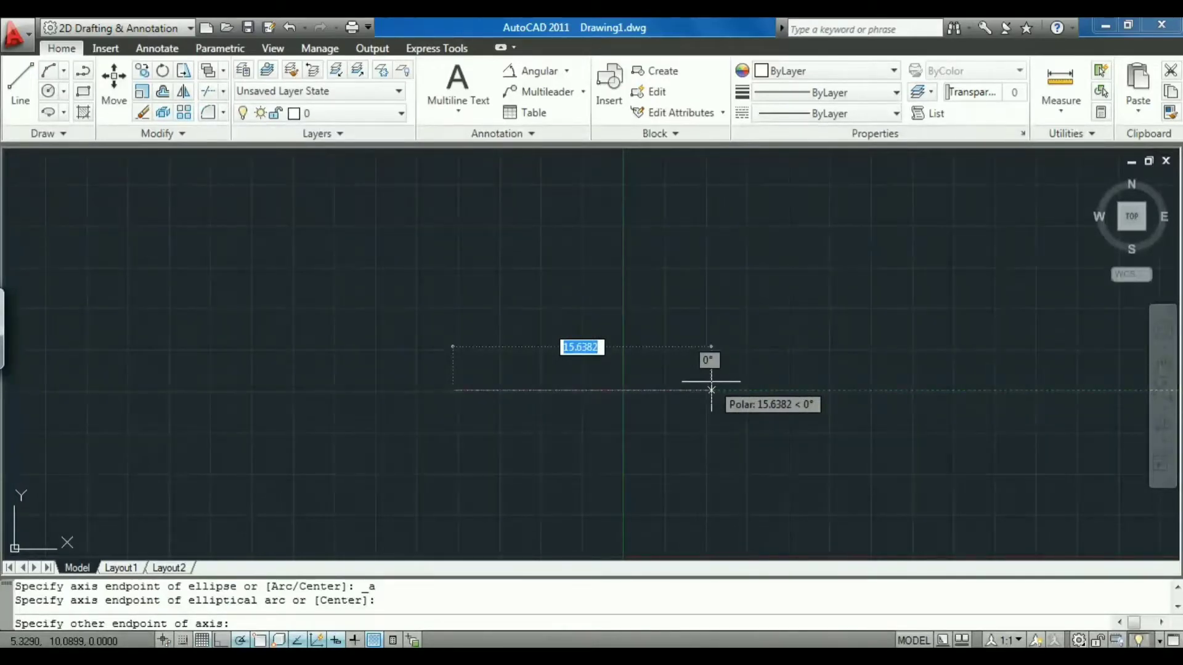
click(744, 390)
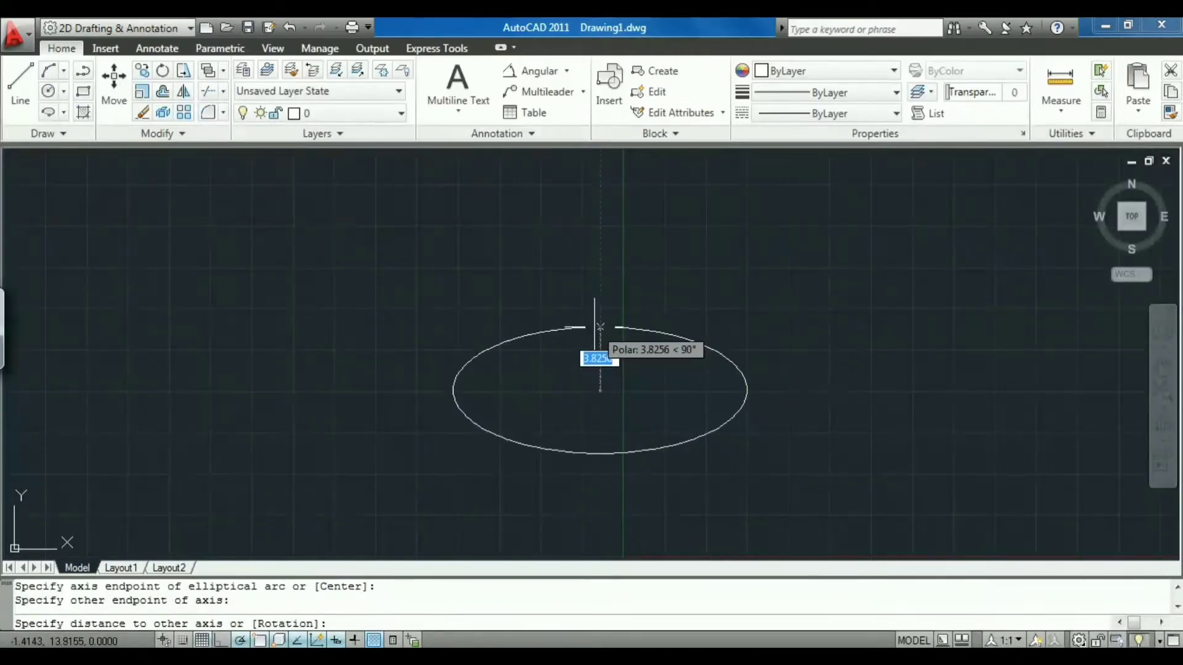
click(599, 326)
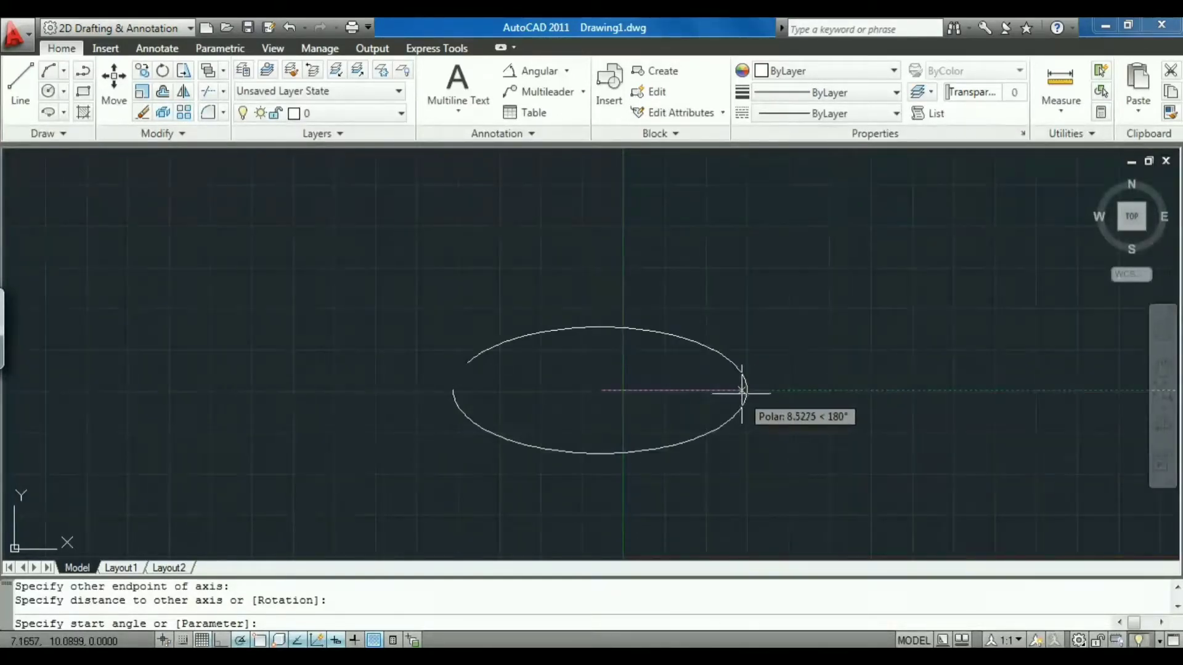
click(740, 390)
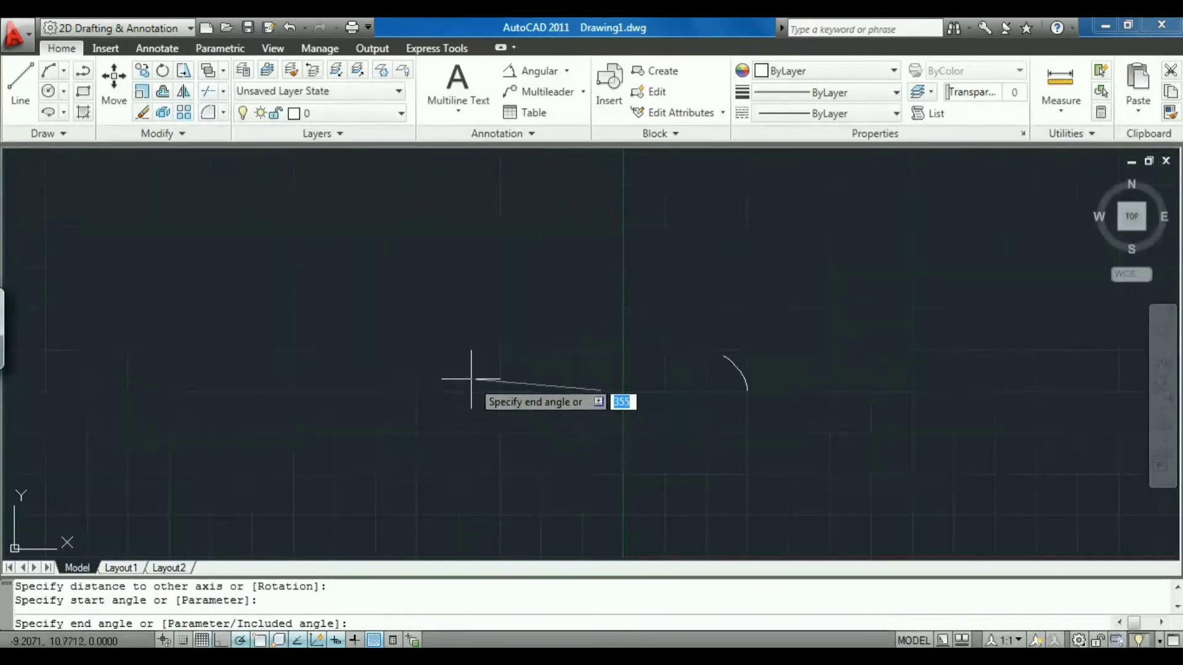
click(535, 469)
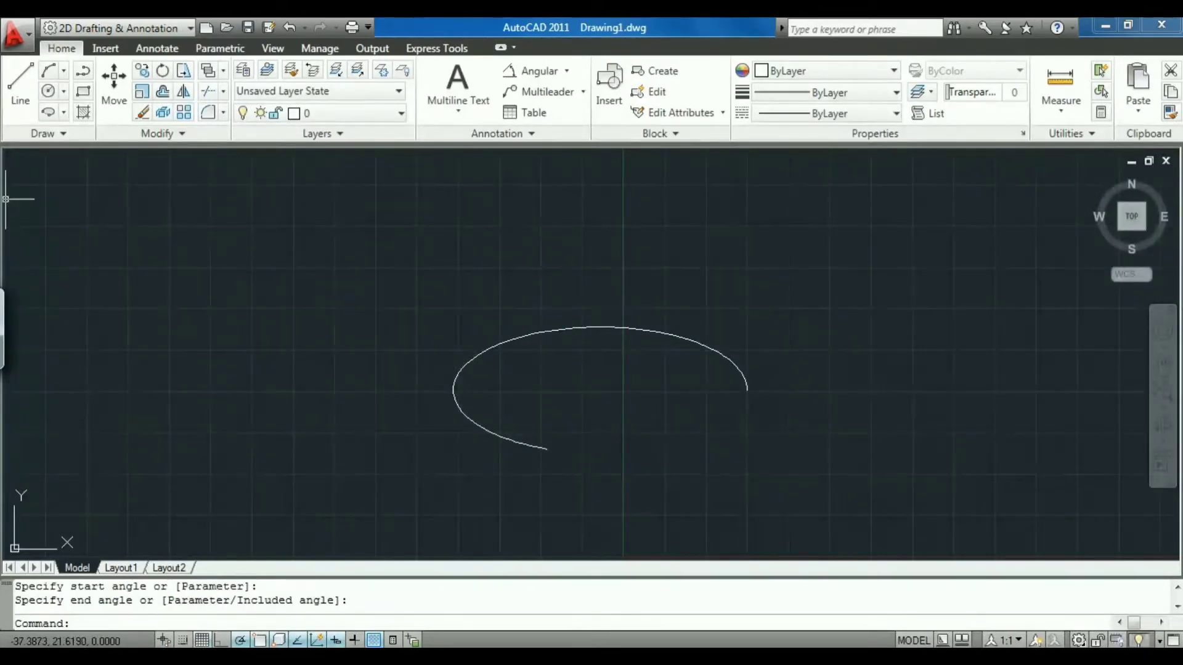
Step: Erase the elliptical arc
click(650, 329)
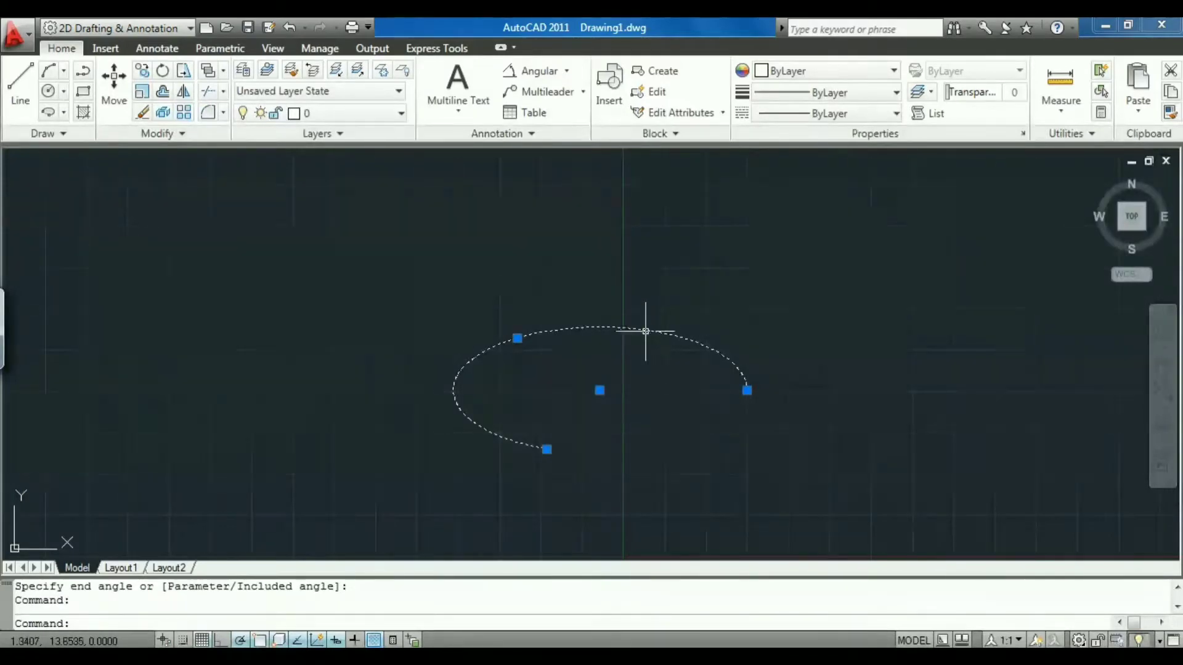
key(Delete)
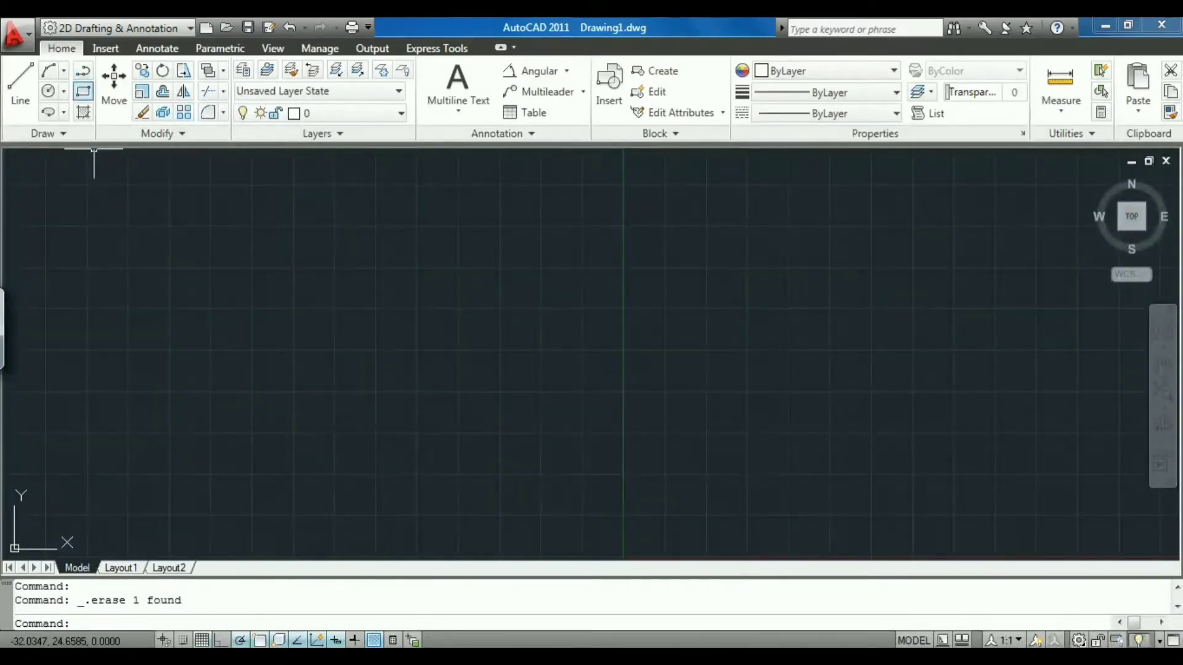
Step: Draw a rectangle using the Area option, with an area of 100 and dimensions calculated from a length of 10
click(83, 91)
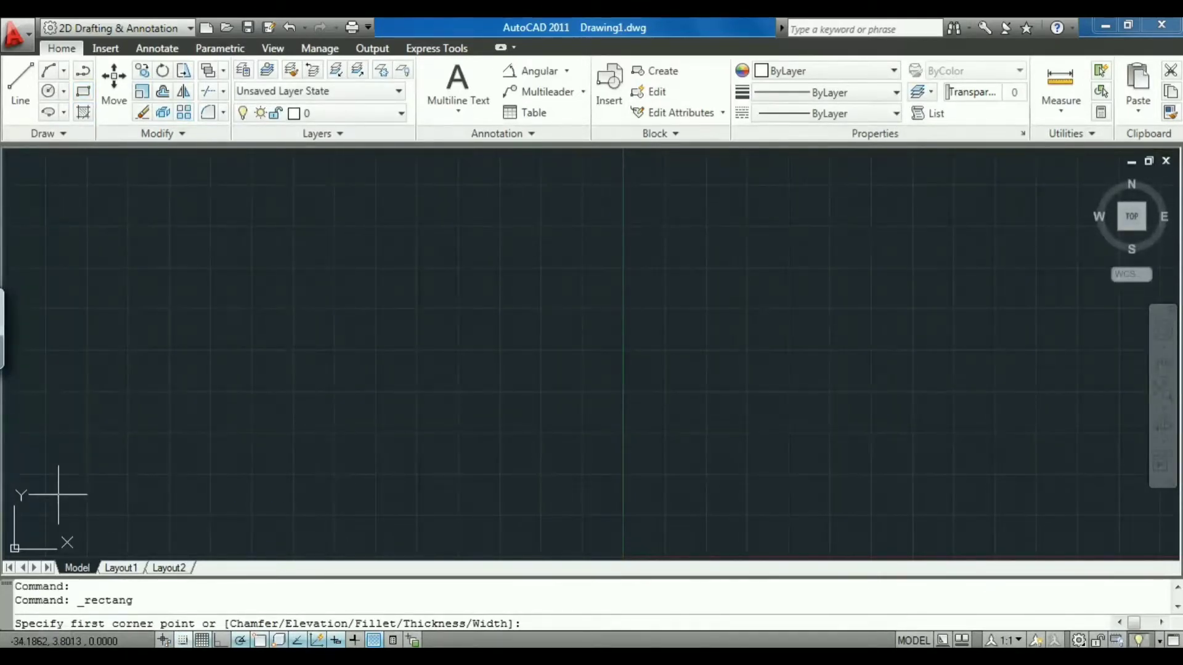
click(459, 432)
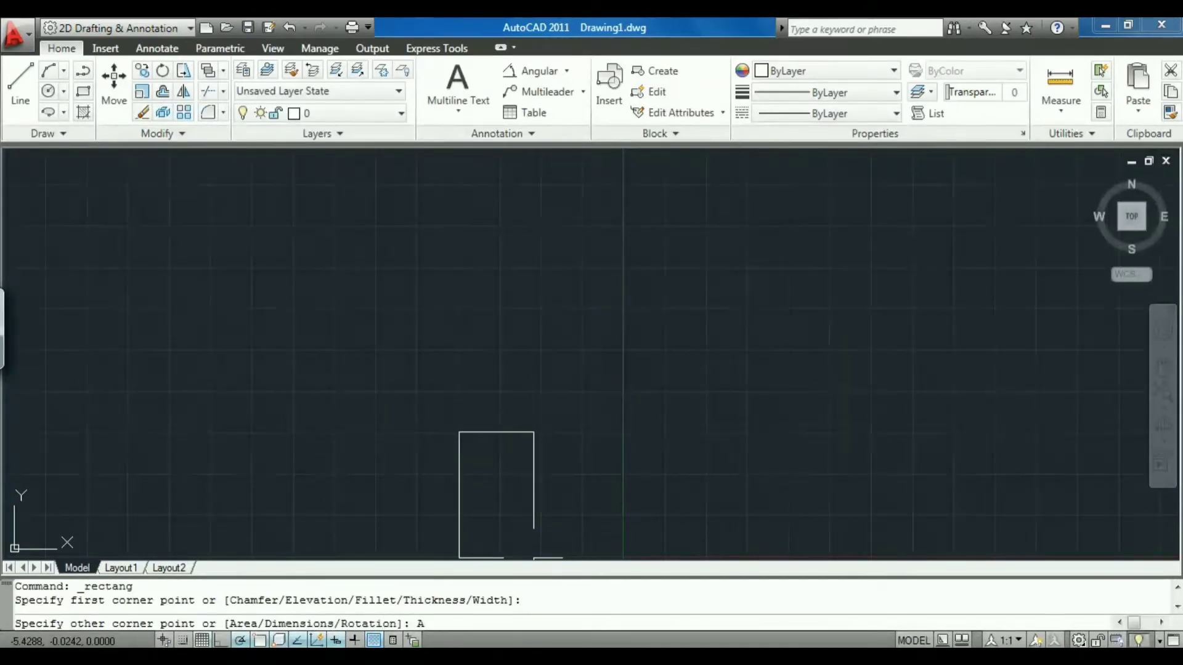
key(Return)
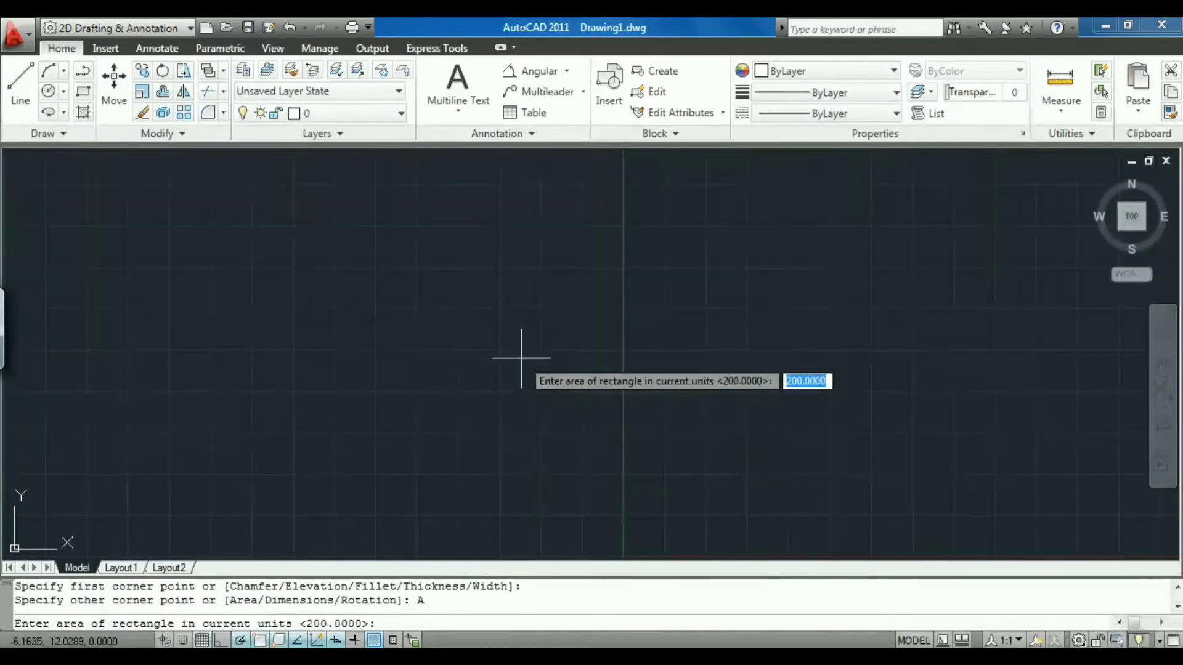
text(100)
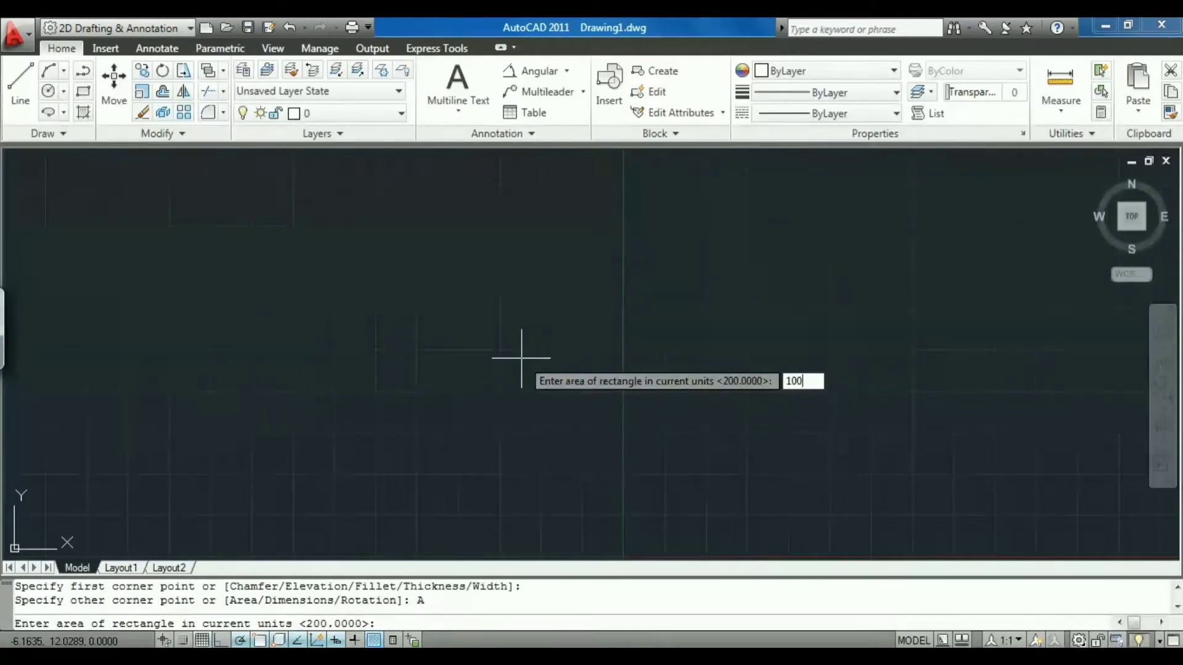
key(Return)
key(Down)
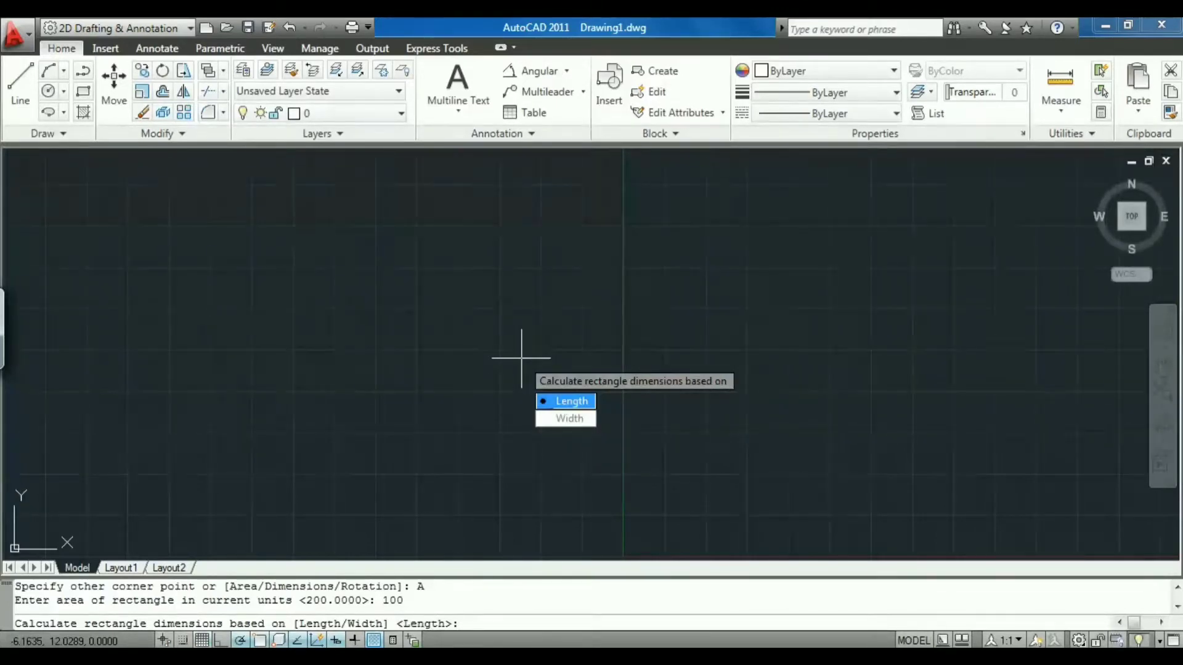
text(L)
key(Return)
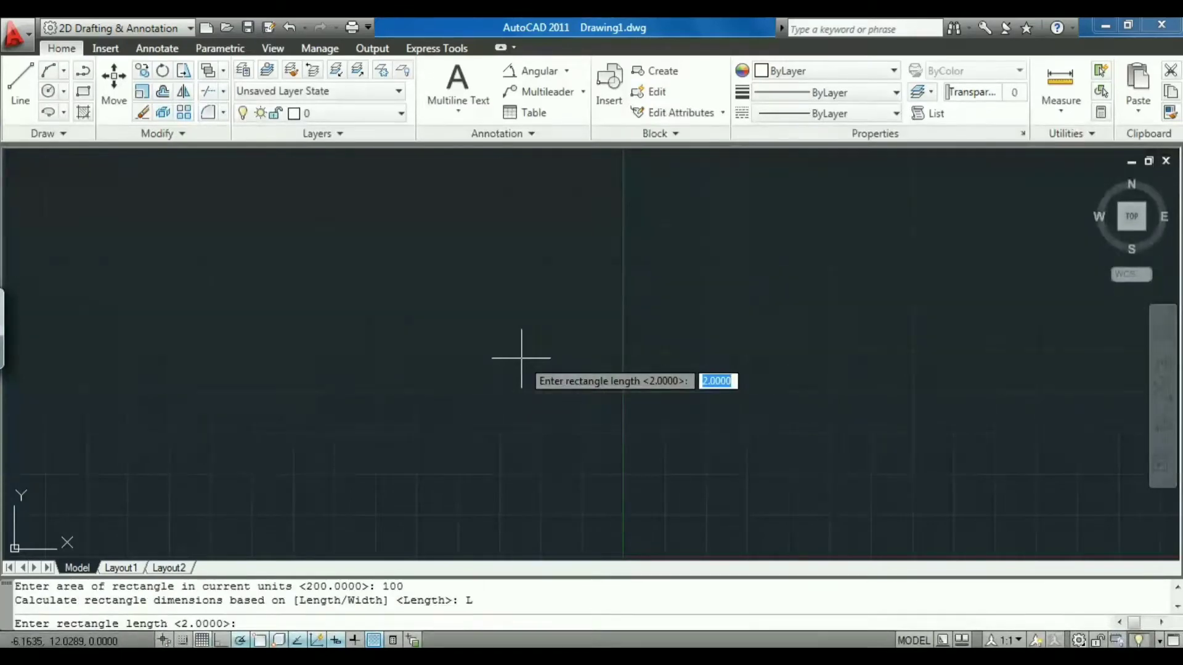
text(10)
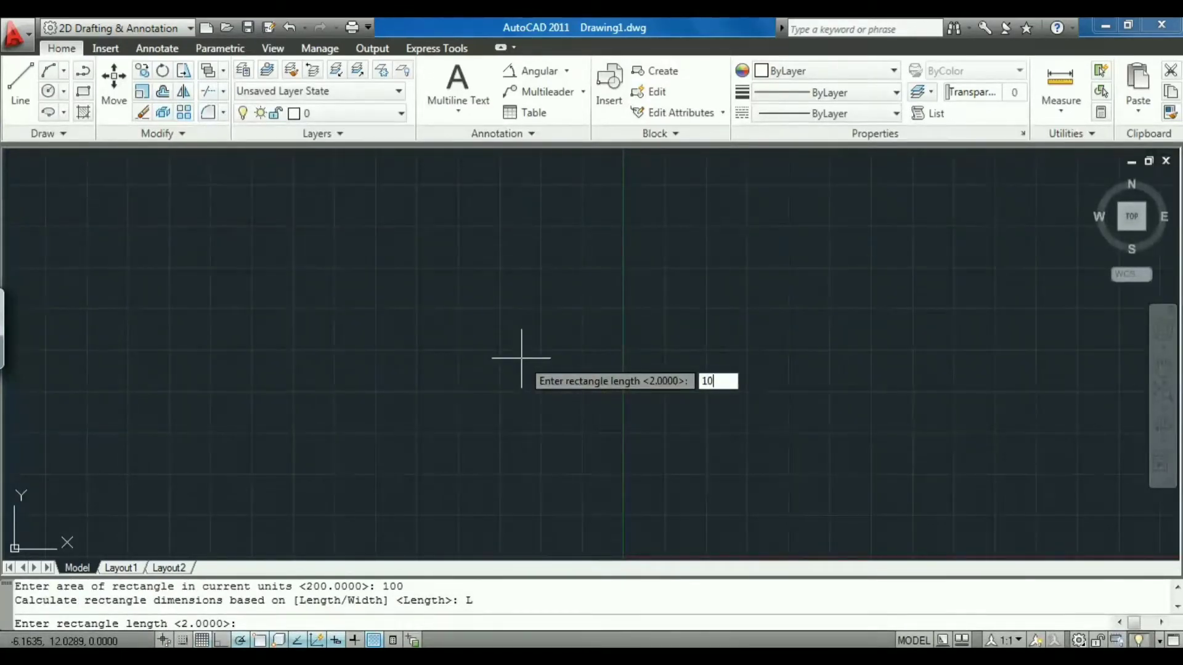
key(Return)
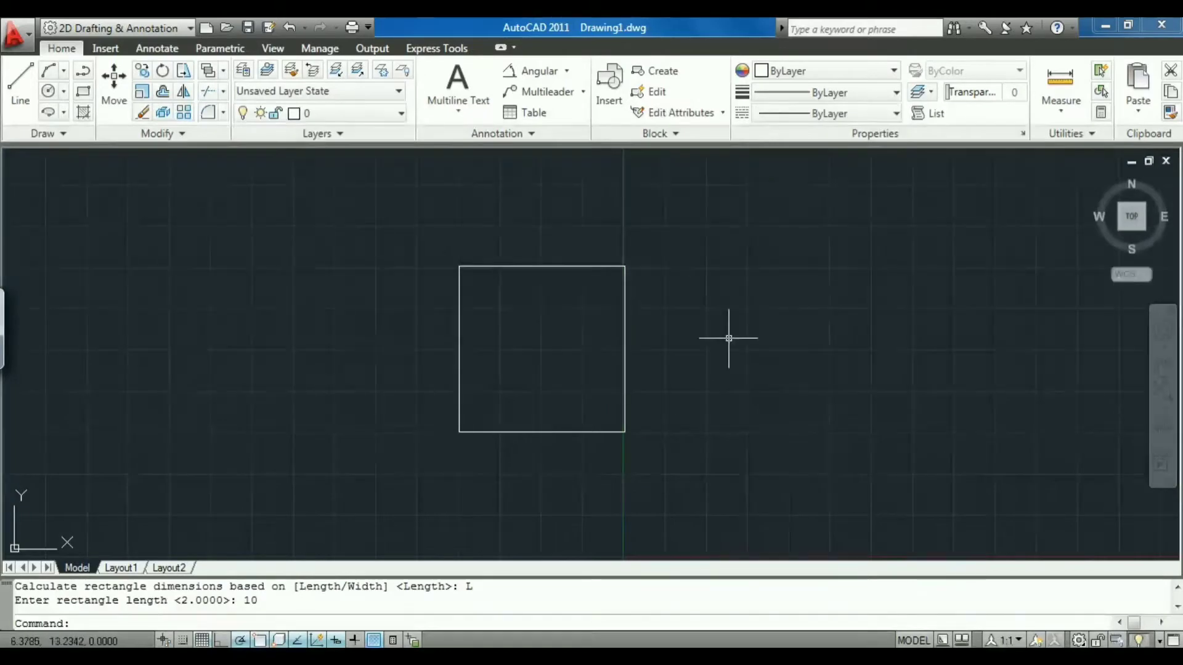
Step: Erase the rectangle from the drawing
click(578, 266)
right_click(582, 253)
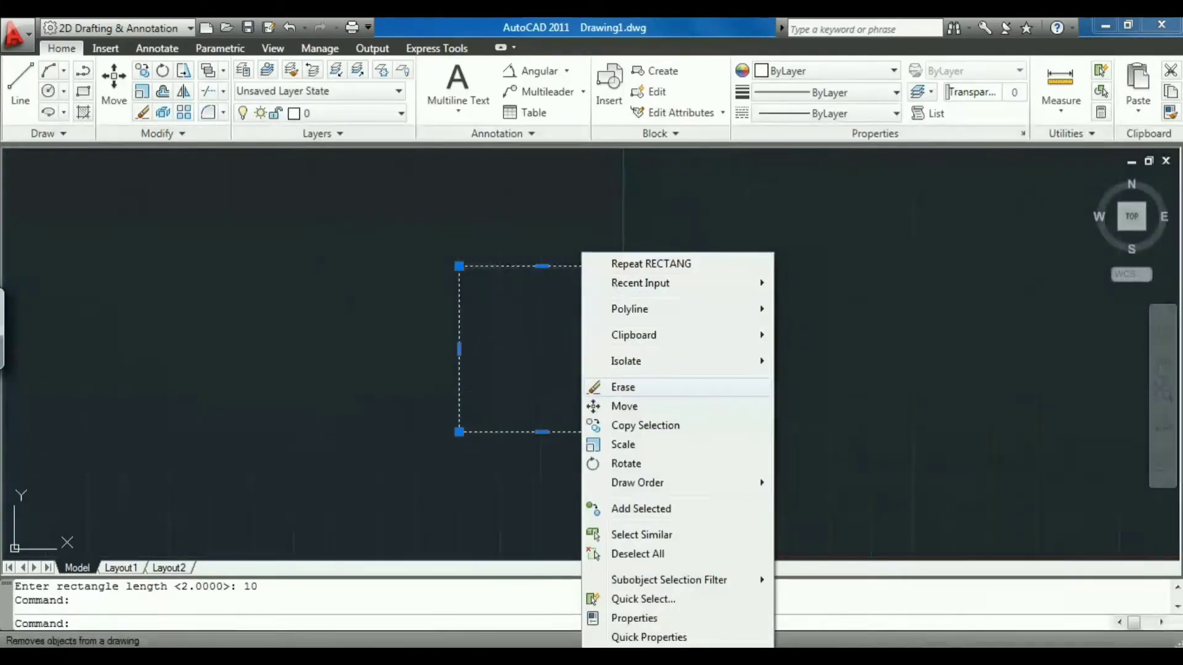
click(623, 387)
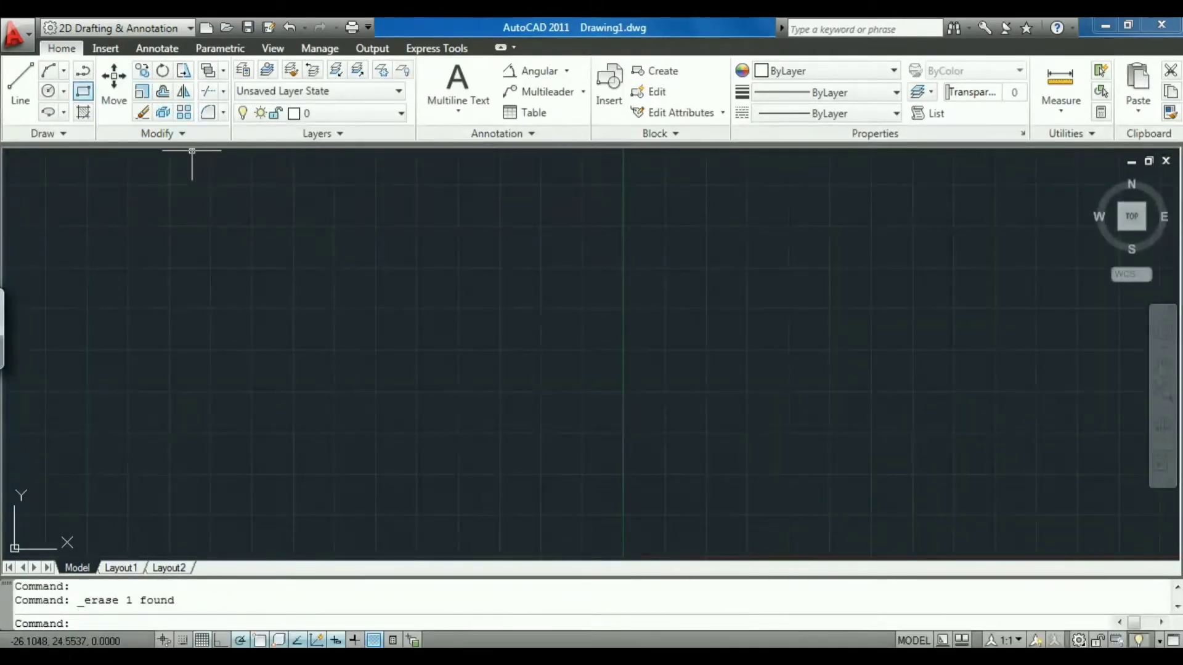
Step: Draw a rectangle with its opposite corner 10 units diagonally up and right from the first corner
click(83, 92)
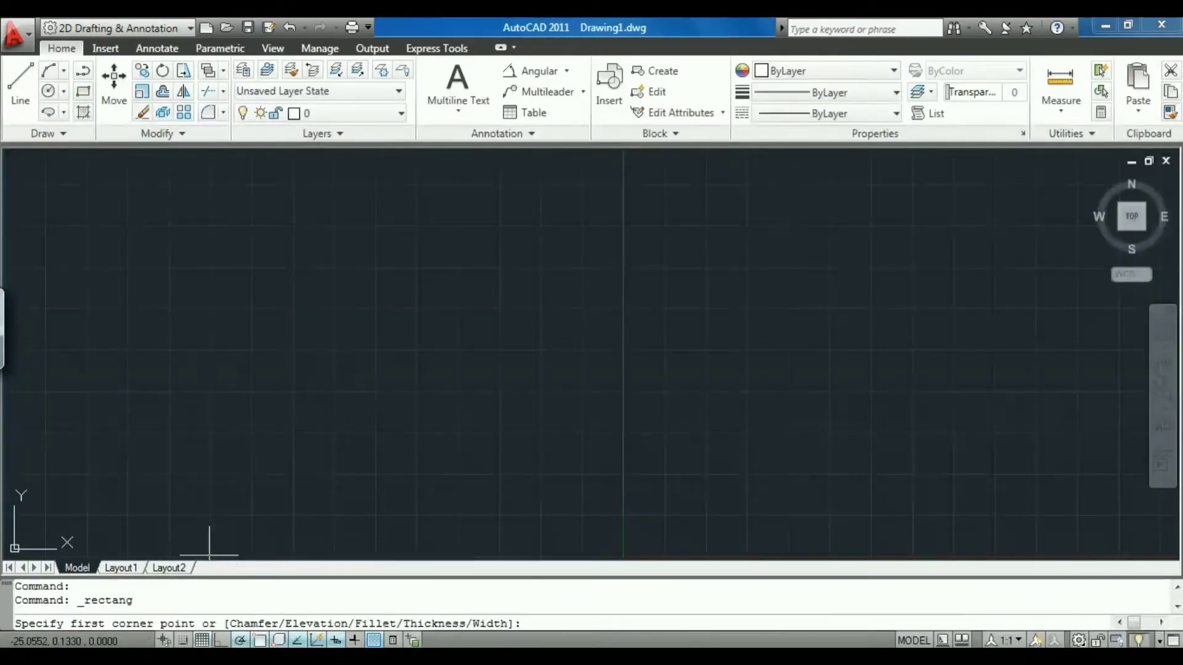
click(356, 384)
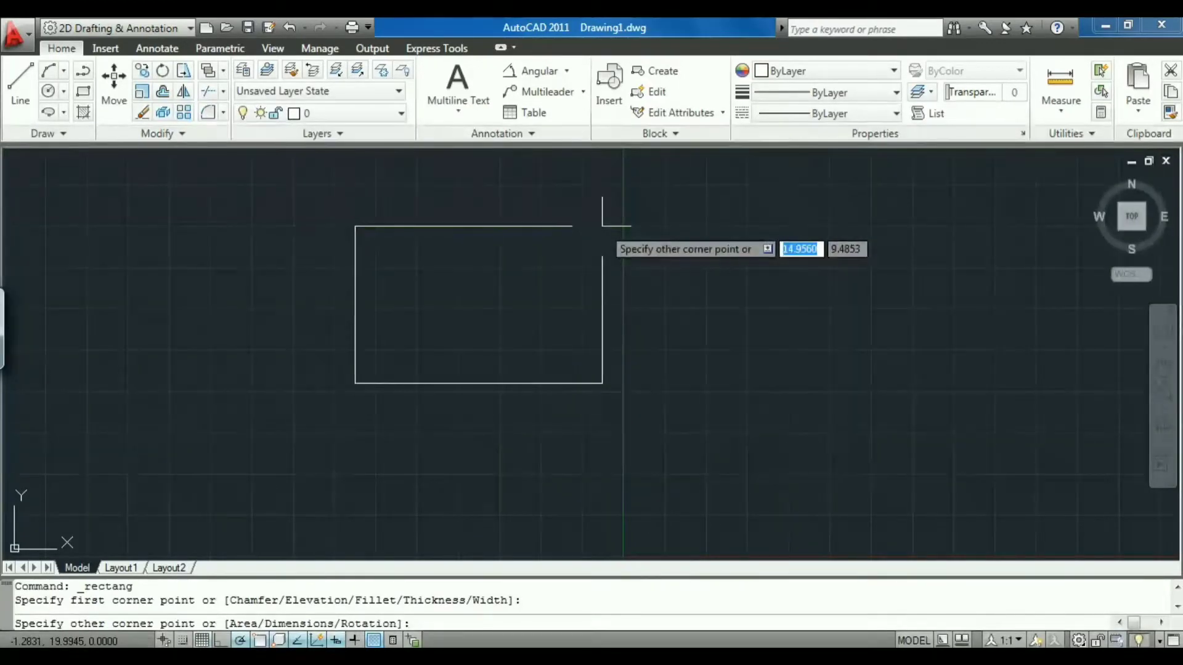
text(10)
key(Return)
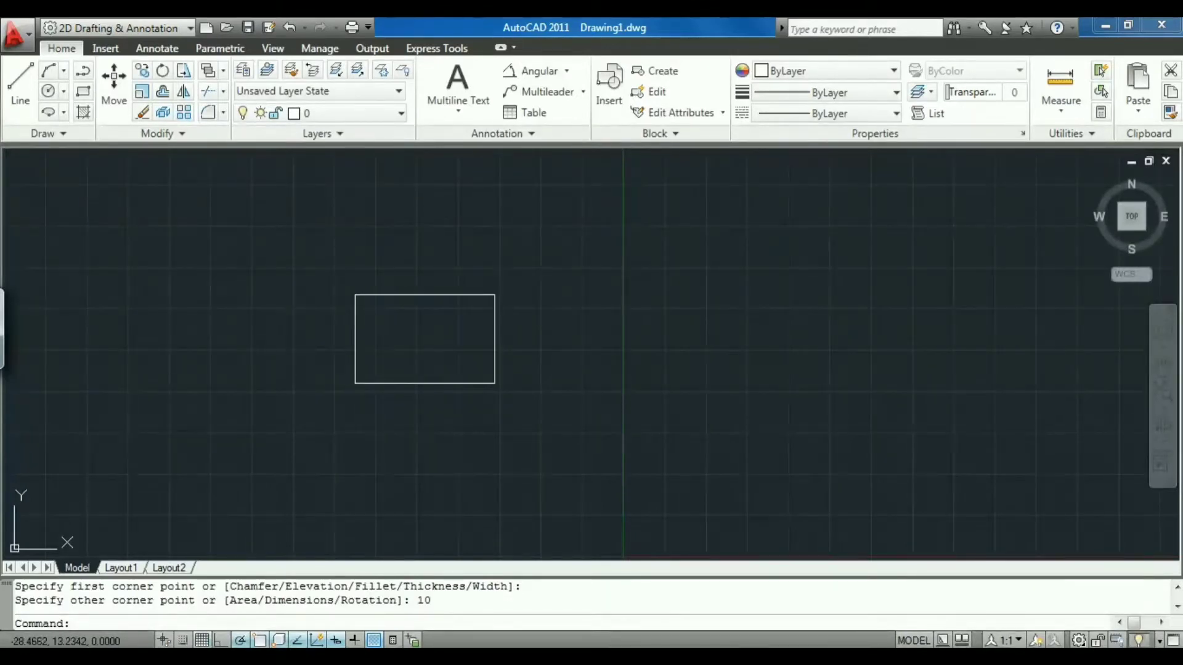
Step: Erase the rectangle with the 10-unit diagonal
click(449, 295)
right_click(439, 295)
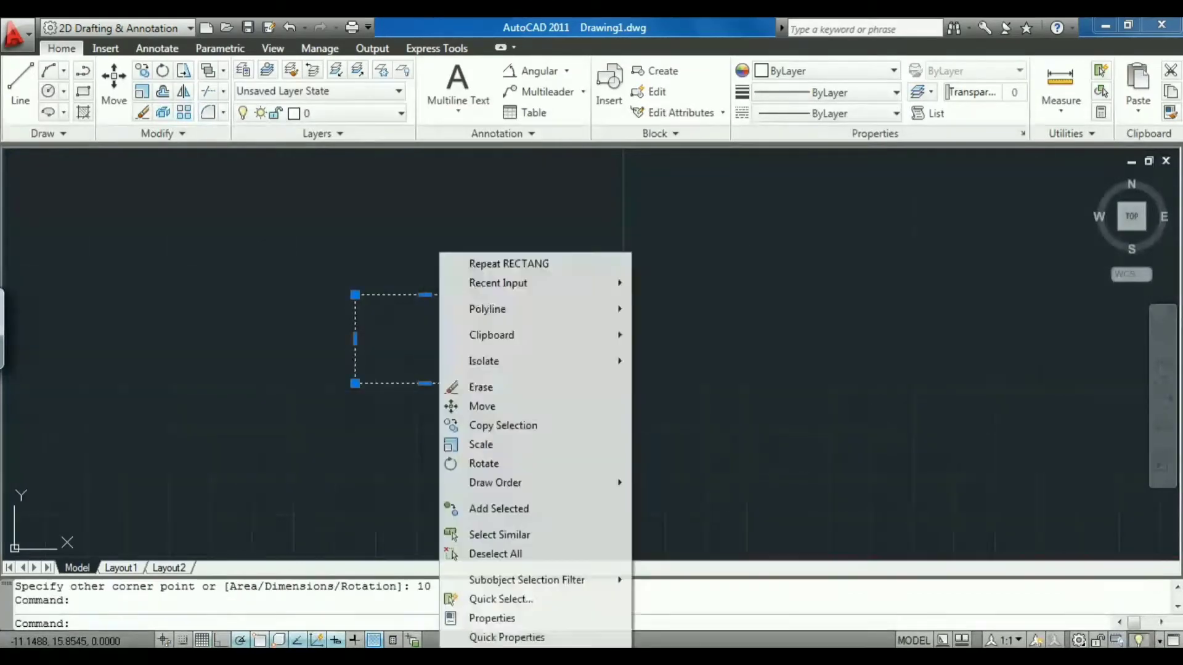
click(453, 385)
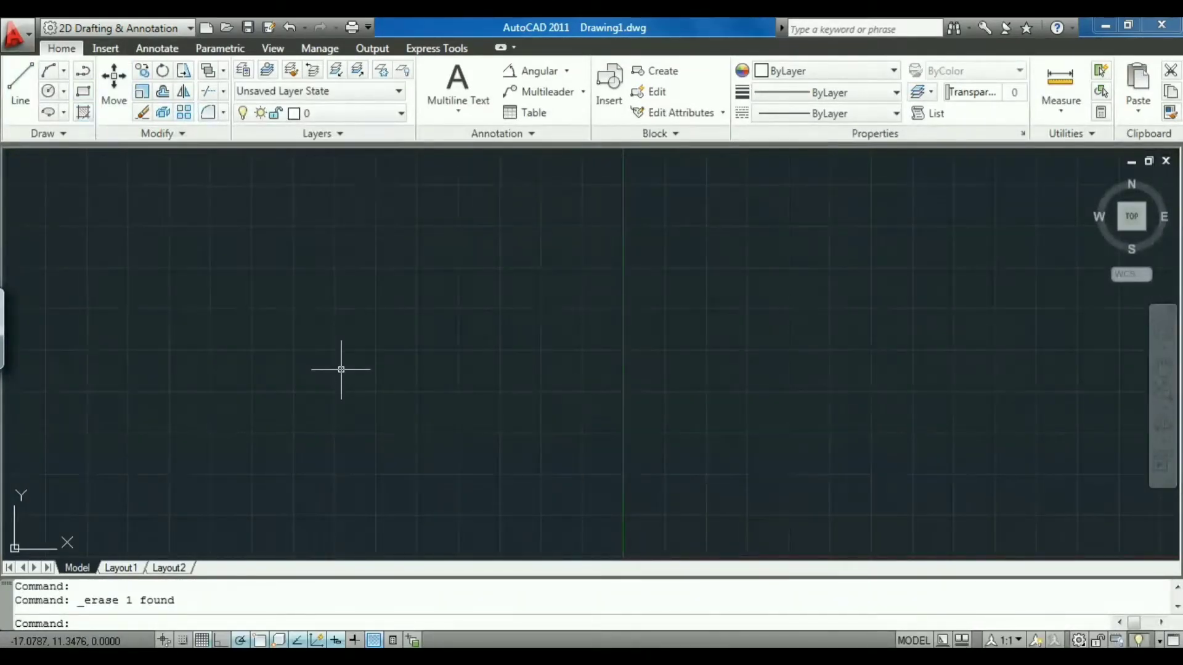
Step: Draw a five-sided polygon near the middle of the drawing, inscribed in a circle of radius 5, with one vertex pointing up
click(45, 133)
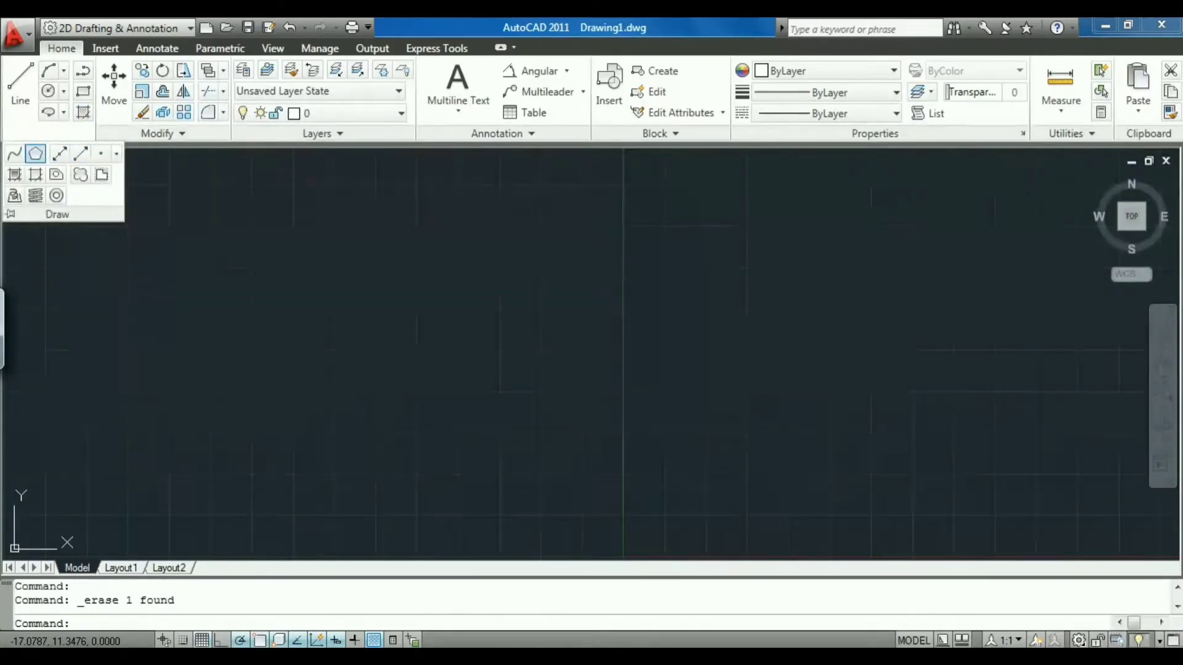
click(35, 154)
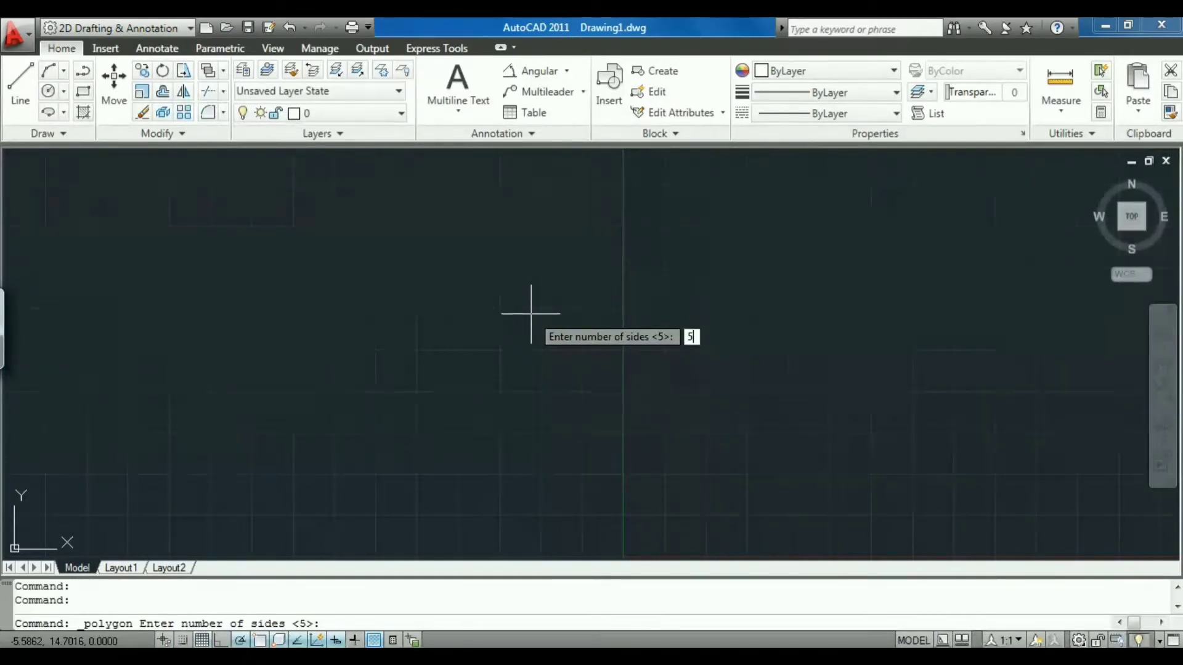
key(Return)
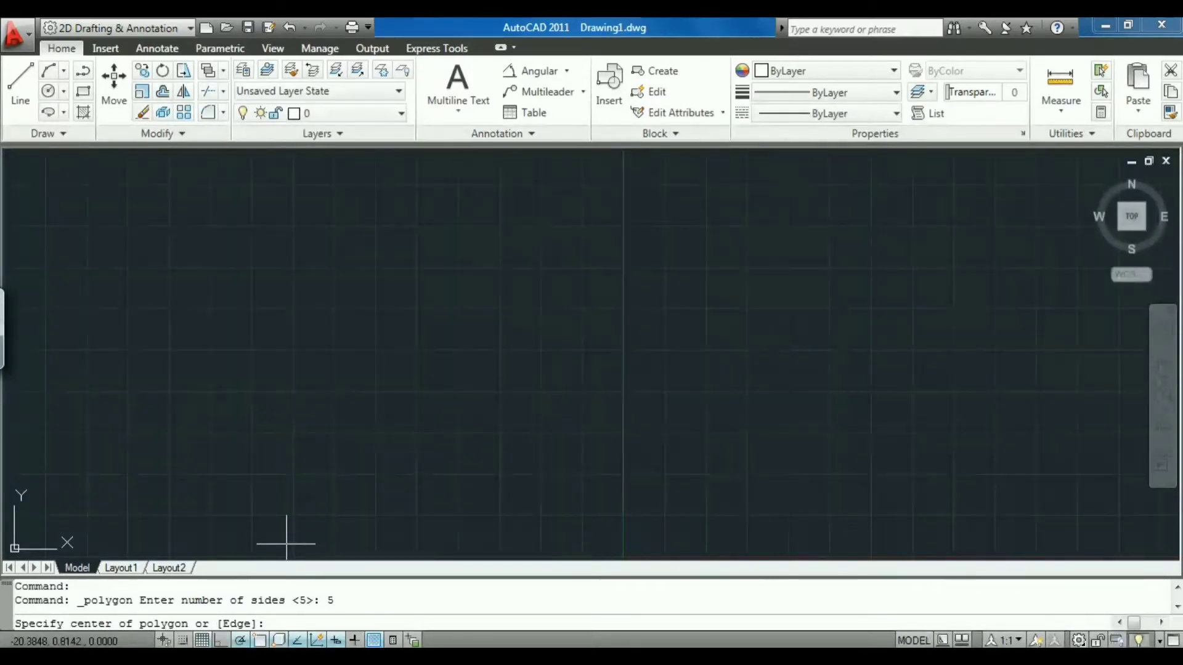
click(543, 351)
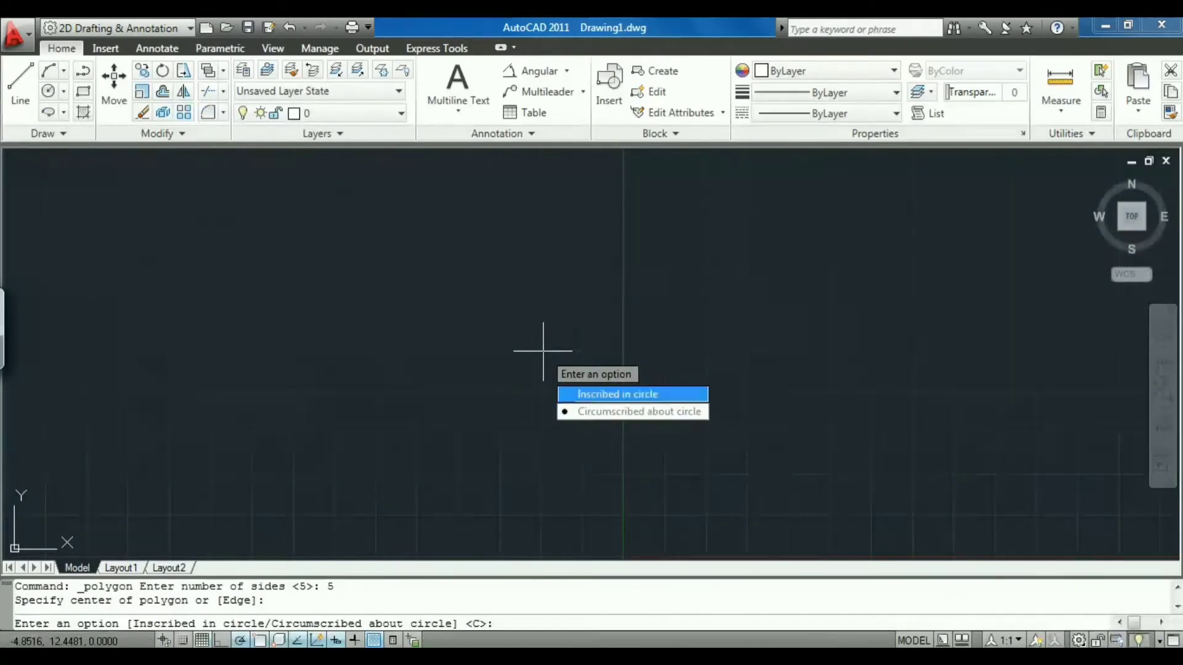
key(Down)
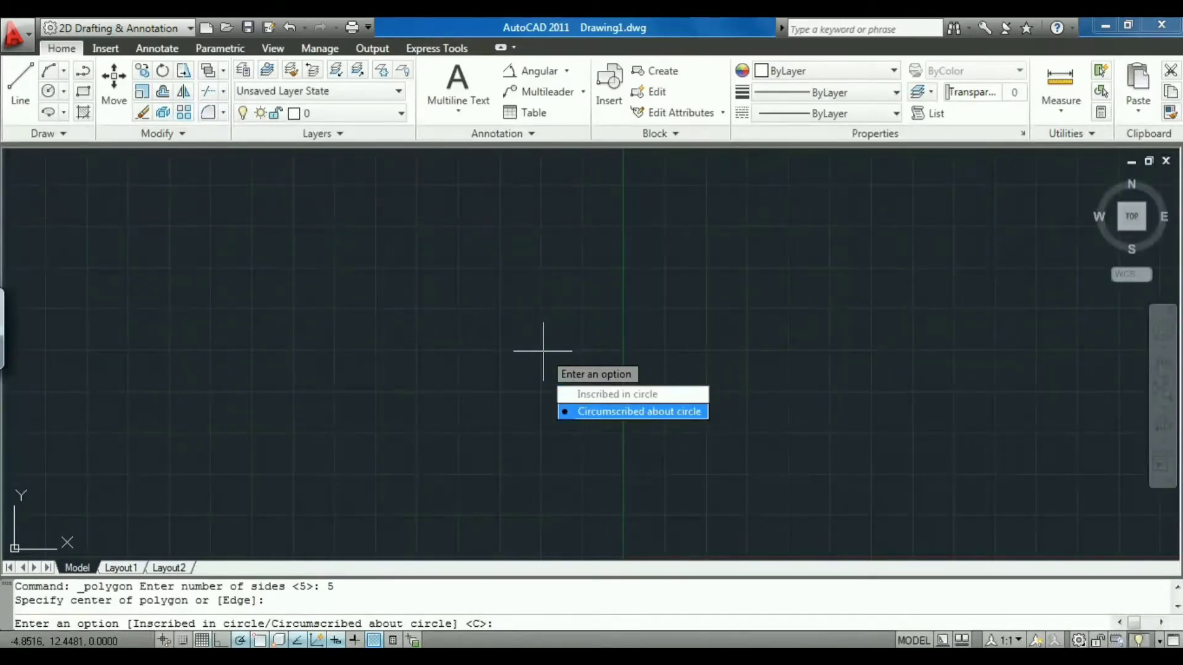
key(Up)
key(Return)
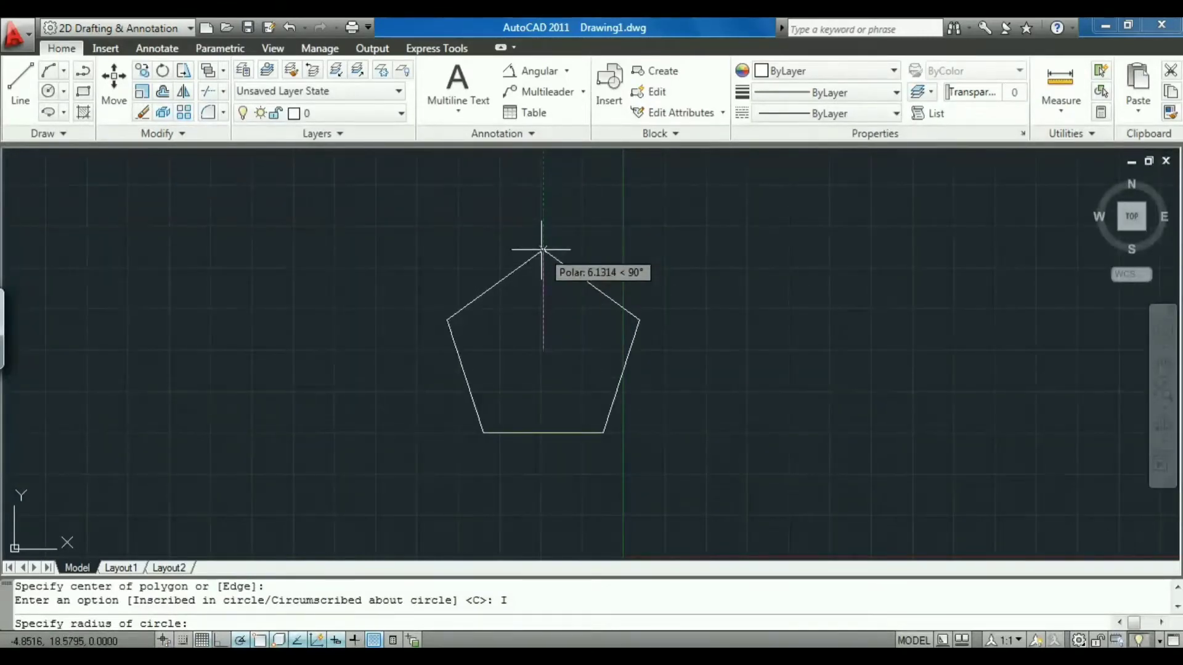
text(5)
key(Return)
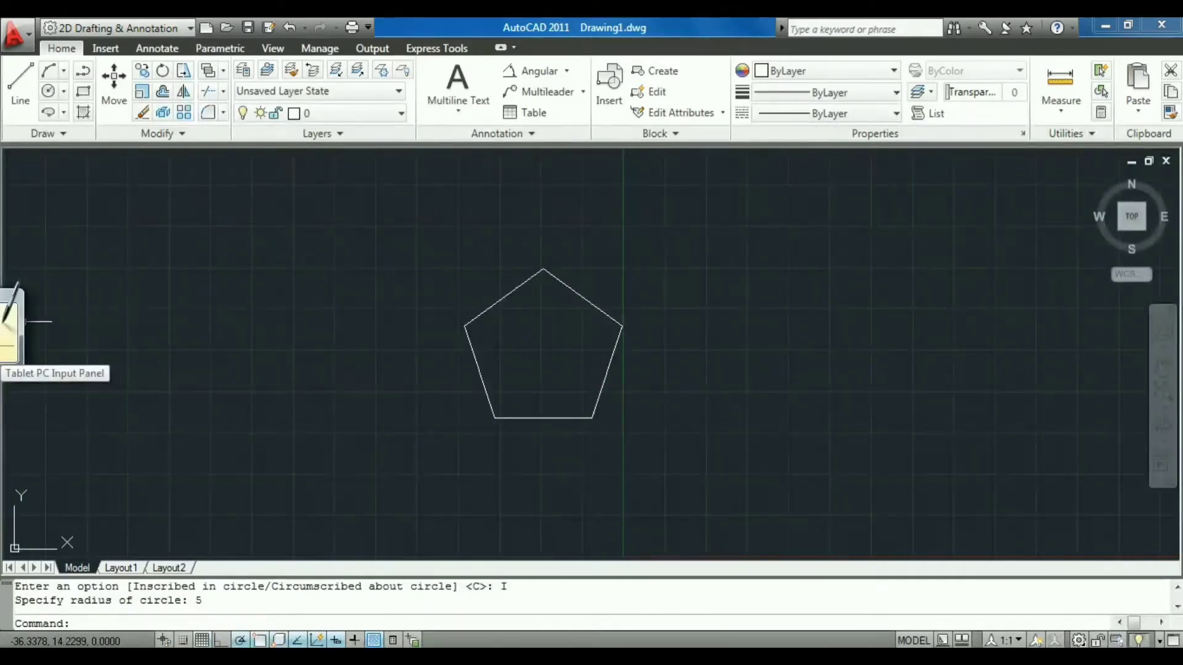
Step: Draw a second five-sided polygon beside the first, circumscribed about a circle of radius 5, with one vertex pointing up
key(Return)
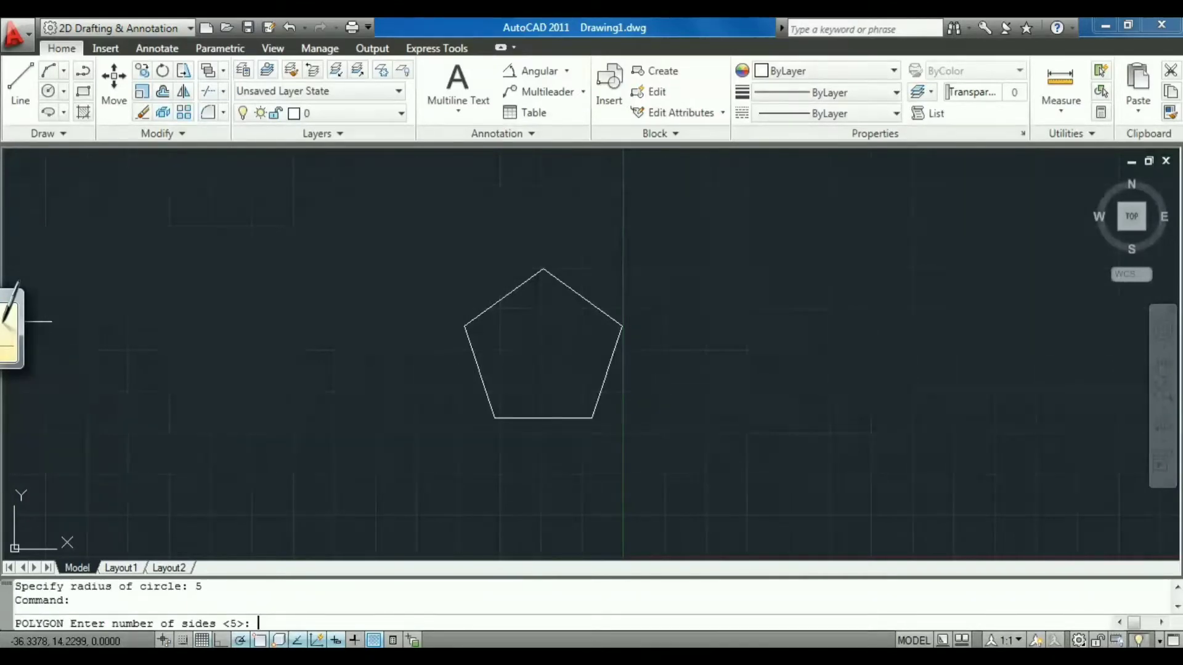
key(Return)
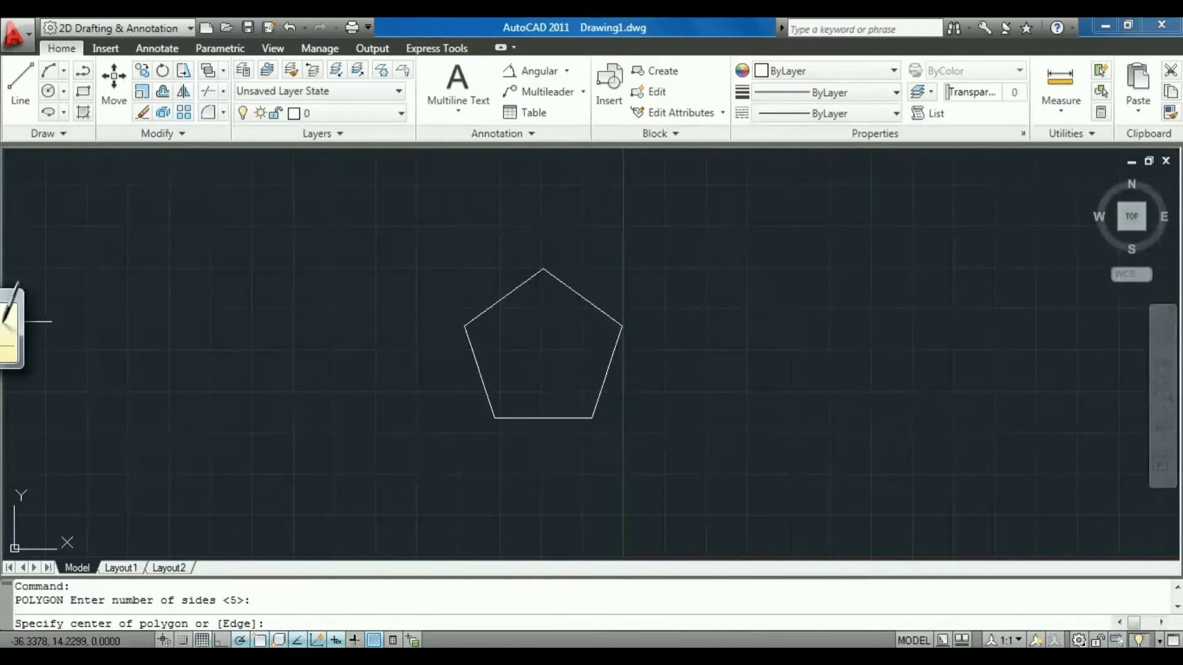
click(875, 351)
key(Down)
key(Down)
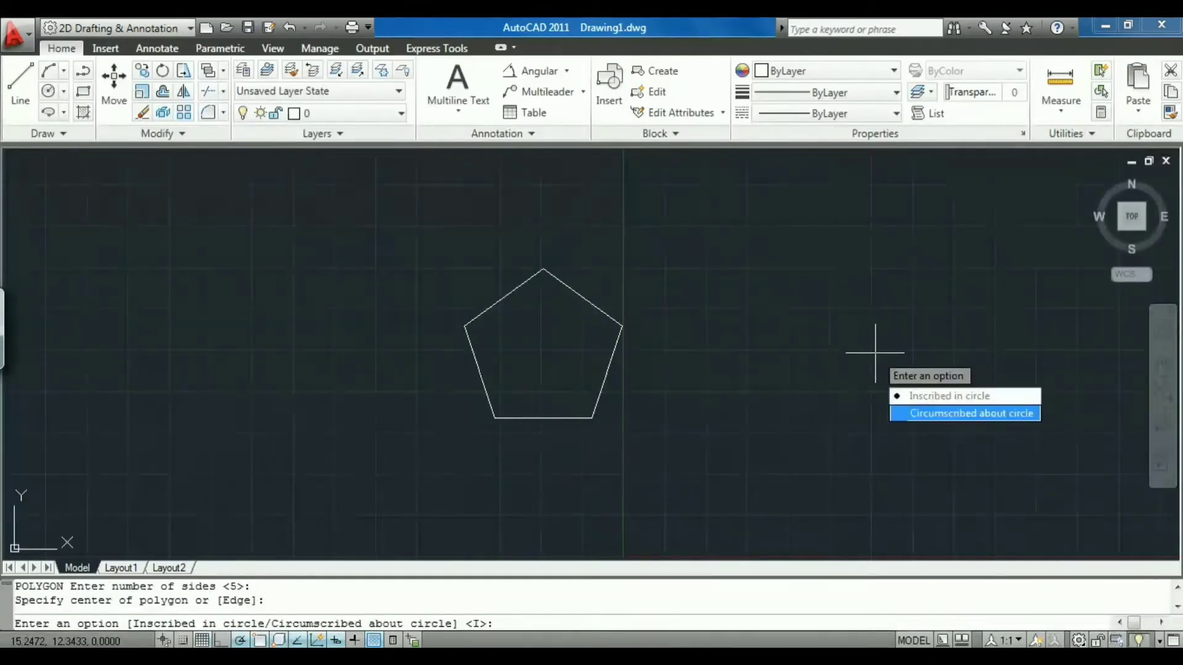
key(Return)
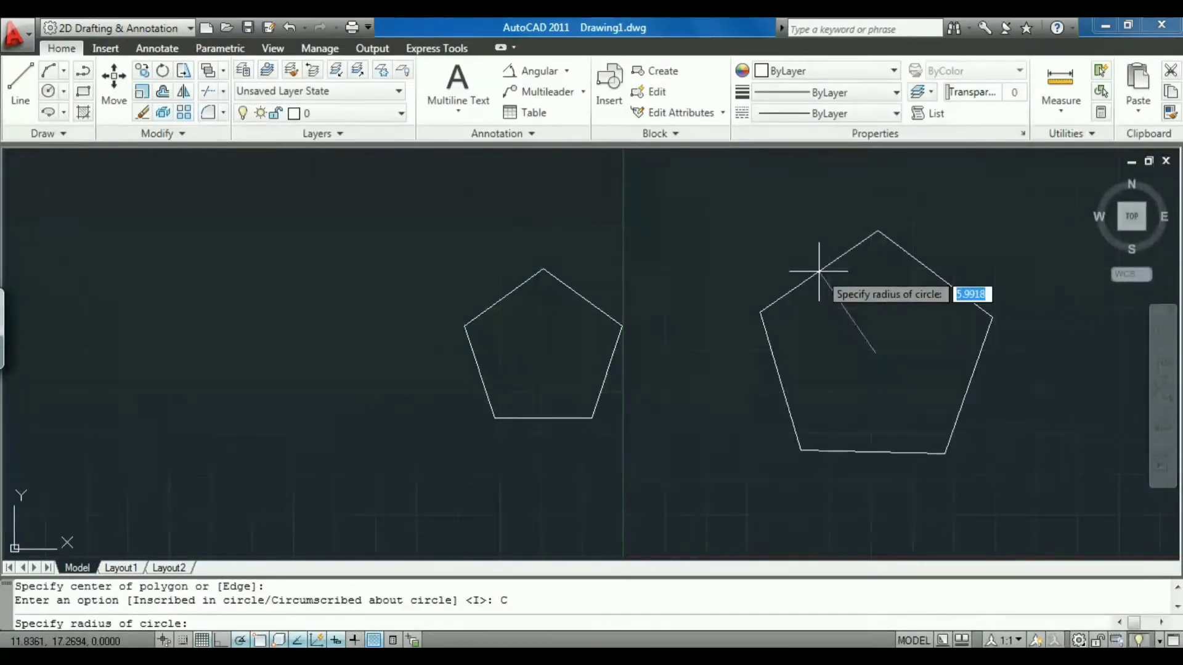
text(5)
key(Return)
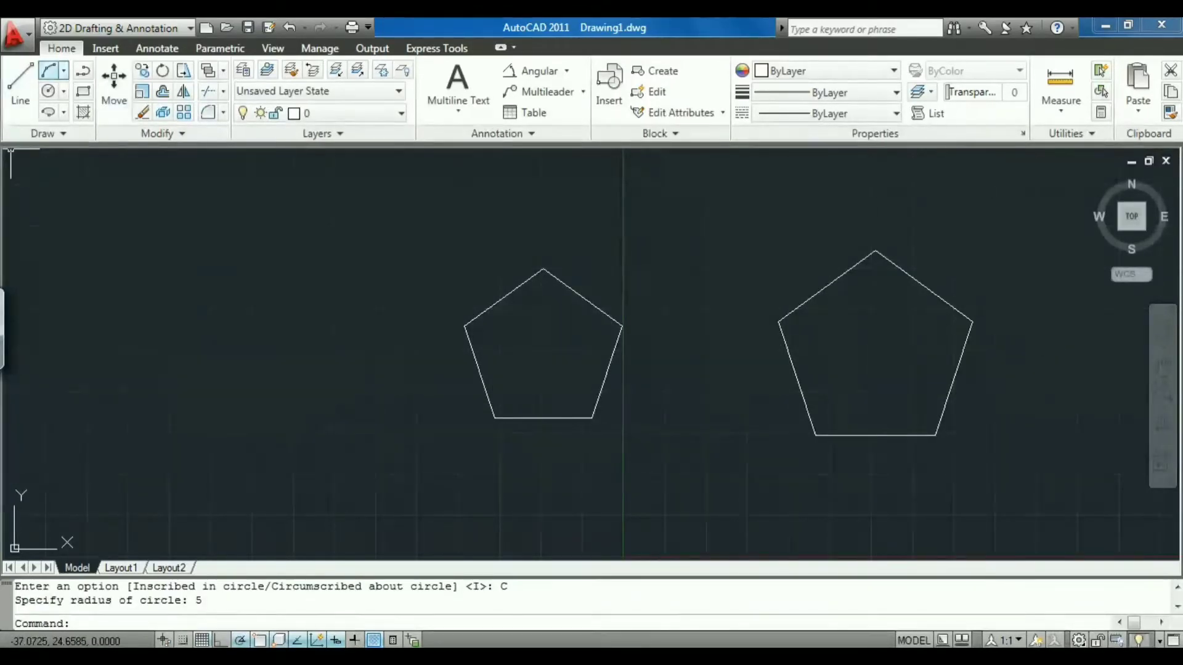
click(21, 86)
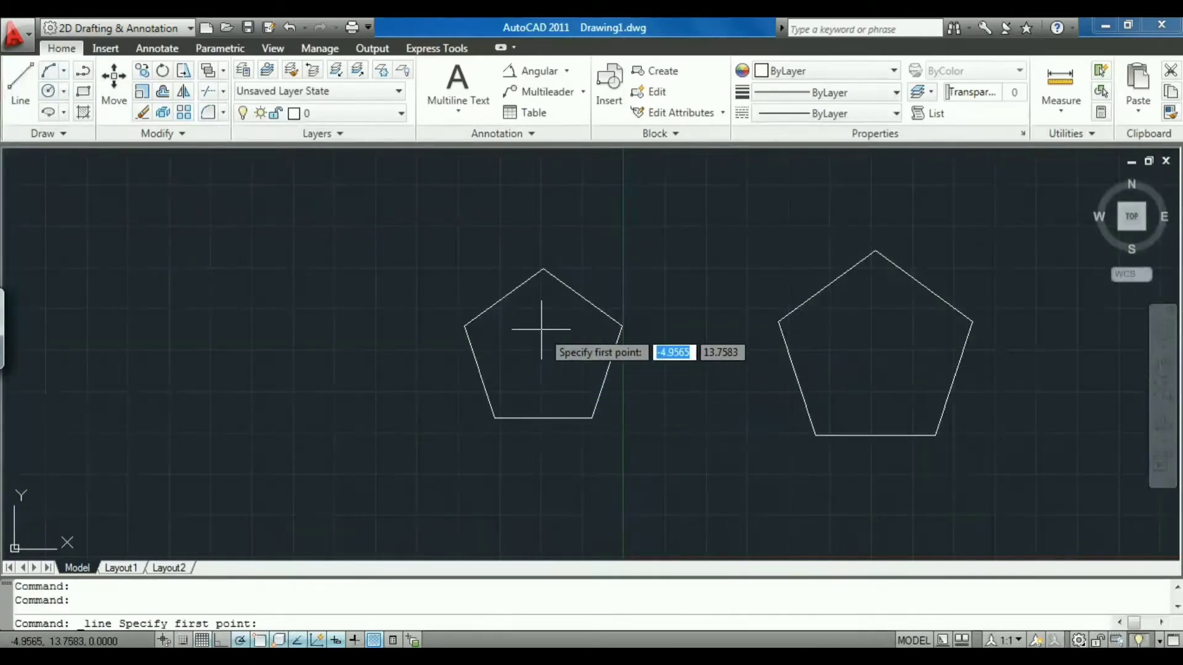
key(F3)
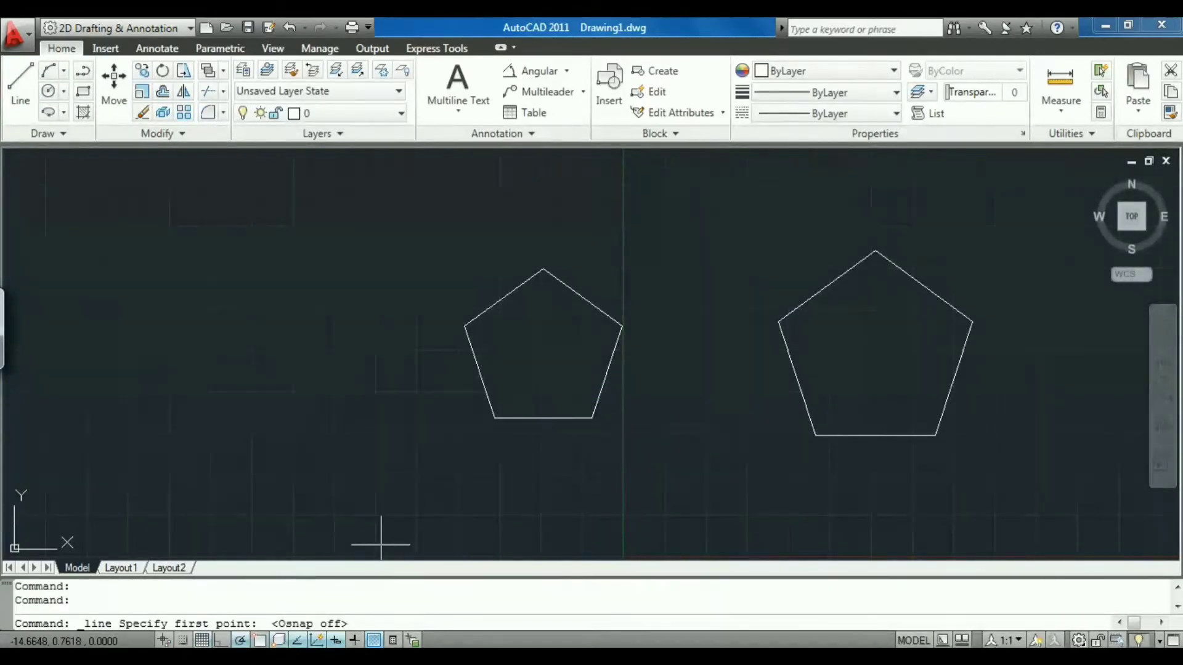
key(F3)
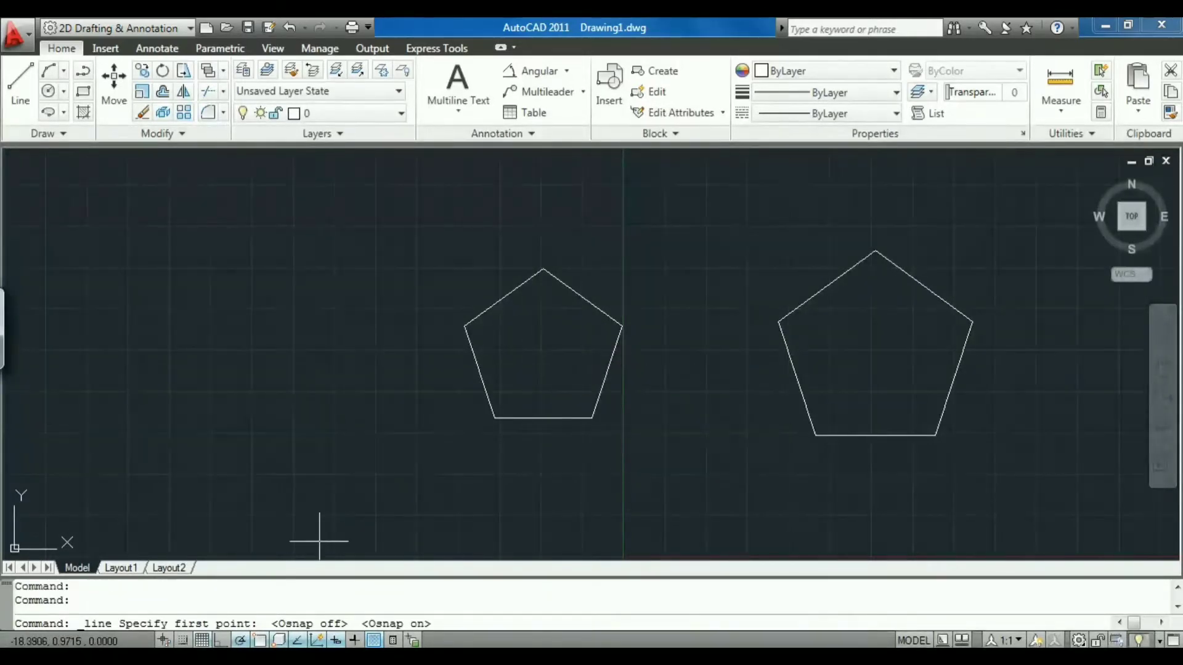
right_click(260, 640)
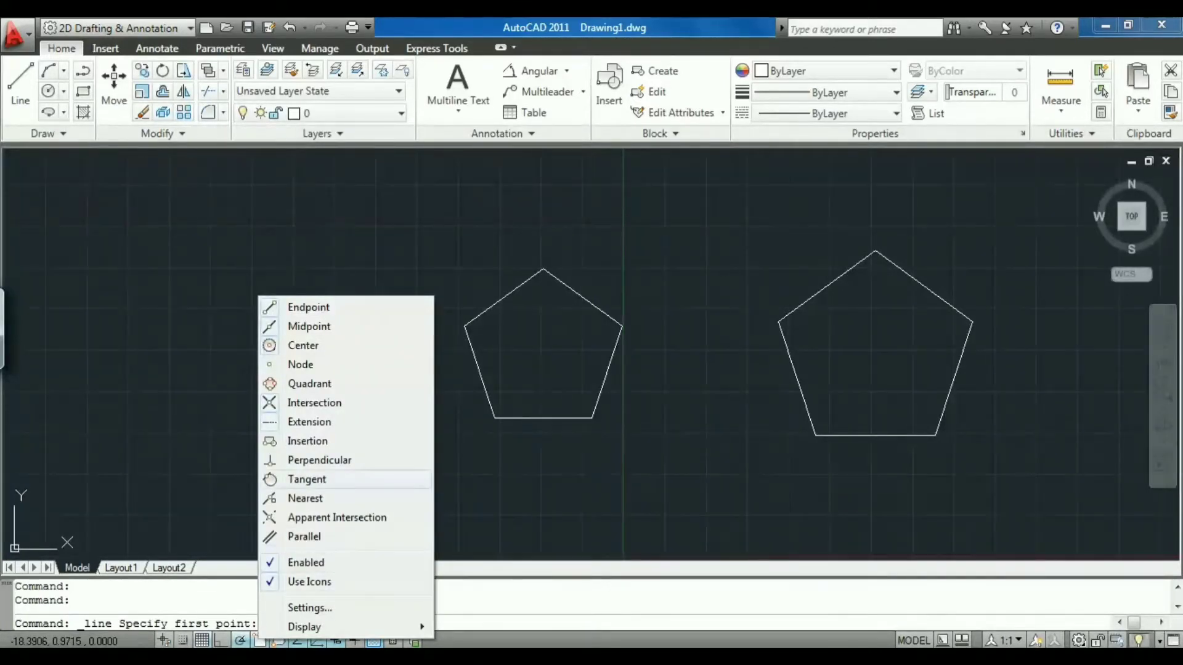
click(492, 436)
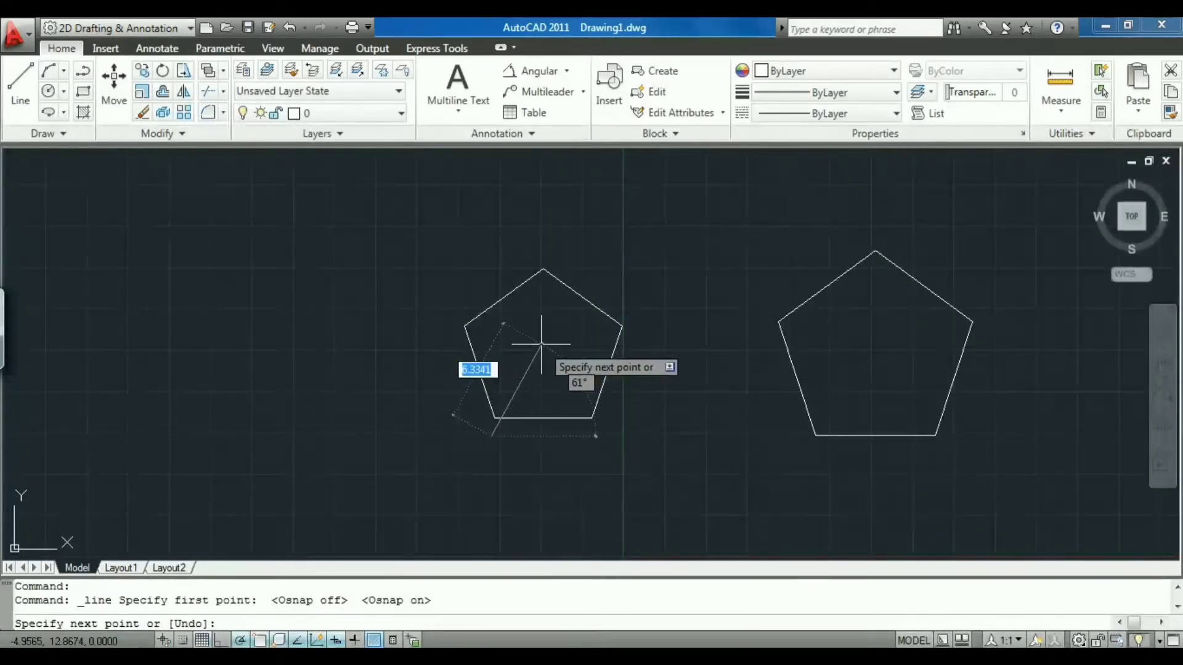
key(Escape)
key(Escape)
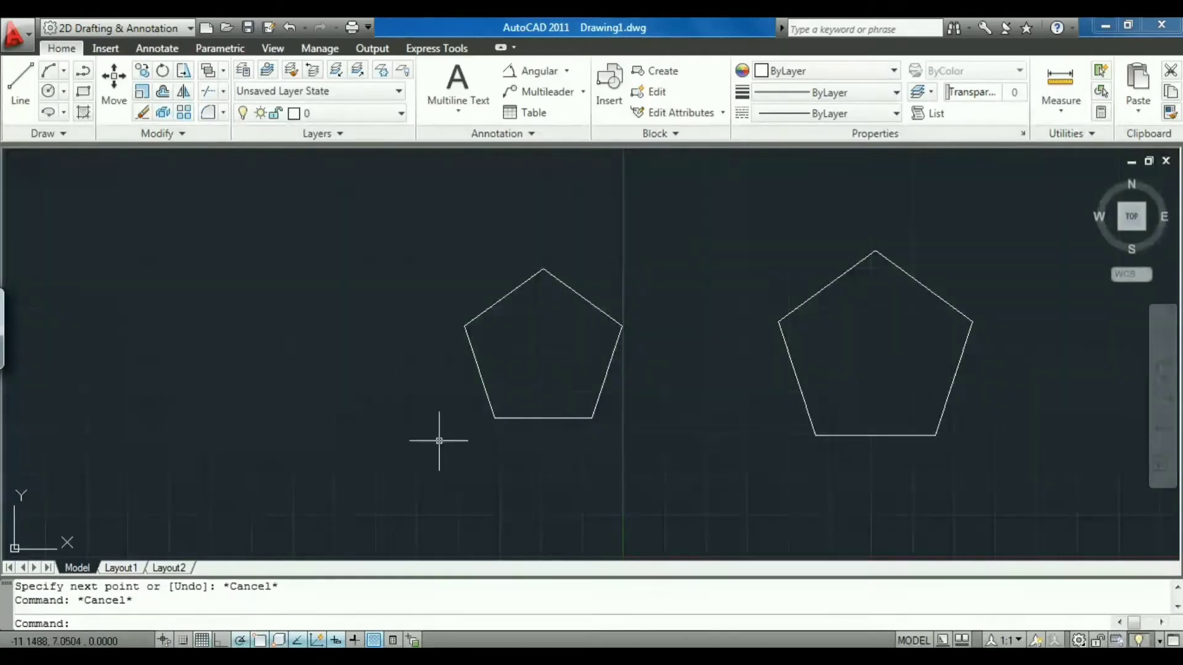
click(21, 83)
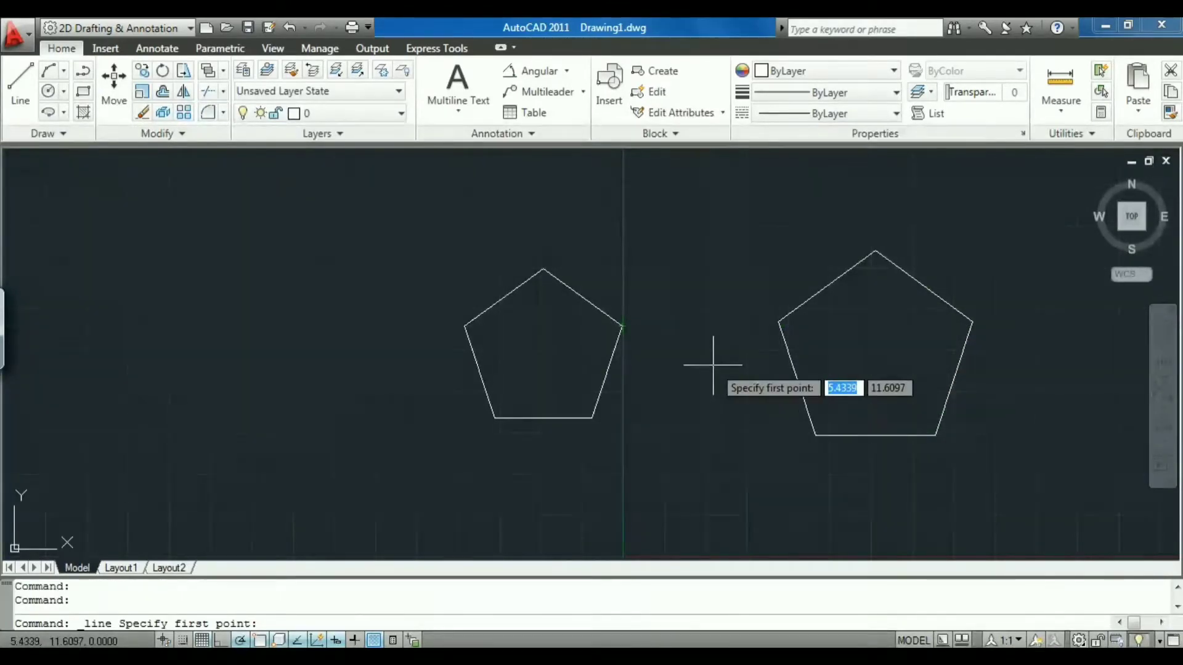
key(Escape)
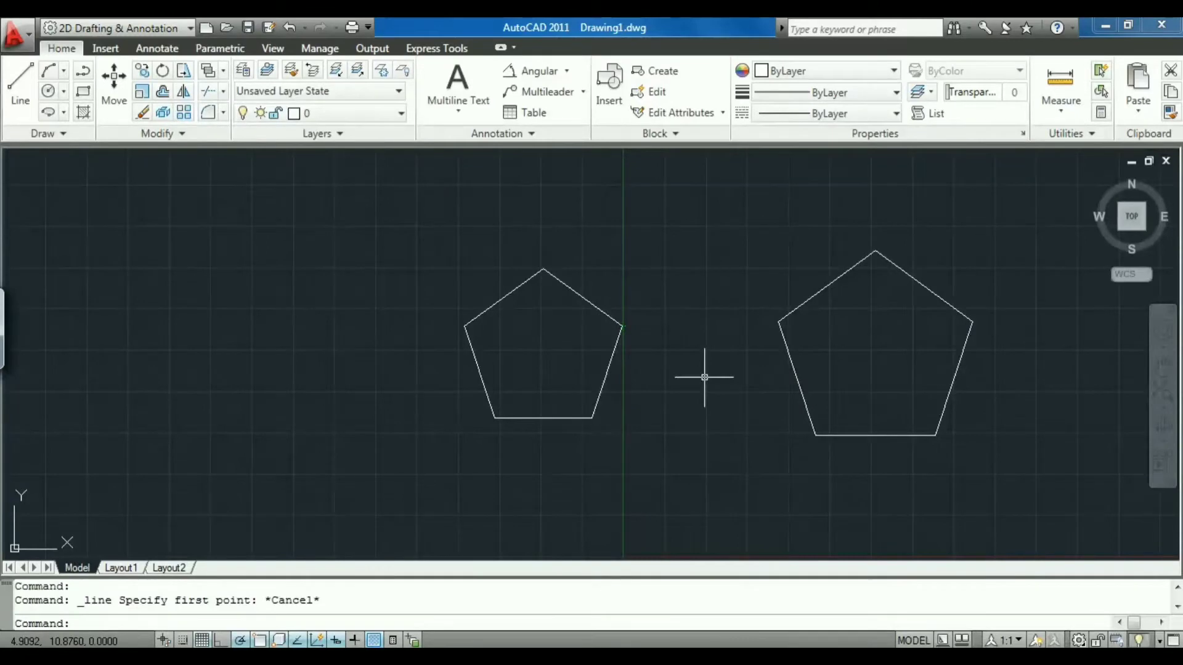
Step: Erase both pentagons from the drawing
click(602, 388)
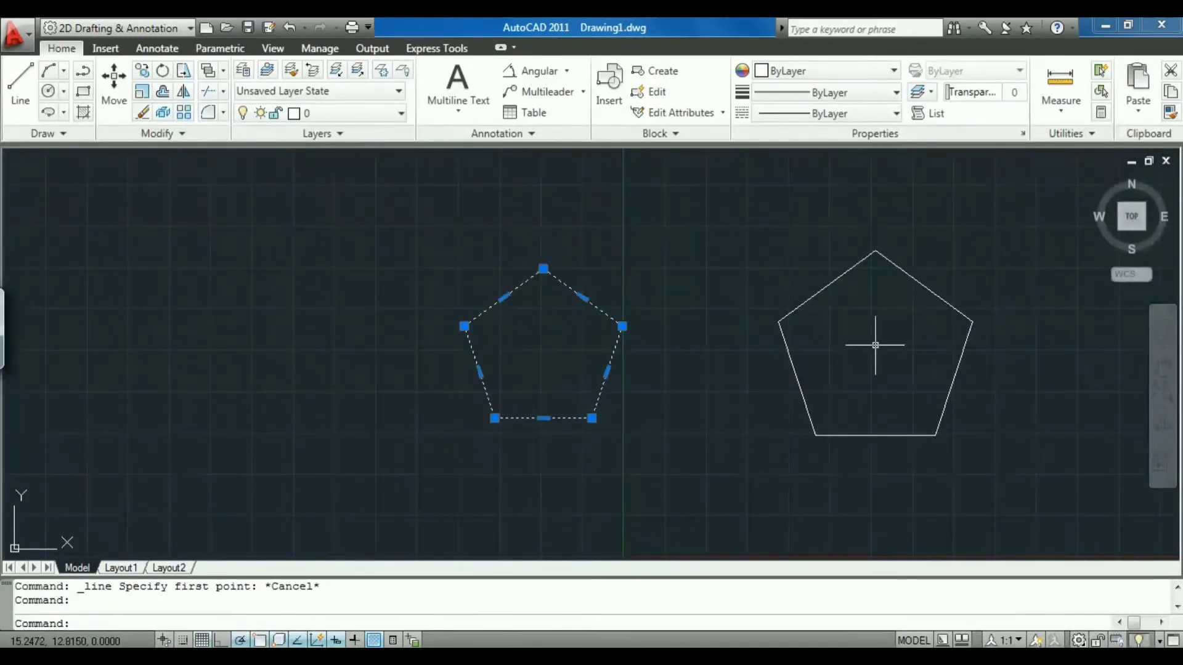
right_click(510, 395)
click(551, 387)
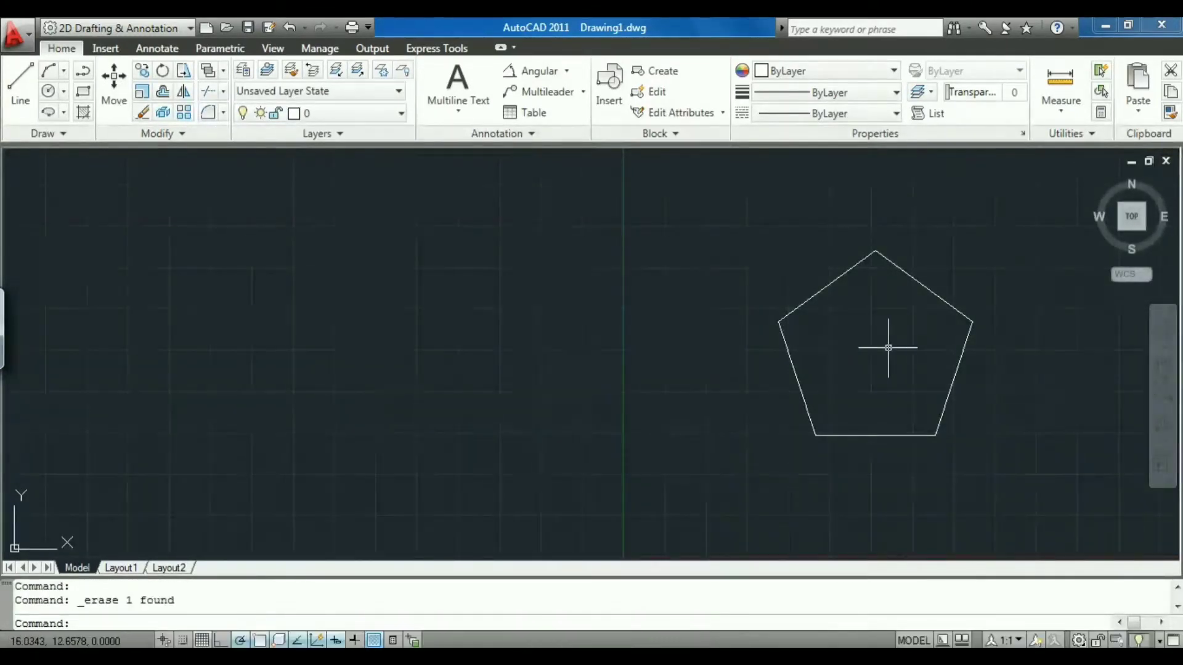
right_click(922, 349)
click(947, 343)
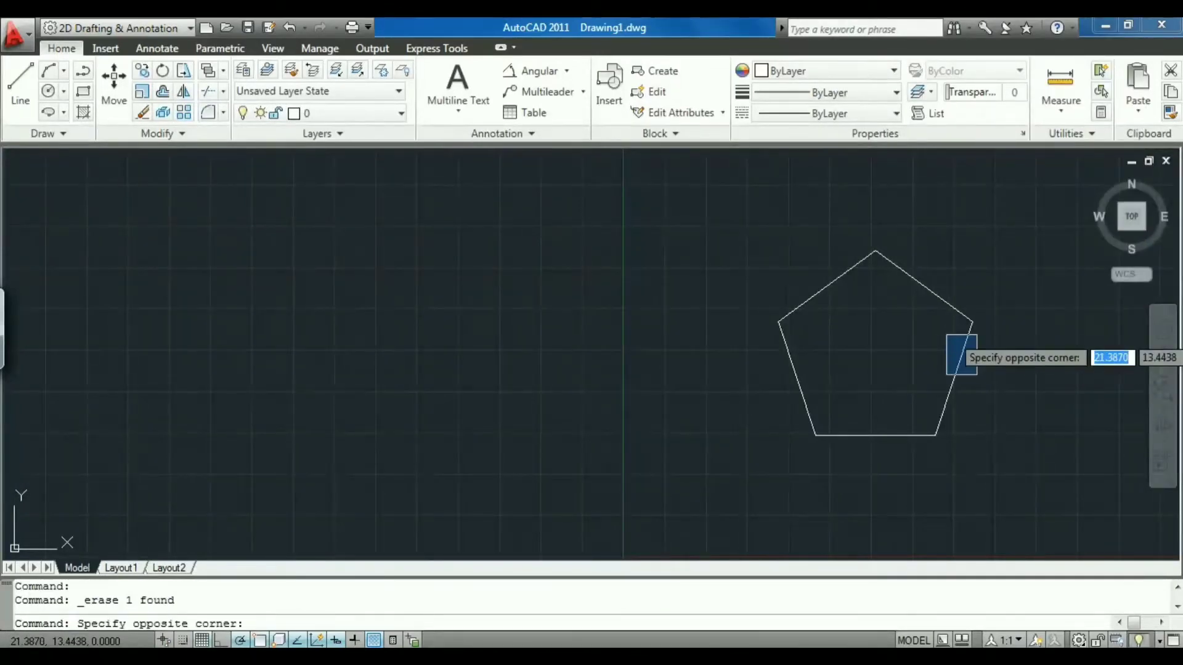
click(965, 374)
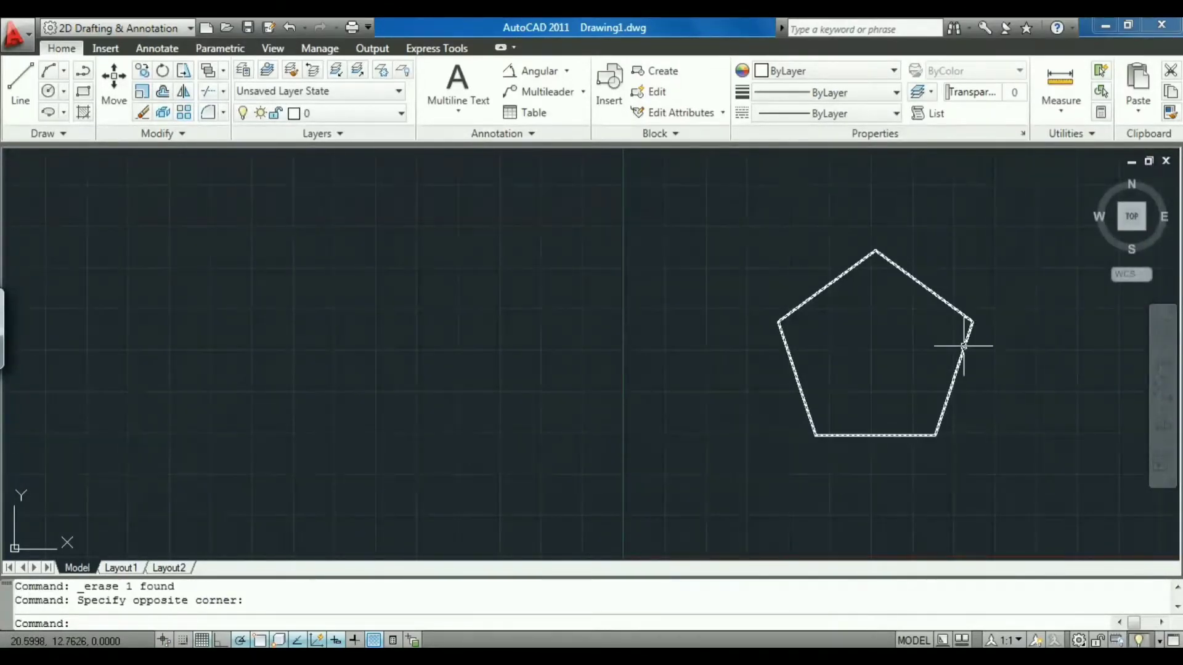
right_click(964, 346)
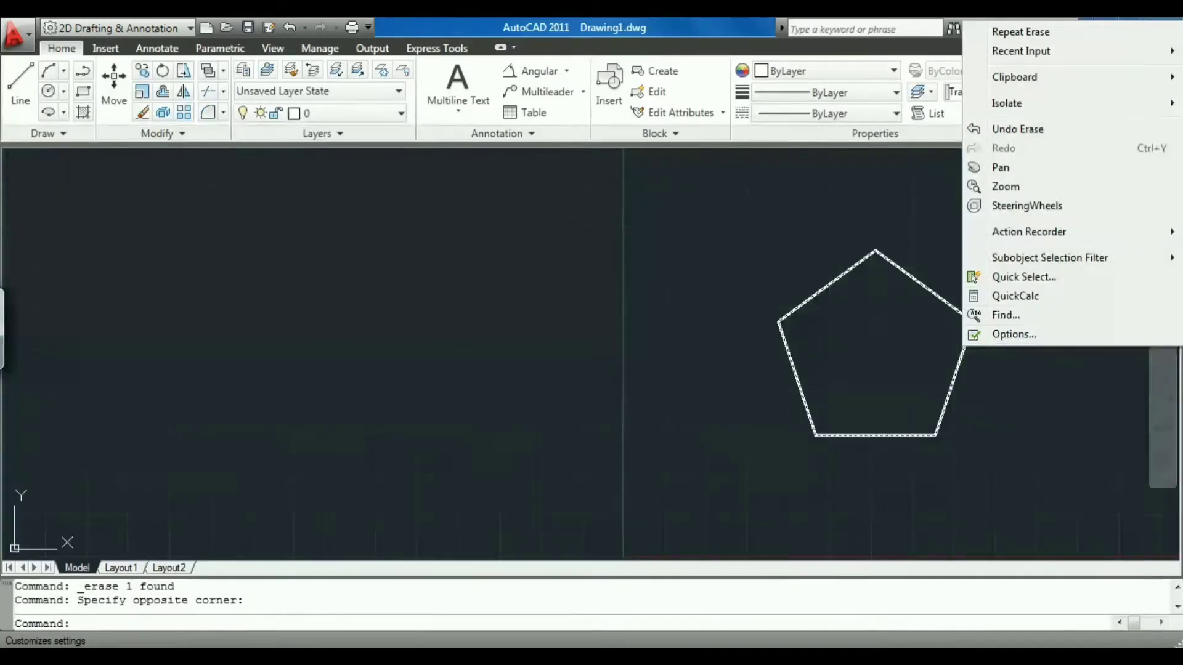
click(955, 368)
key(Delete)
Step: Draw a horizontal construction line across the empty drawing by picking a base point and a through point at 0°
click(49, 134)
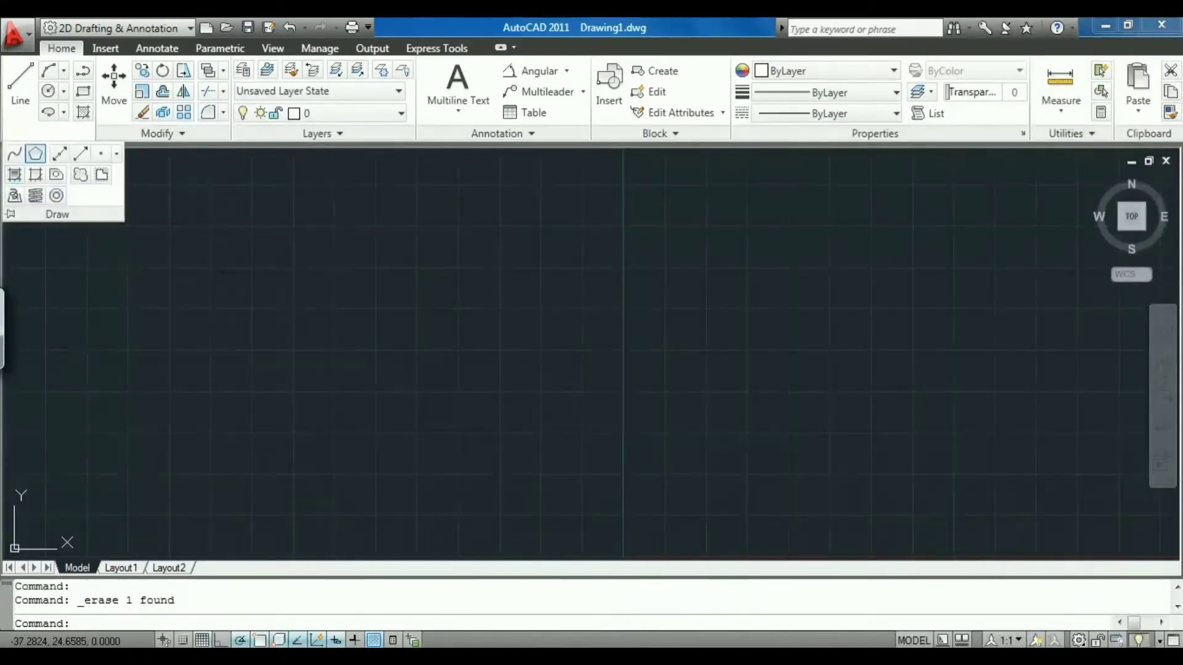
click(59, 154)
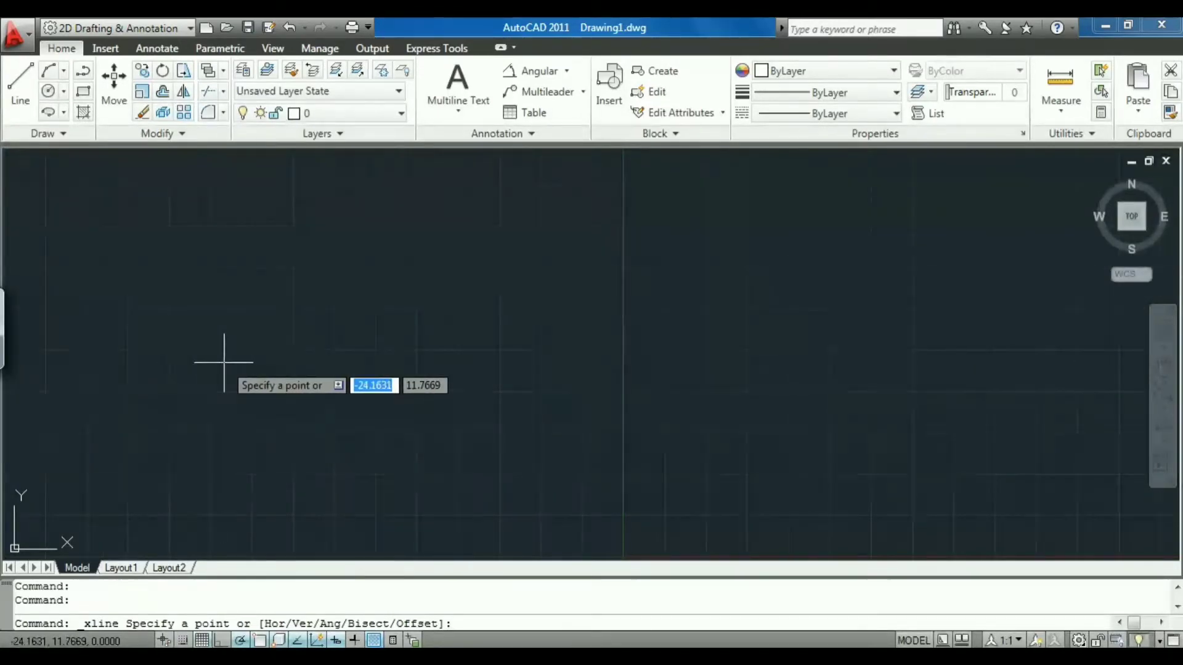
click(136, 371)
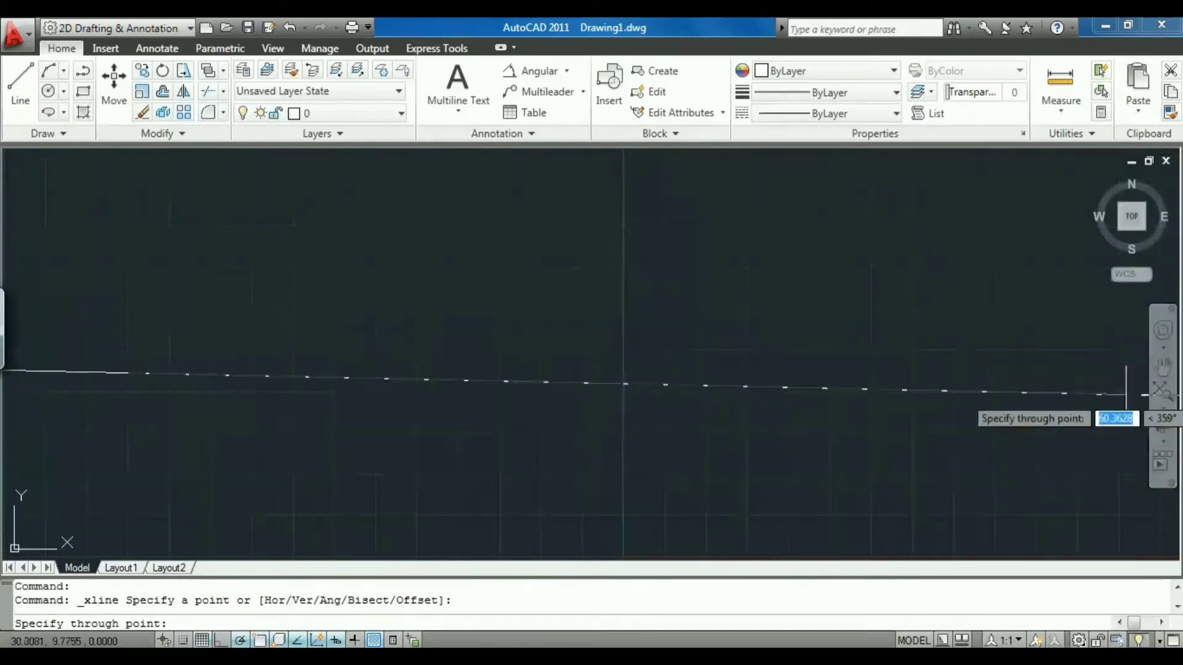
click(937, 372)
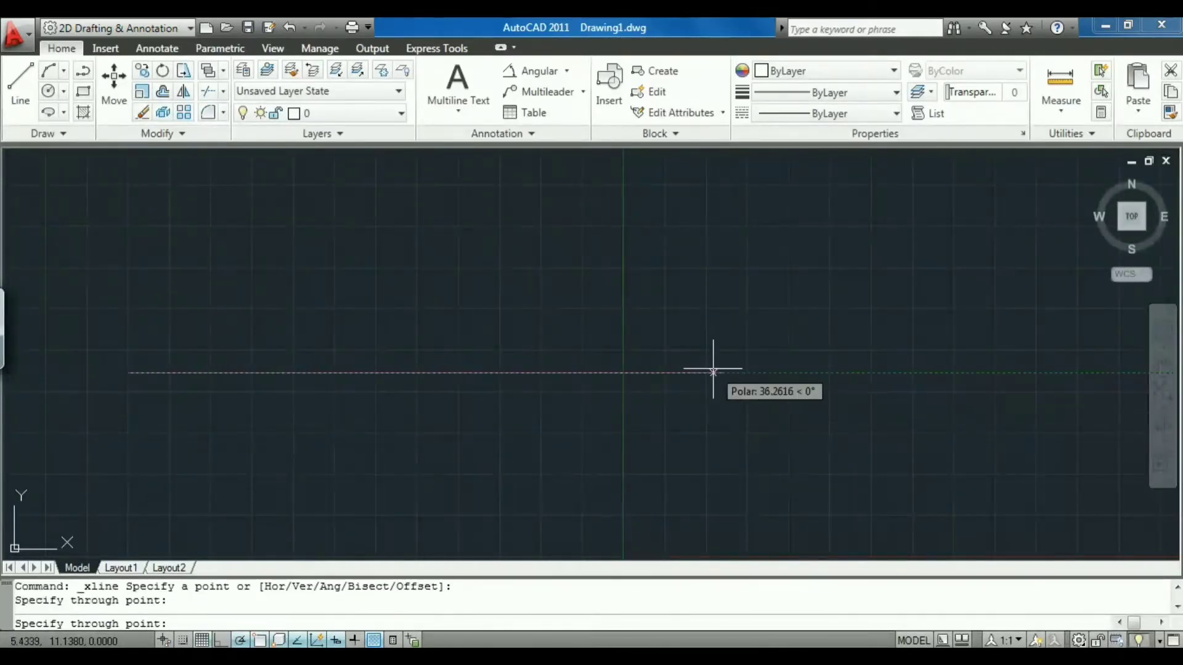
click(691, 372)
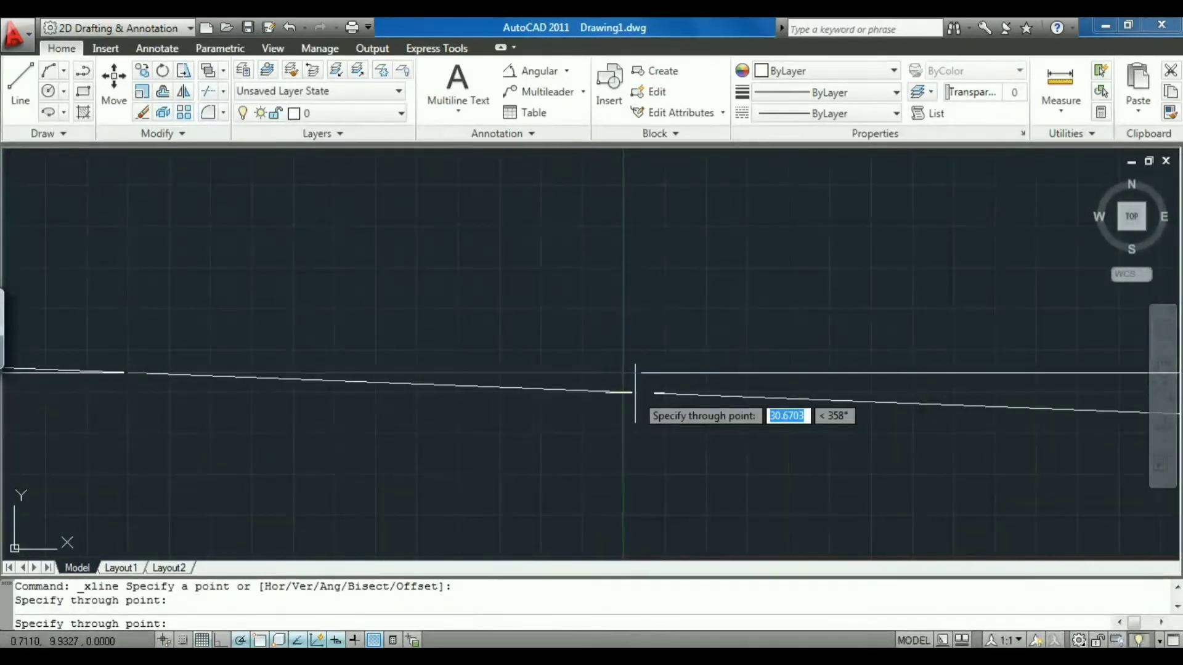
key(Escape)
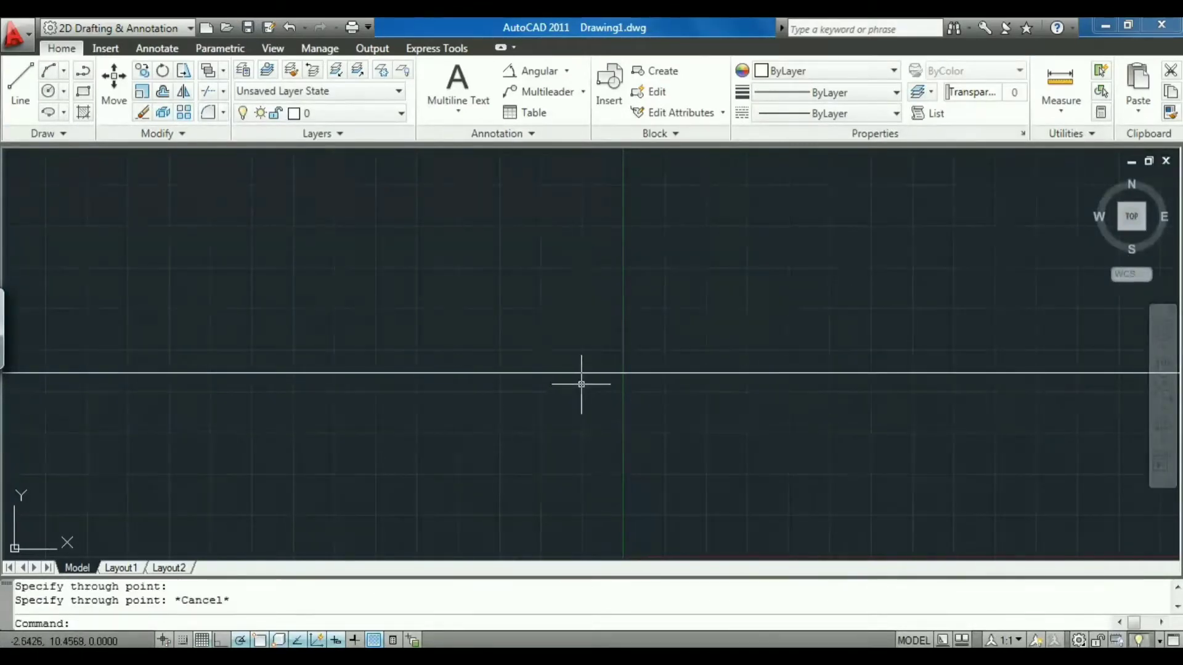
key(Return)
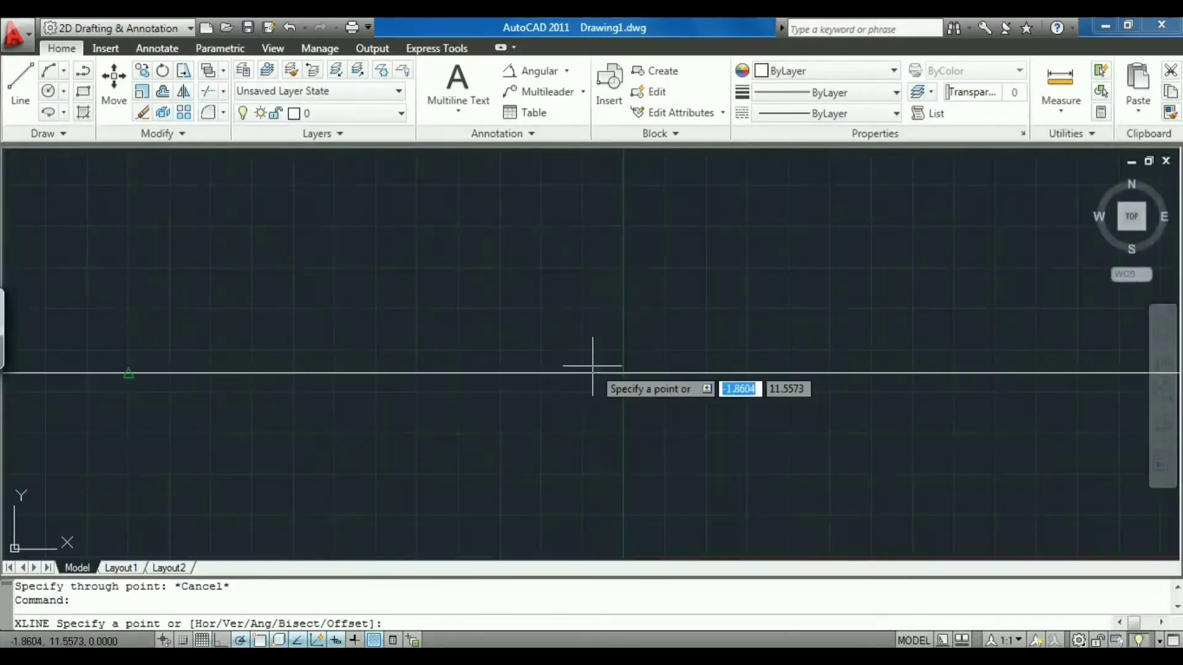
click(12, 308)
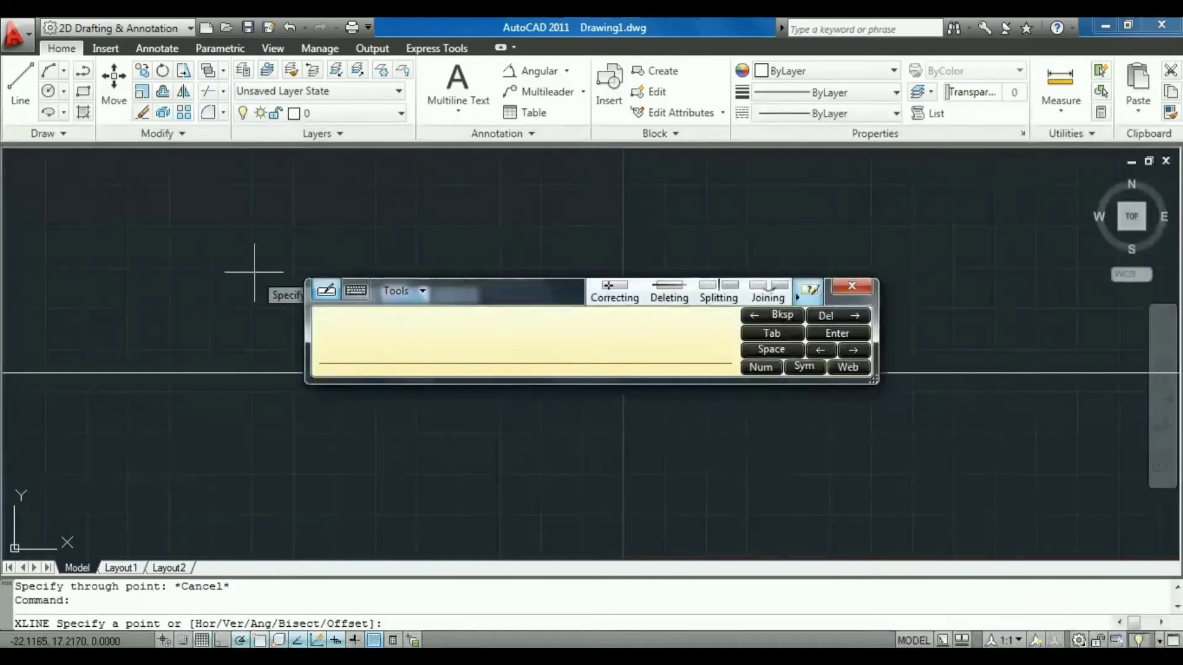
click(851, 285)
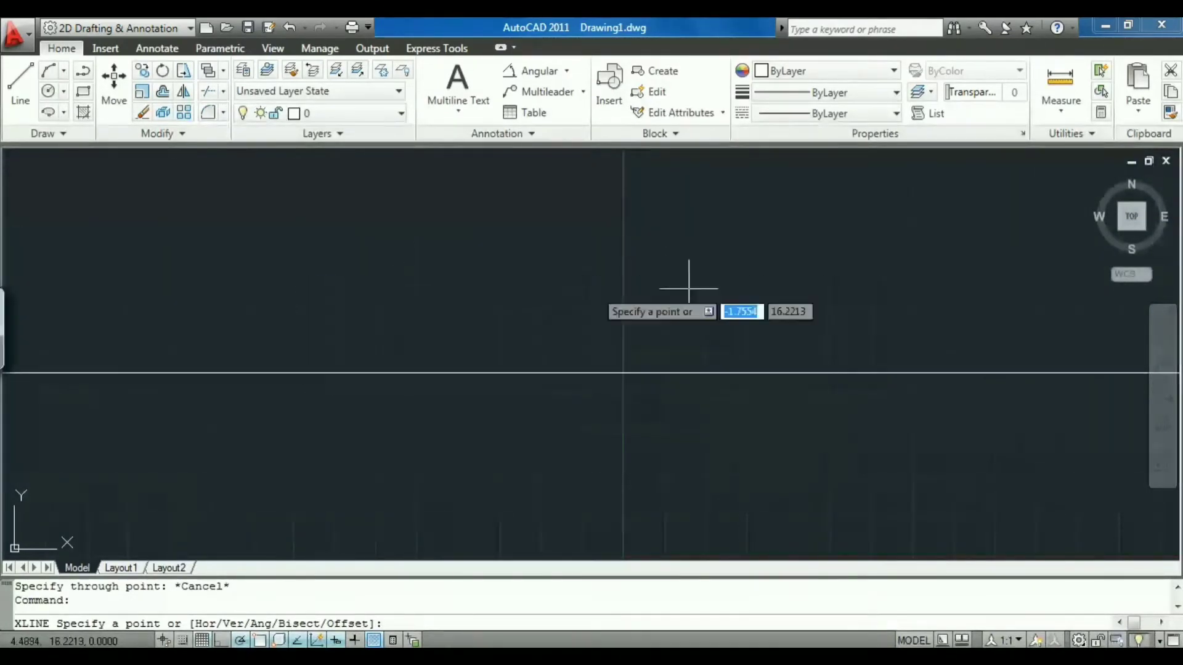
right_click(271, 251)
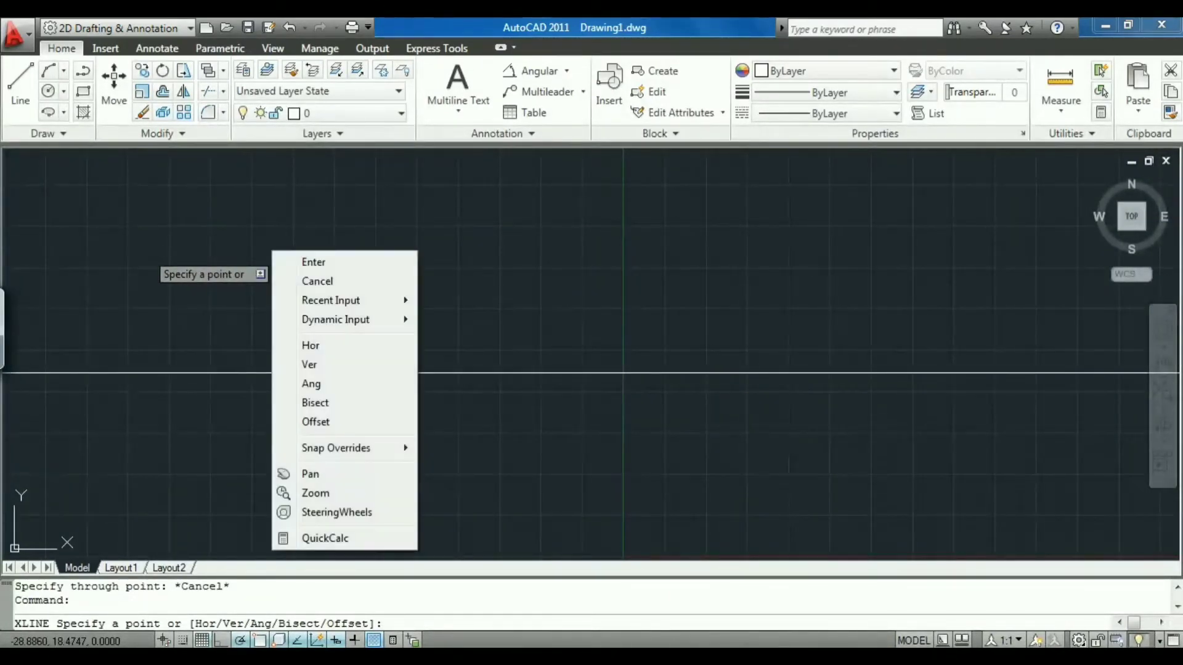
click(284, 262)
click(170, 268)
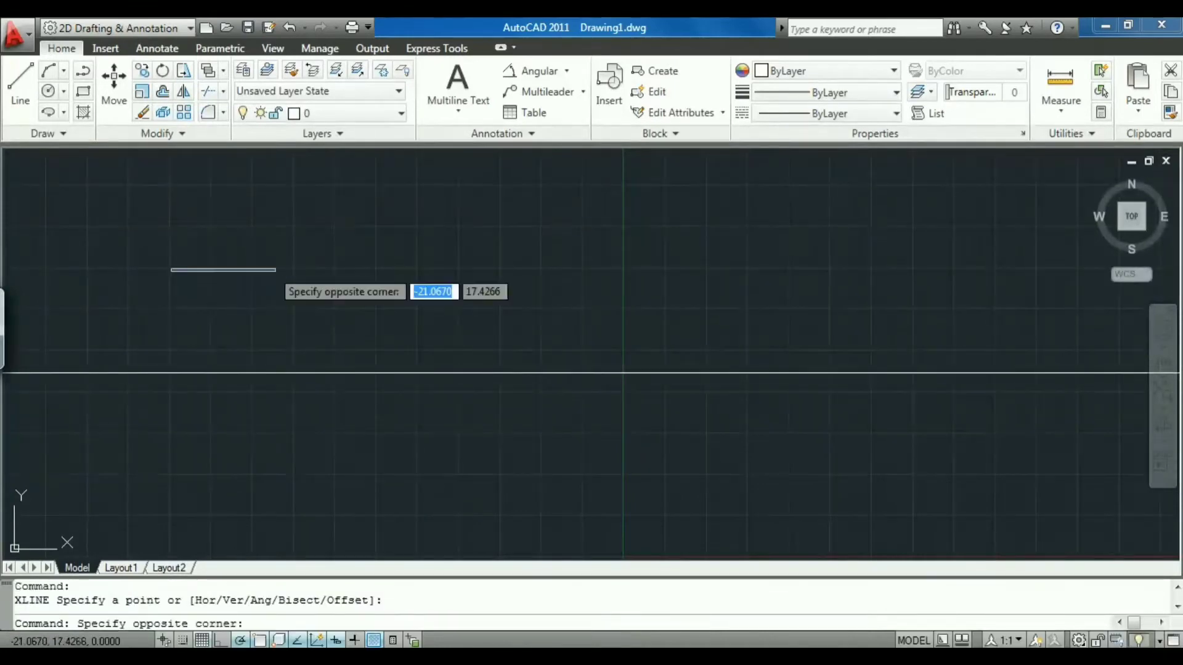
click(528, 269)
Step: Draw four horizontal construction lines with the Hor option, one below the existing line and three spaced above it
key(Return)
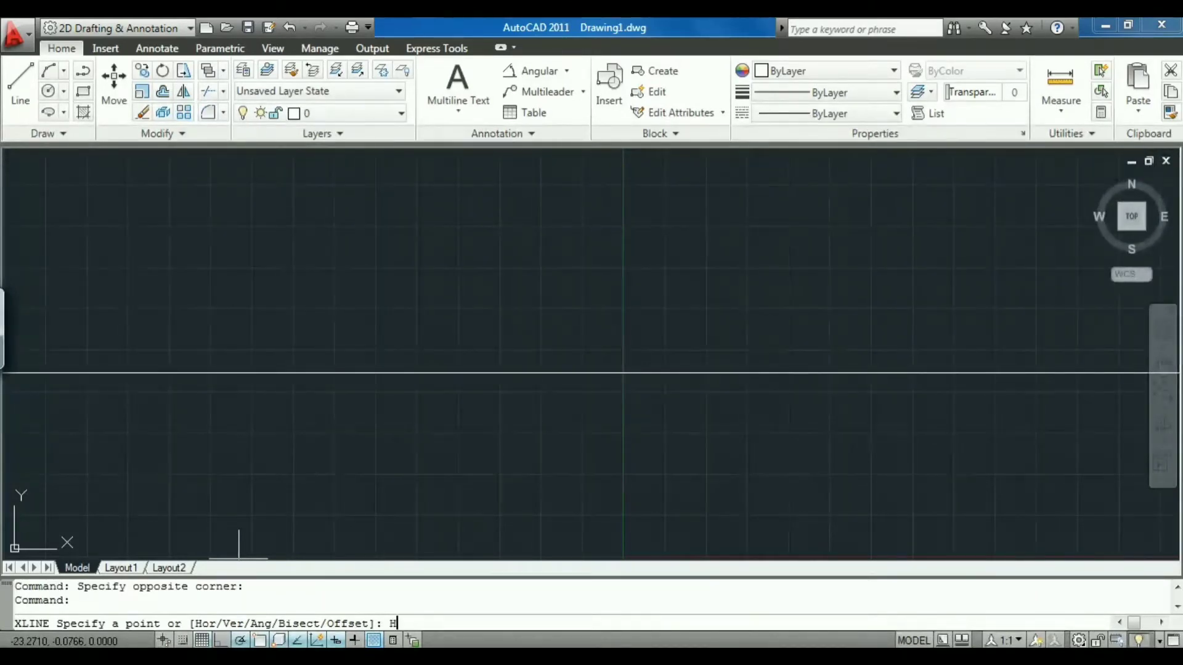
key(Return)
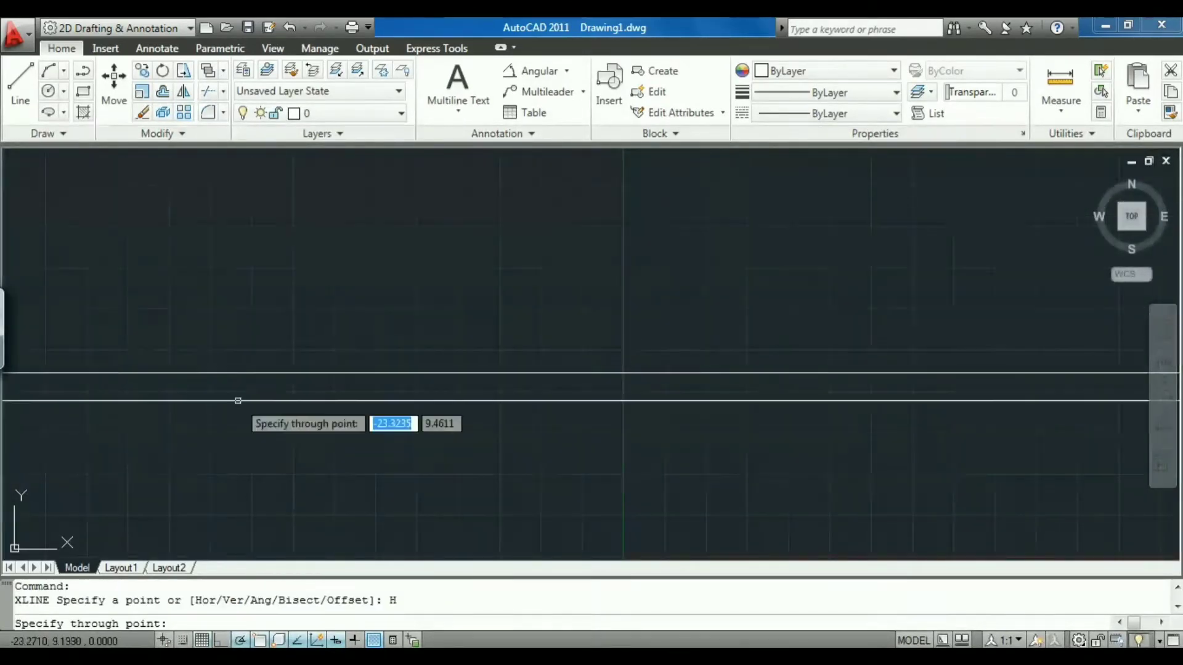
click(240, 413)
click(256, 337)
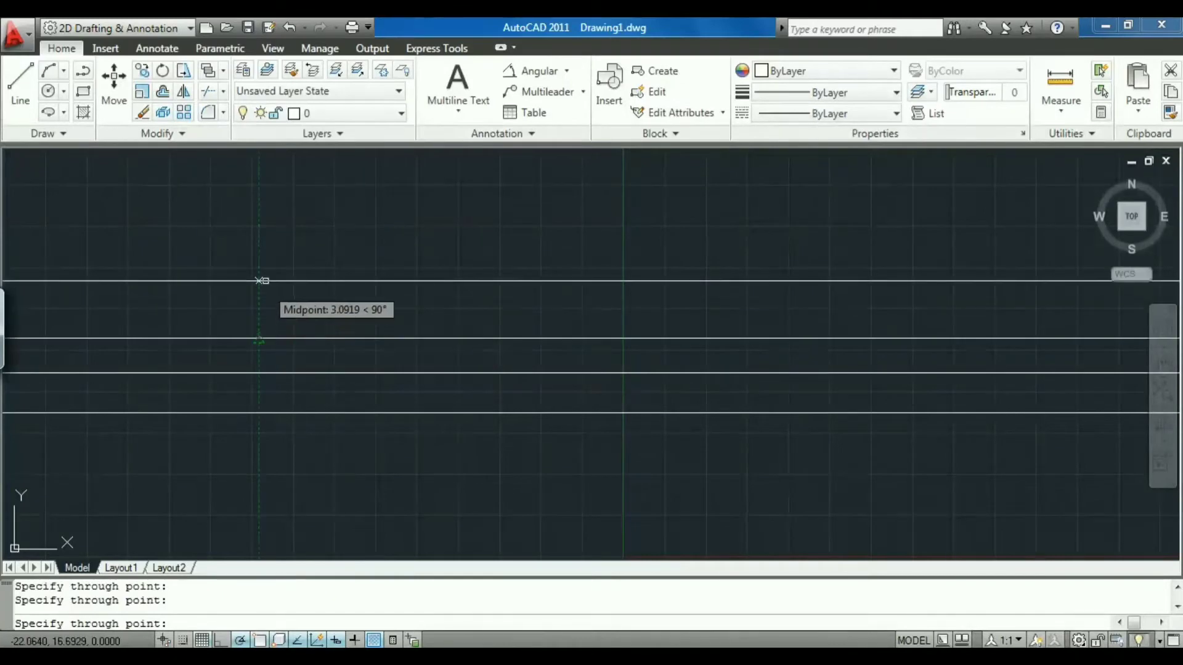
click(259, 280)
click(270, 226)
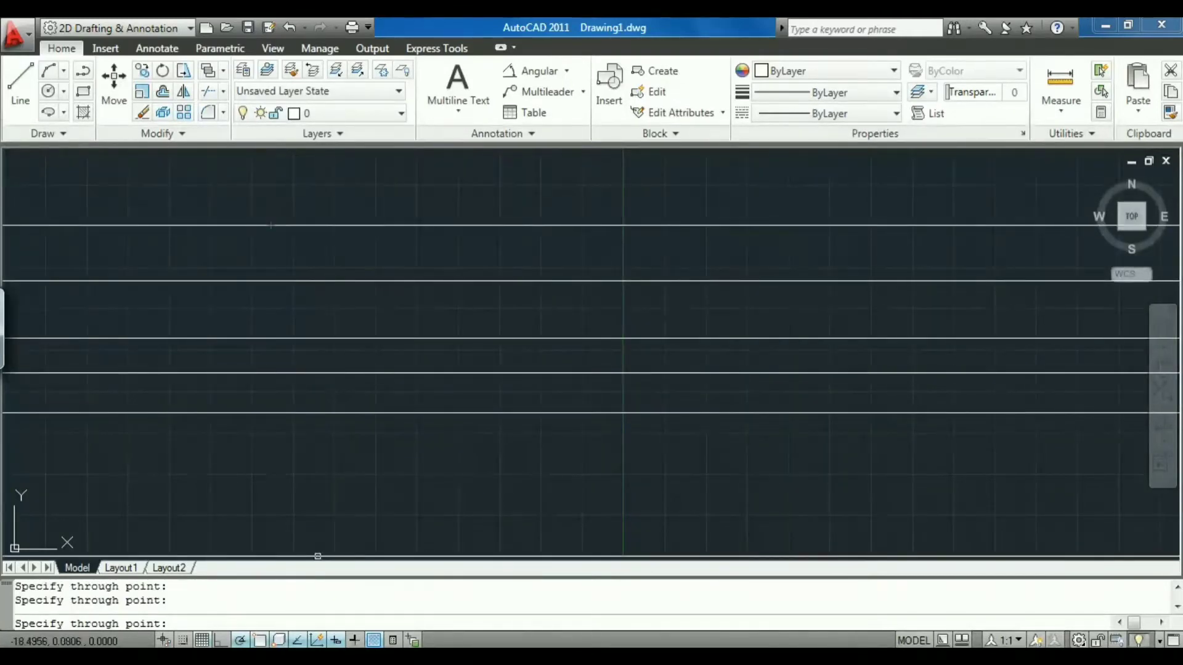
mouse_move(336, 656)
key(Escape)
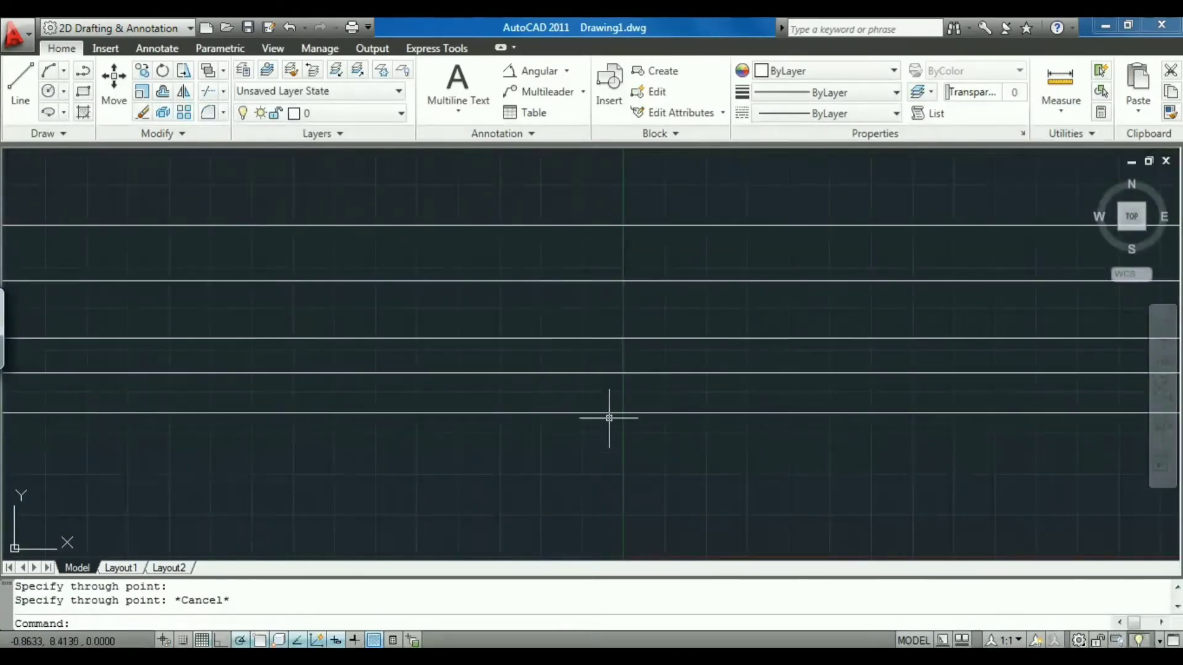
Step: Draw four vertical construction lines with the Ver option, spaced across the horizontal lines
mouse_move(615, 413)
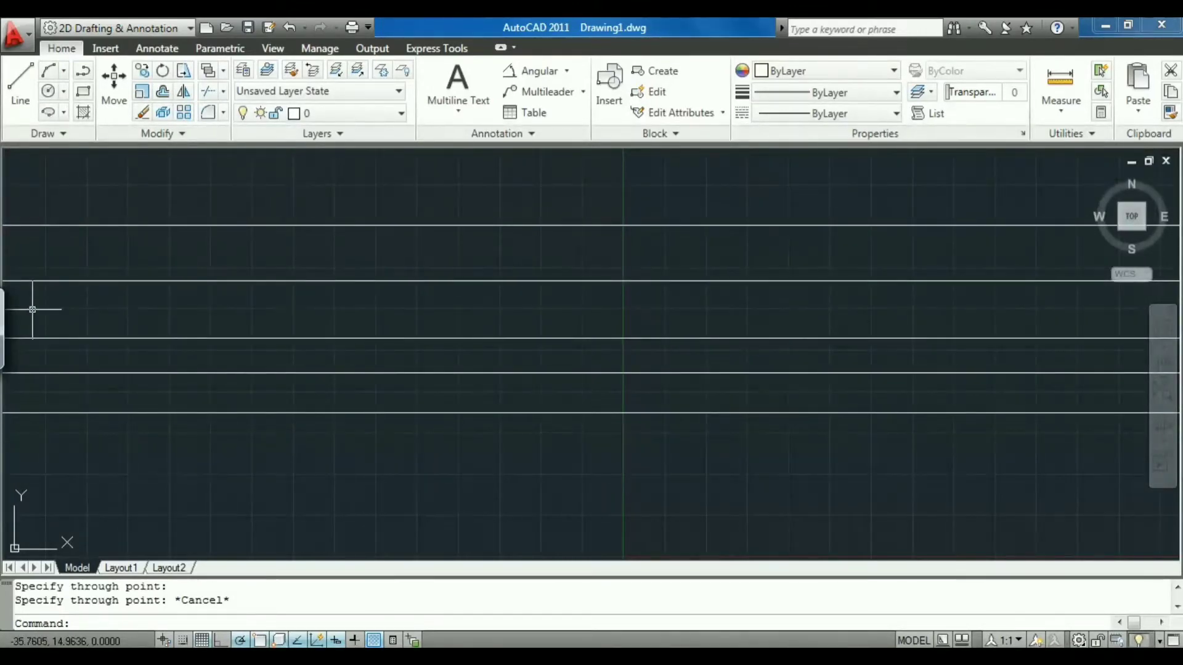
key(Return)
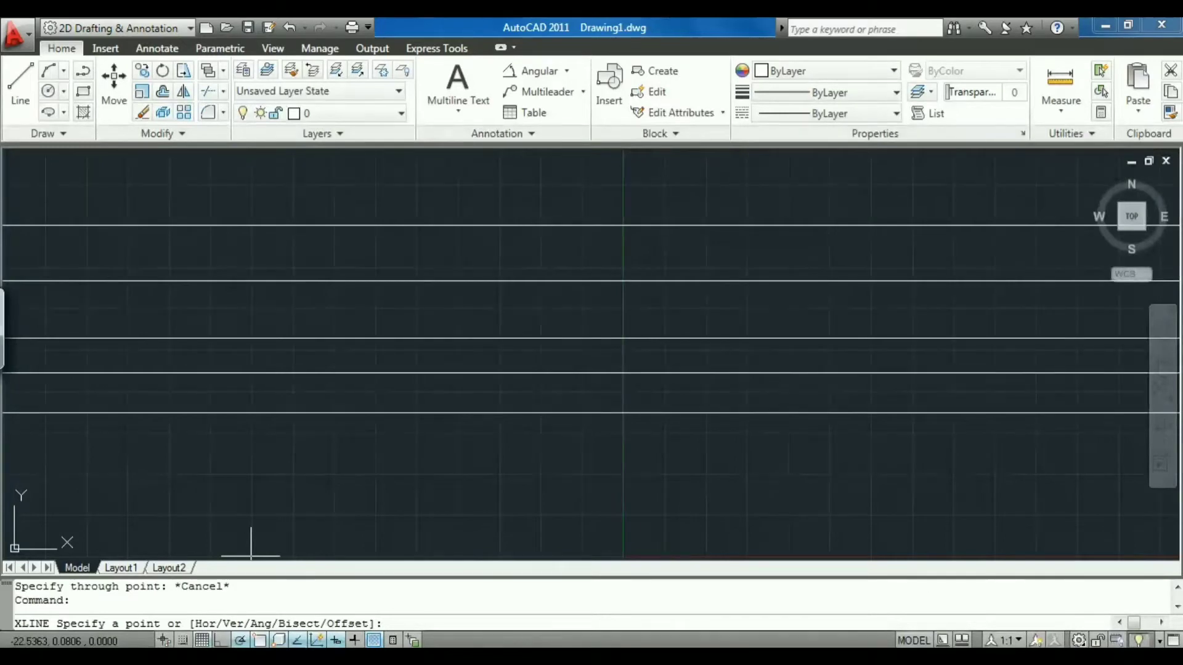
text(V)
key(Return)
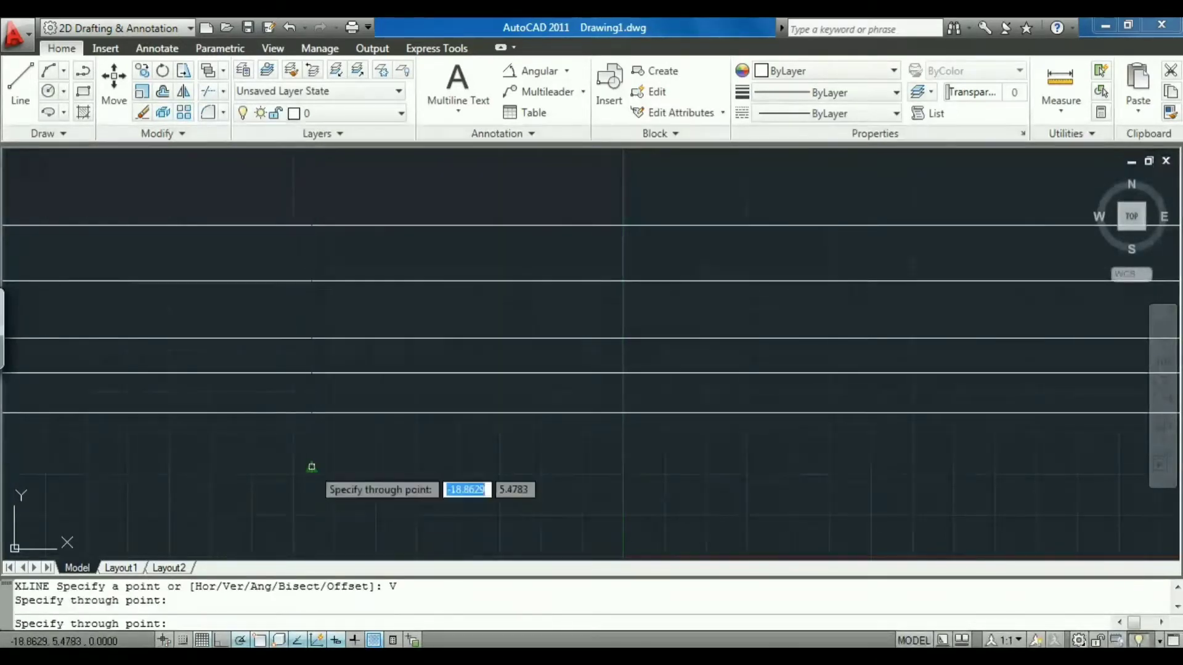
click(311, 459)
click(389, 455)
click(599, 456)
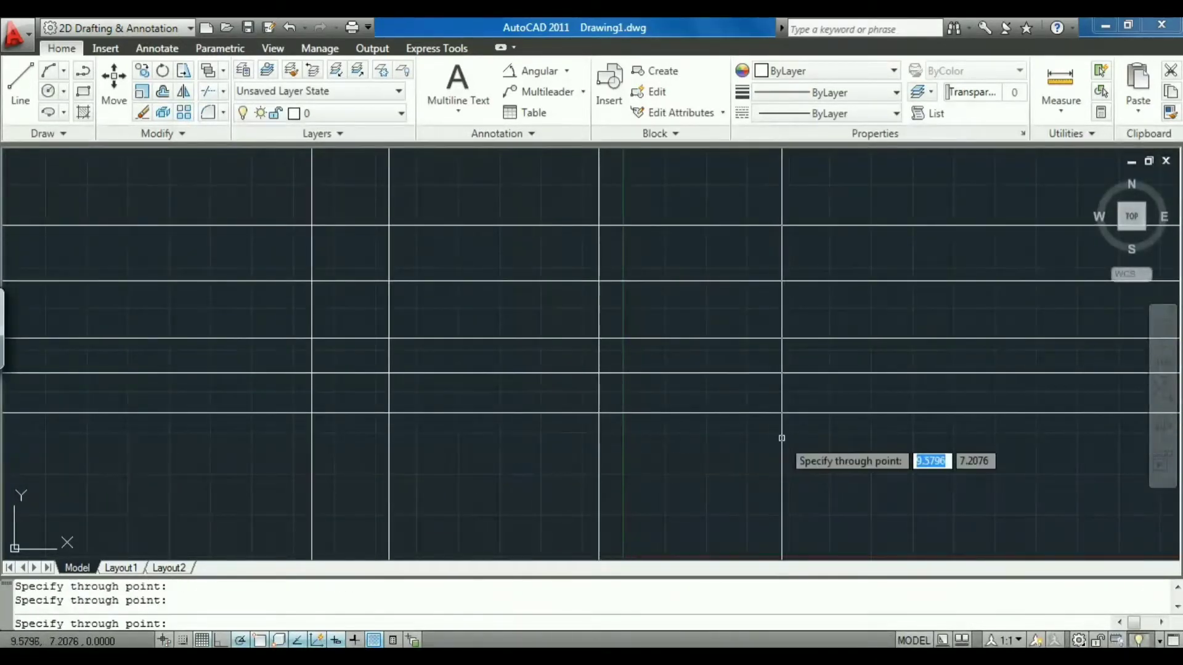
click(782, 531)
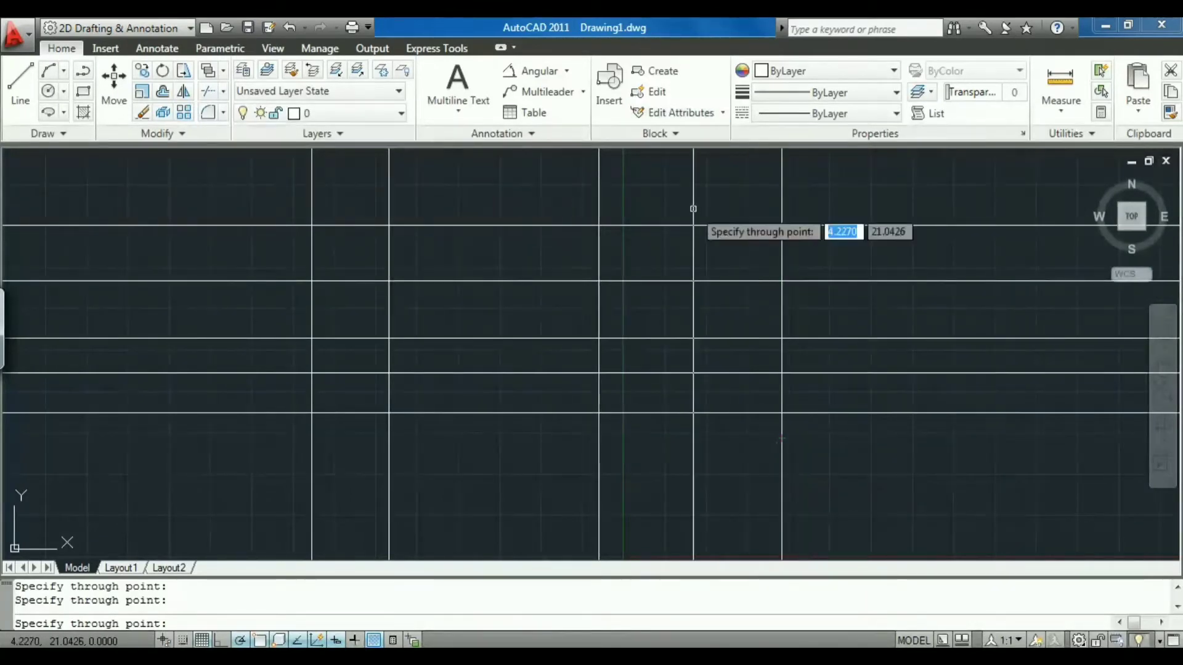
key(Escape)
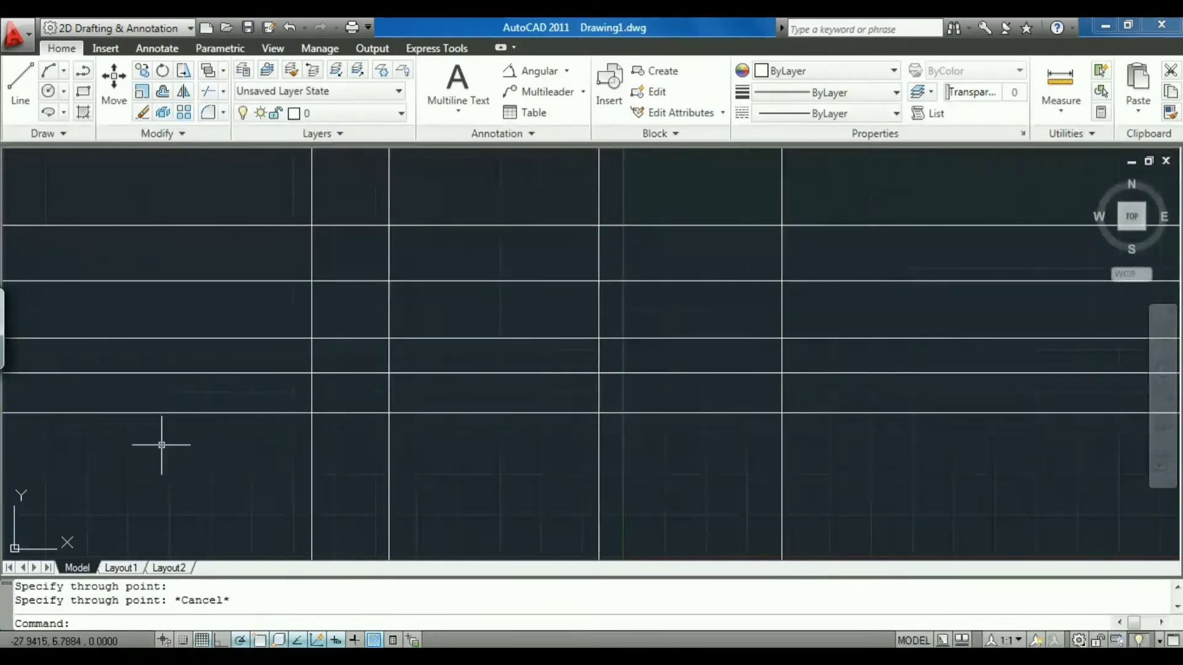
Step: Draw two parallel angled construction lines, picking the slope with two points, through the leftmost vertical's top crossing and the second vertical's lowest crossing
key(Return)
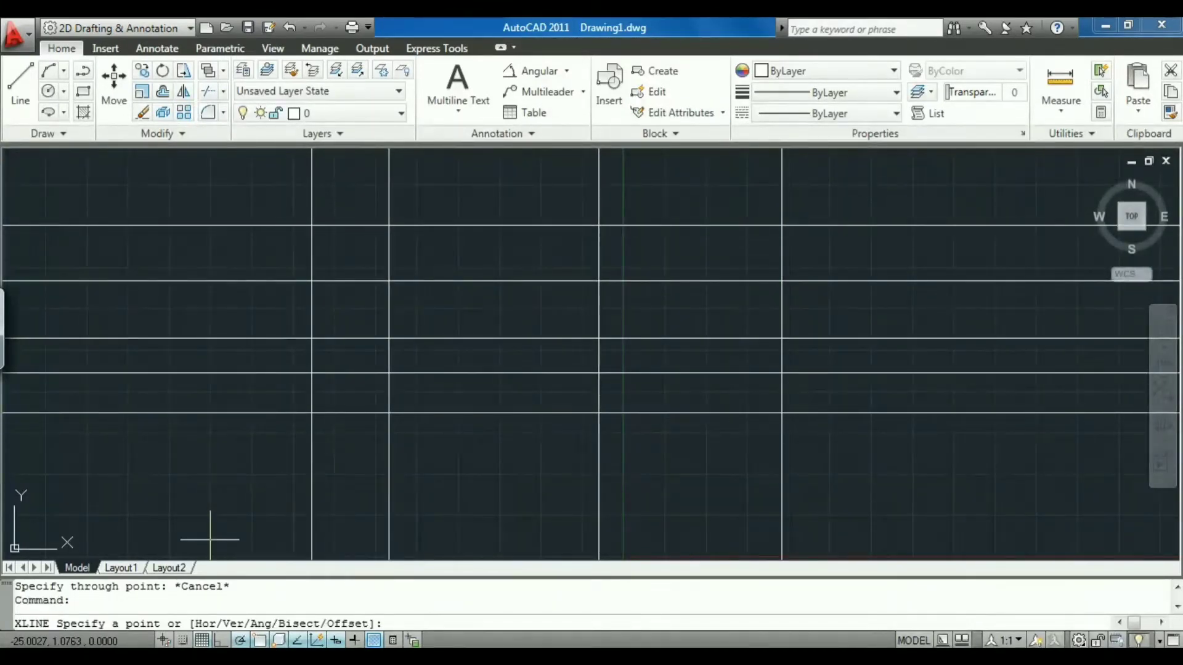
text(A)
key(Return)
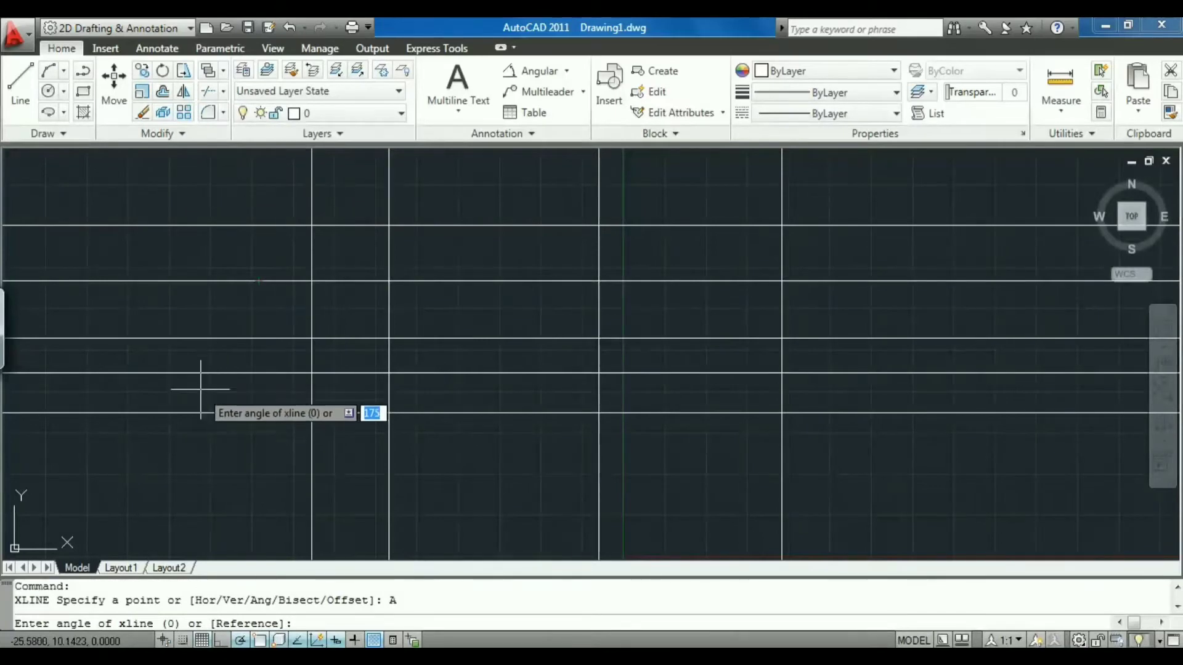
click(240, 413)
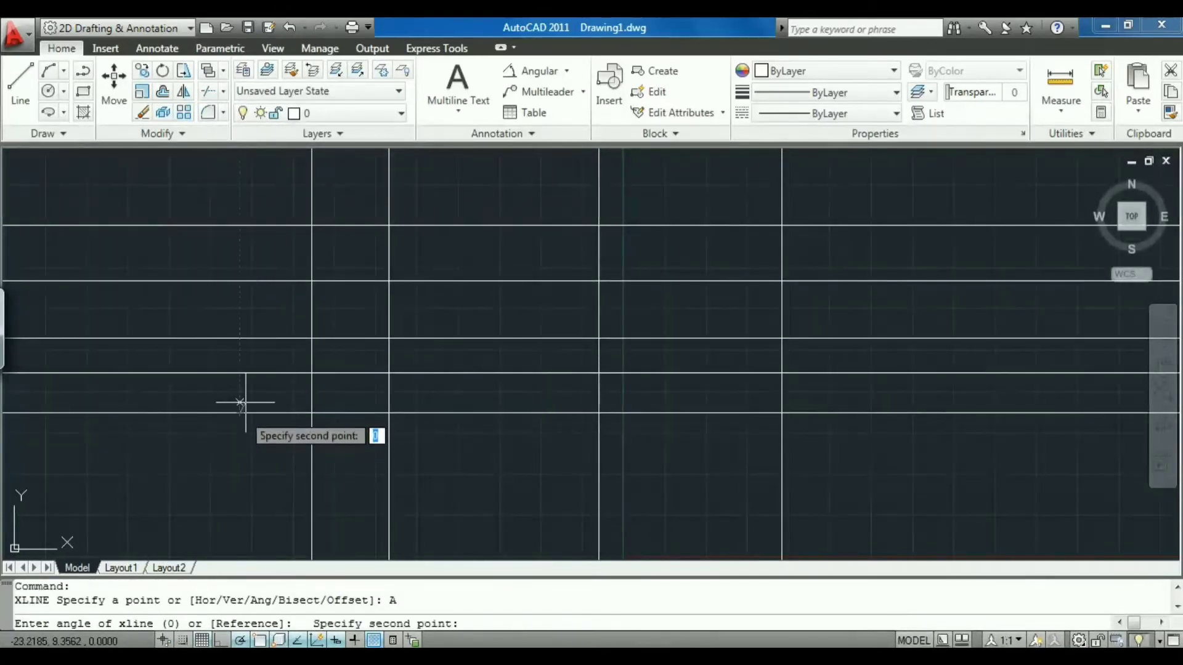
click(461, 172)
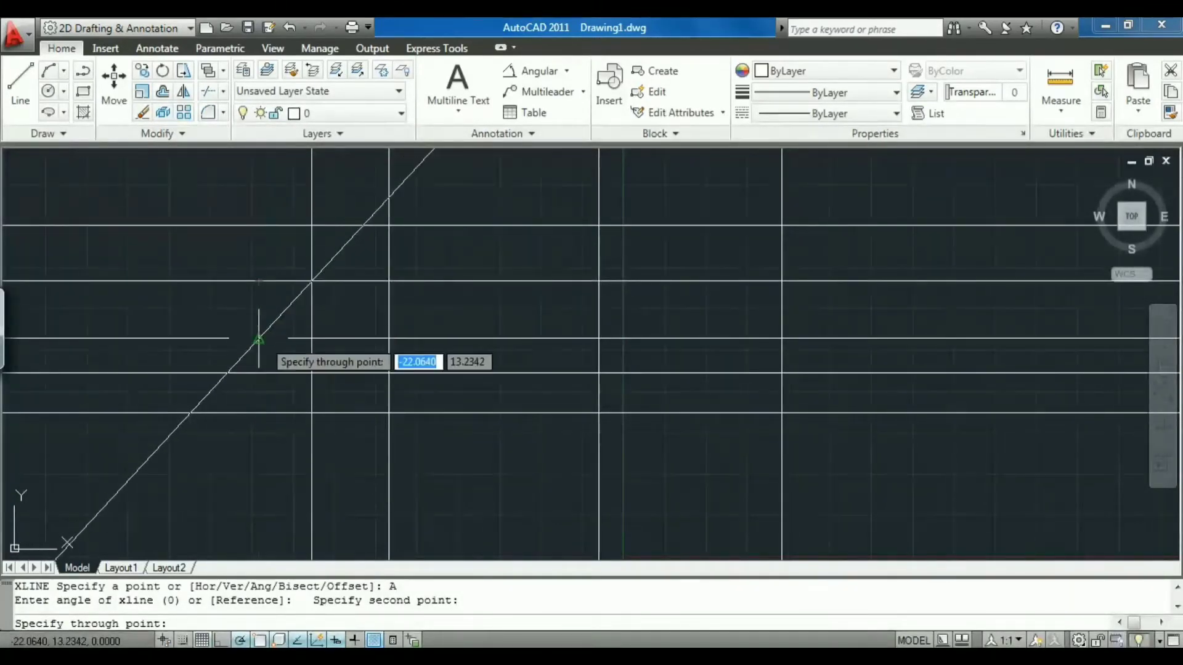
click(313, 225)
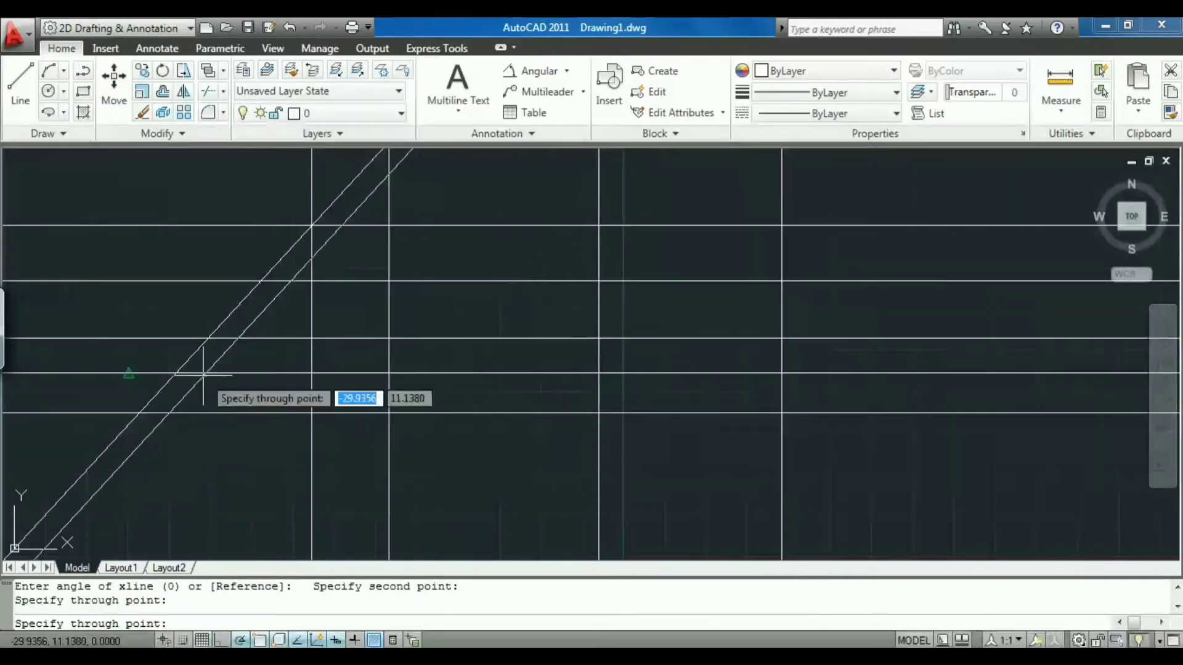
click(390, 413)
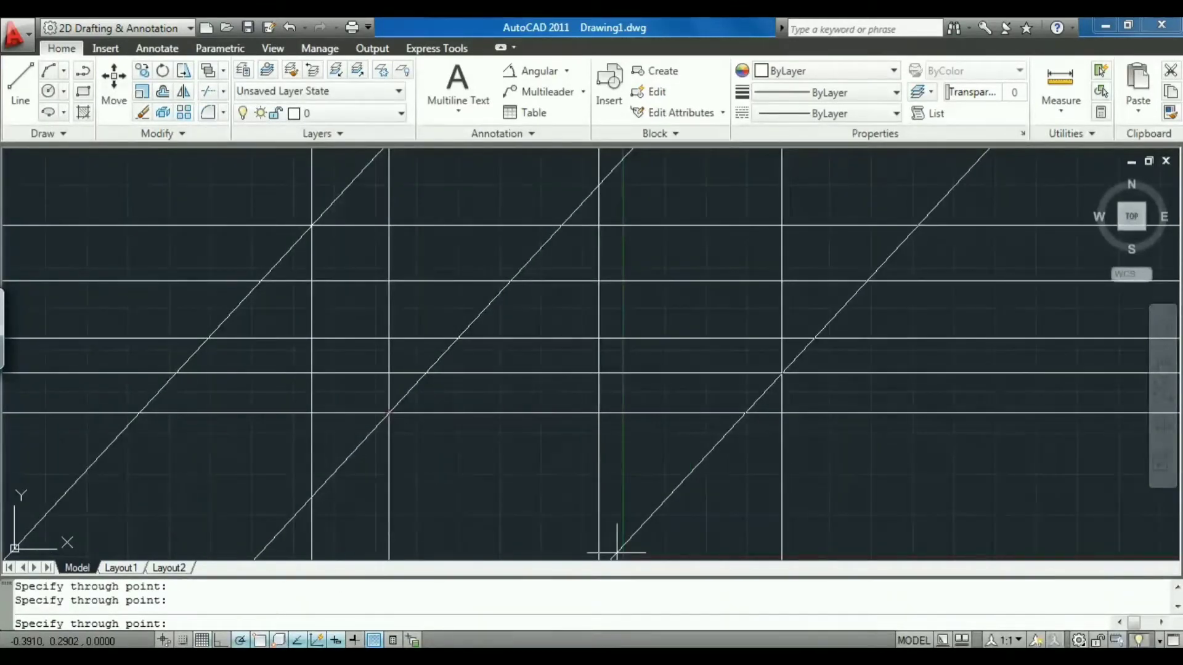
key(Escape)
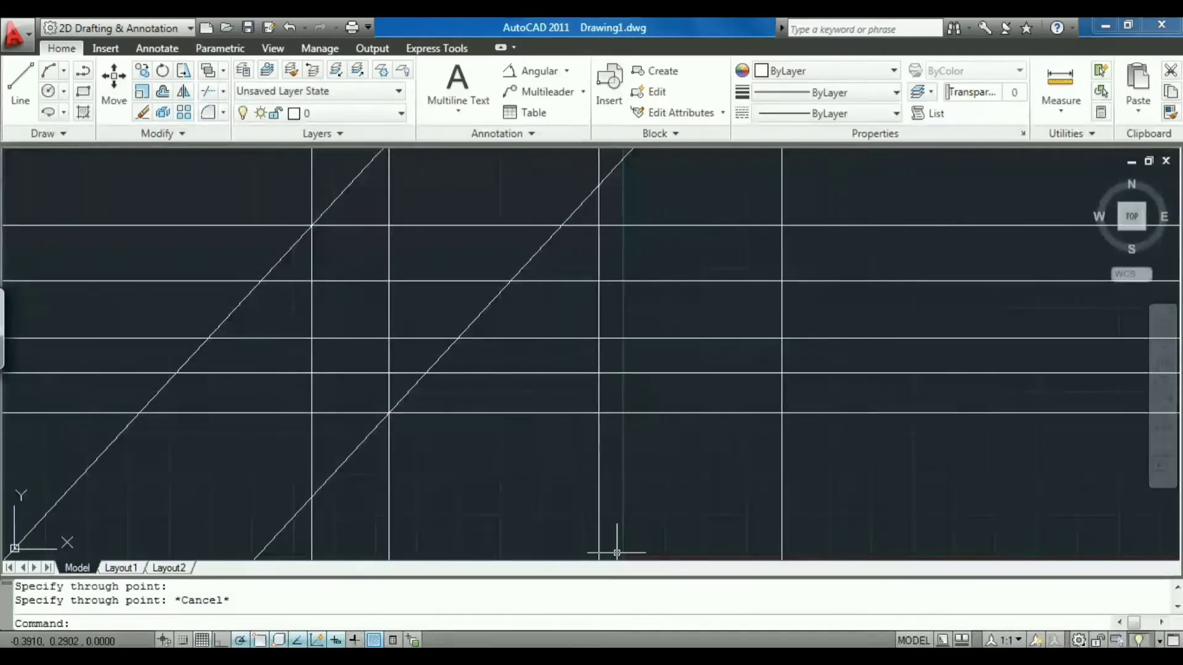
Step: Draw a bisecting construction line at the second vertical's crossing with the middle horizontal, halving the right angle between those two lines
key(Return)
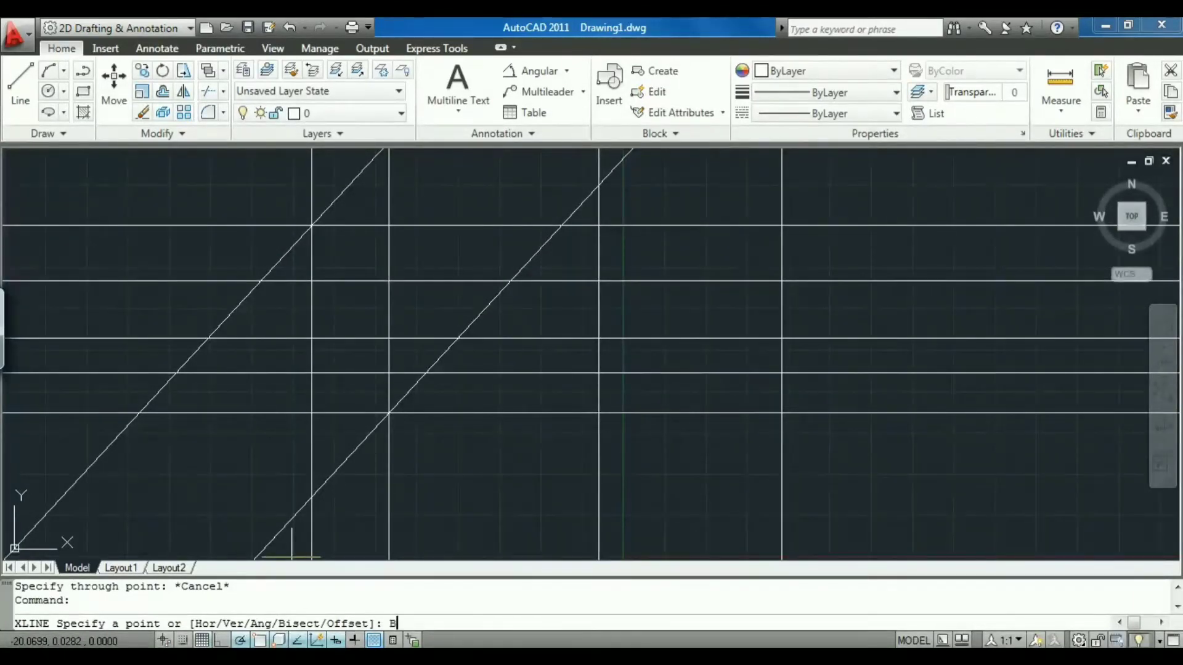
key(Return)
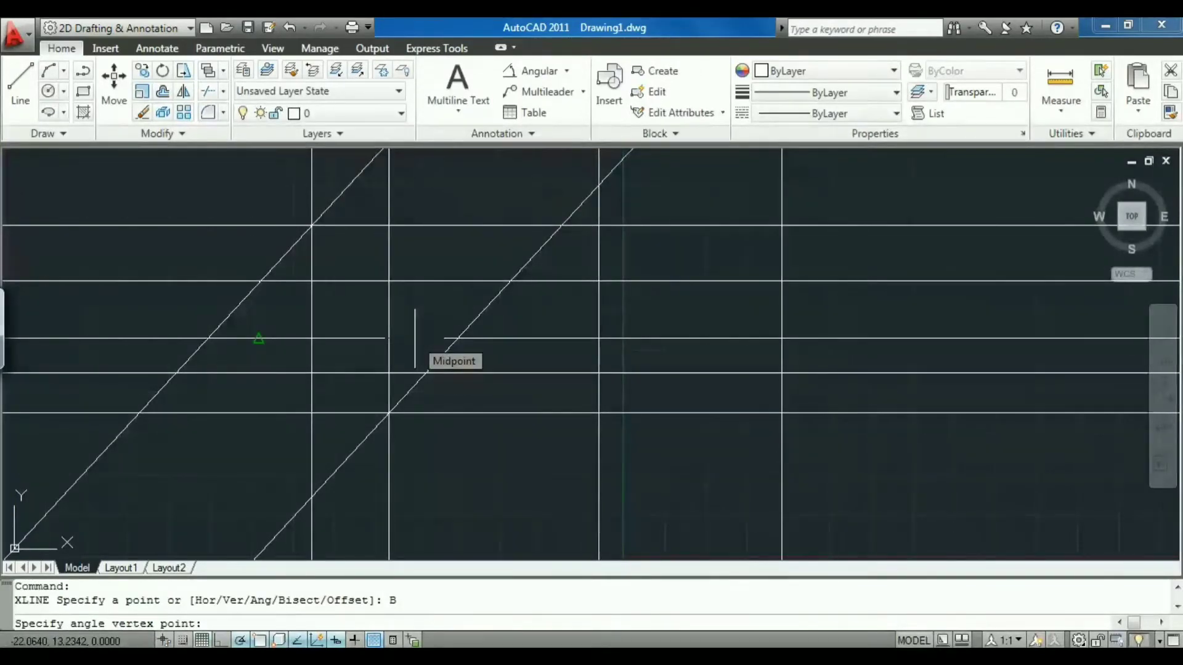
click(389, 338)
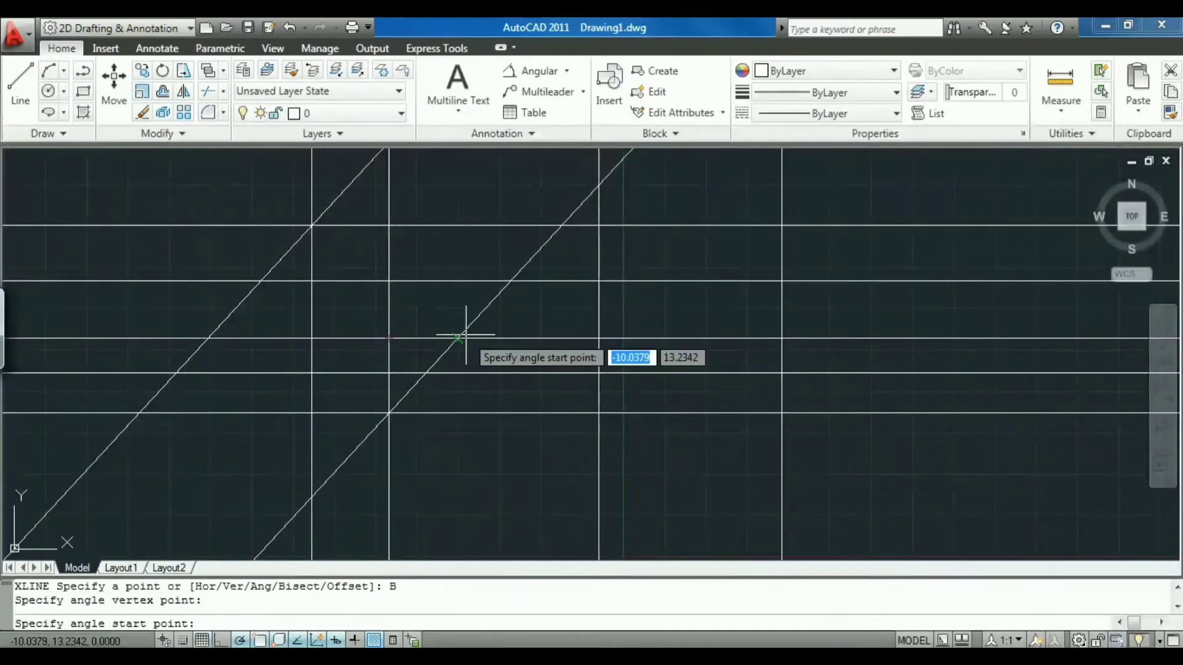
click(459, 338)
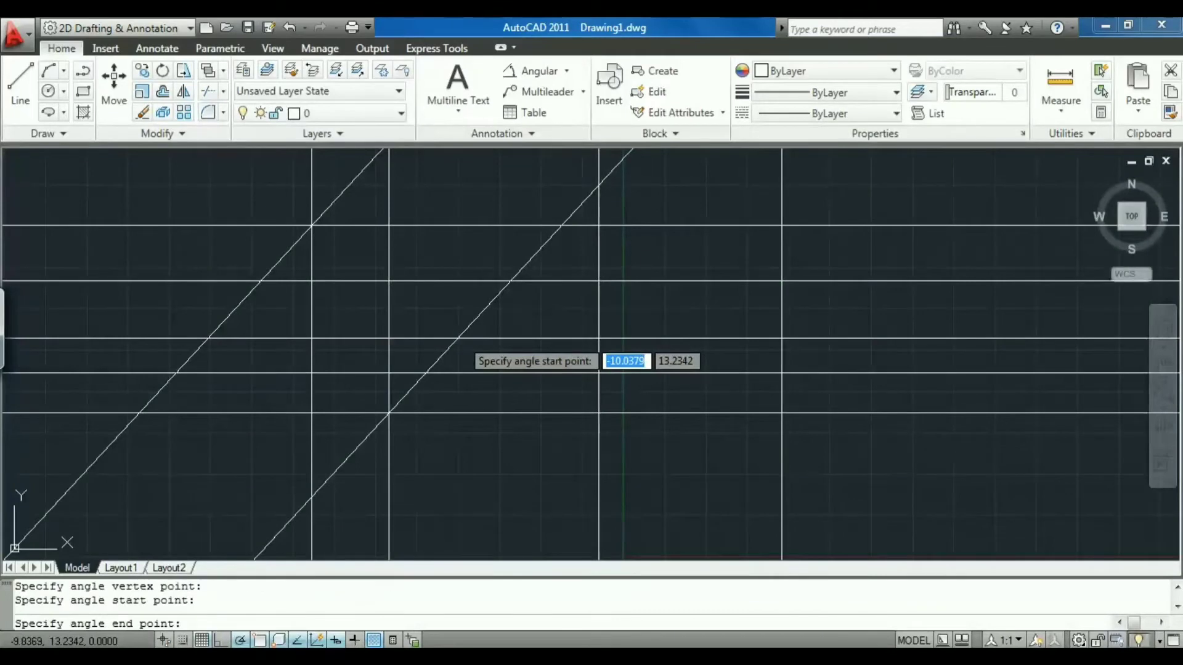
click(389, 281)
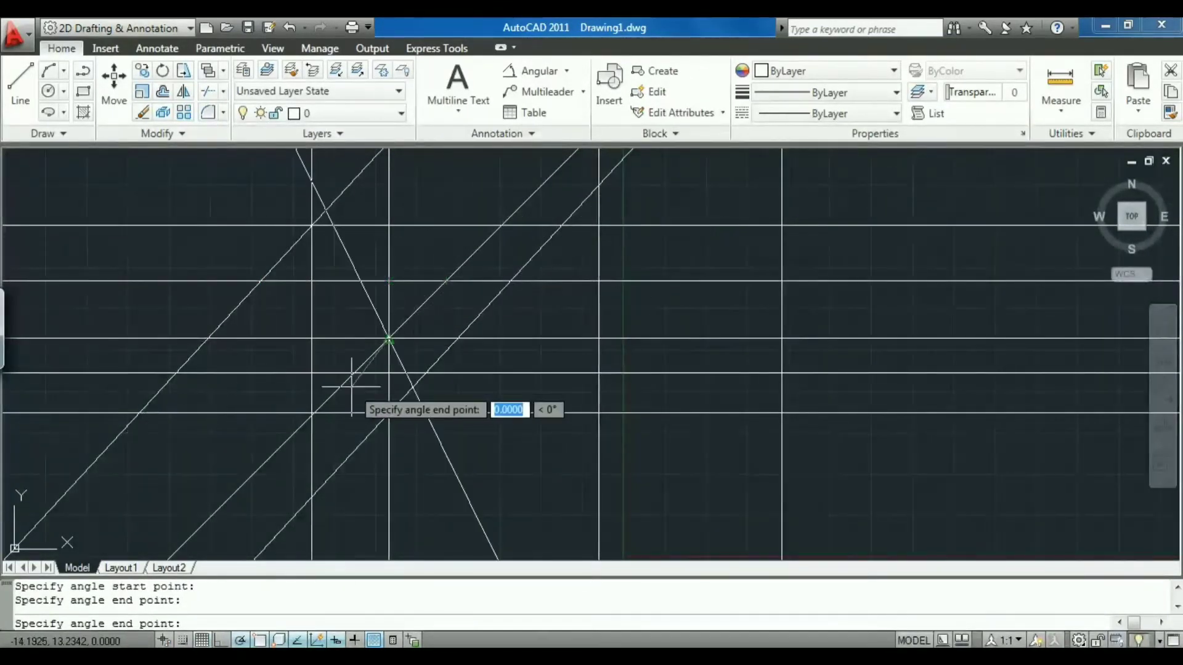
key(Escape)
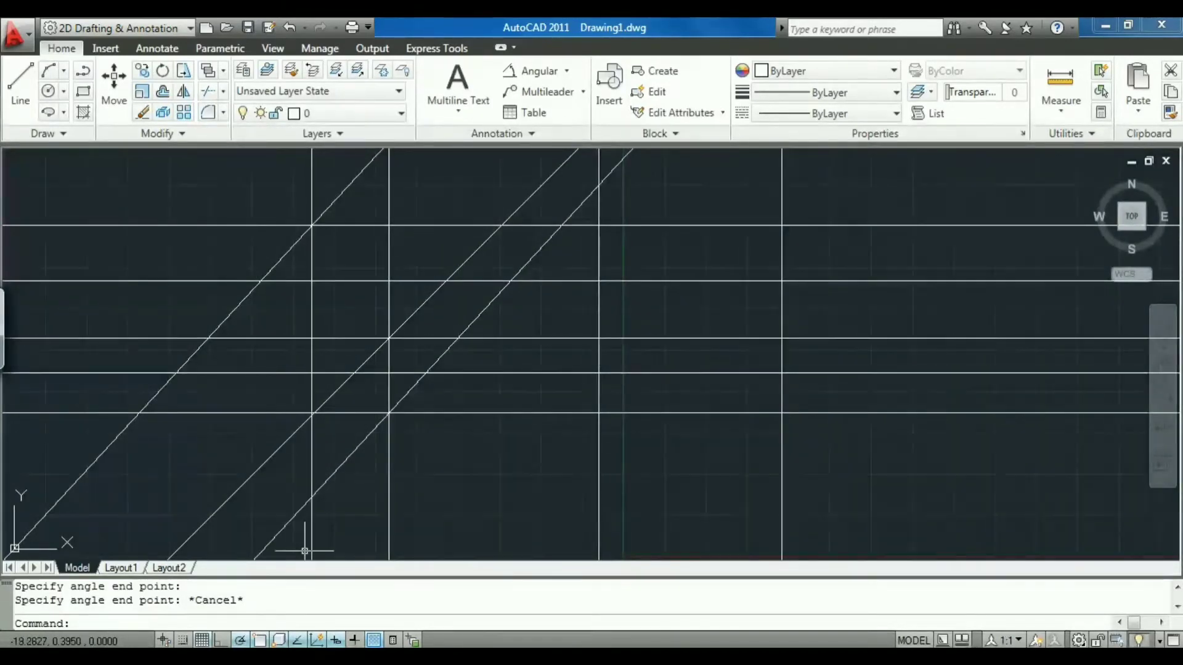
key(Escape)
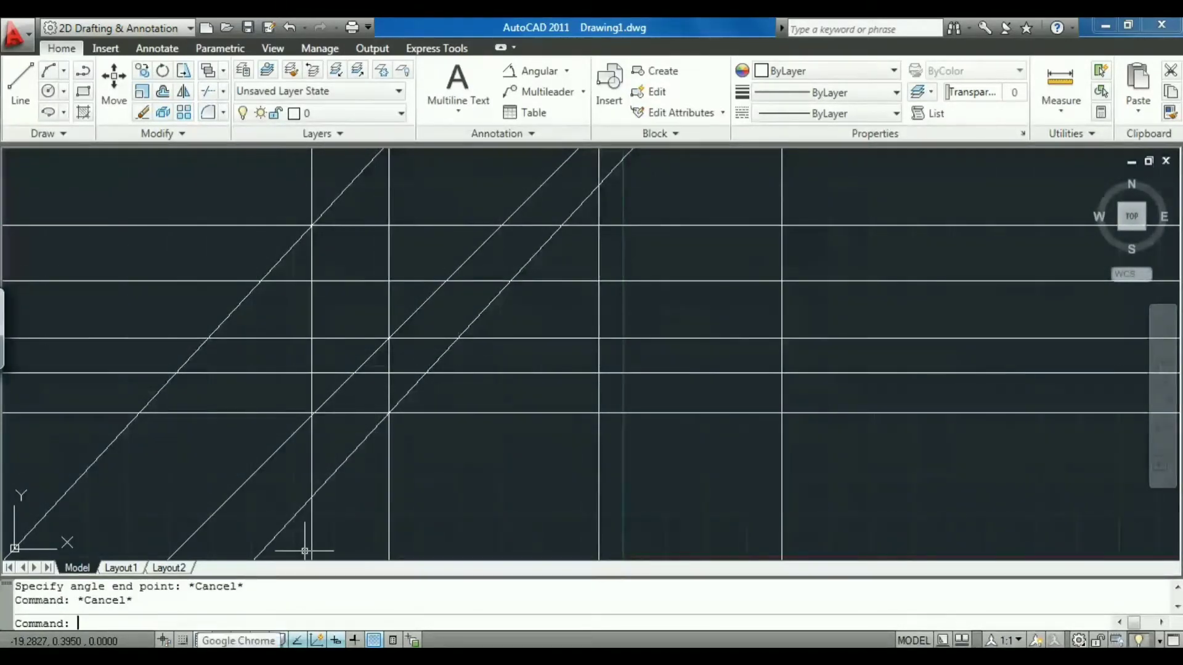
Step: Offset the topmost horizontal construction line 2 units upward with the construction line Offset option
key(Return)
mouse_move(335, 656)
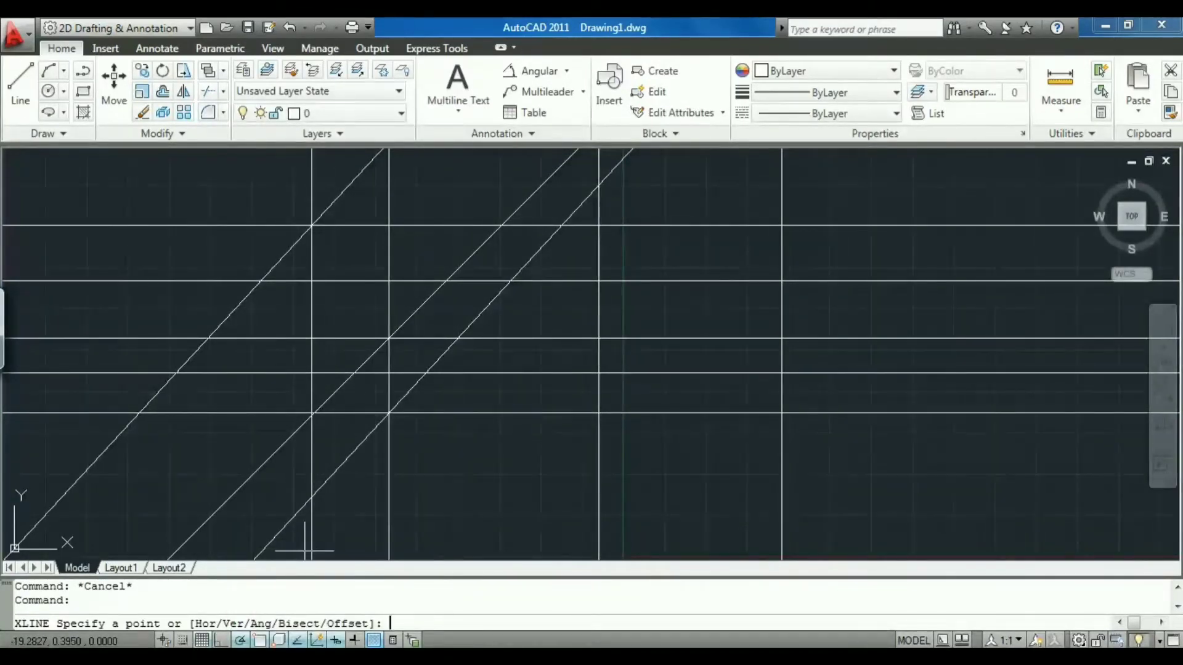
key(Return)
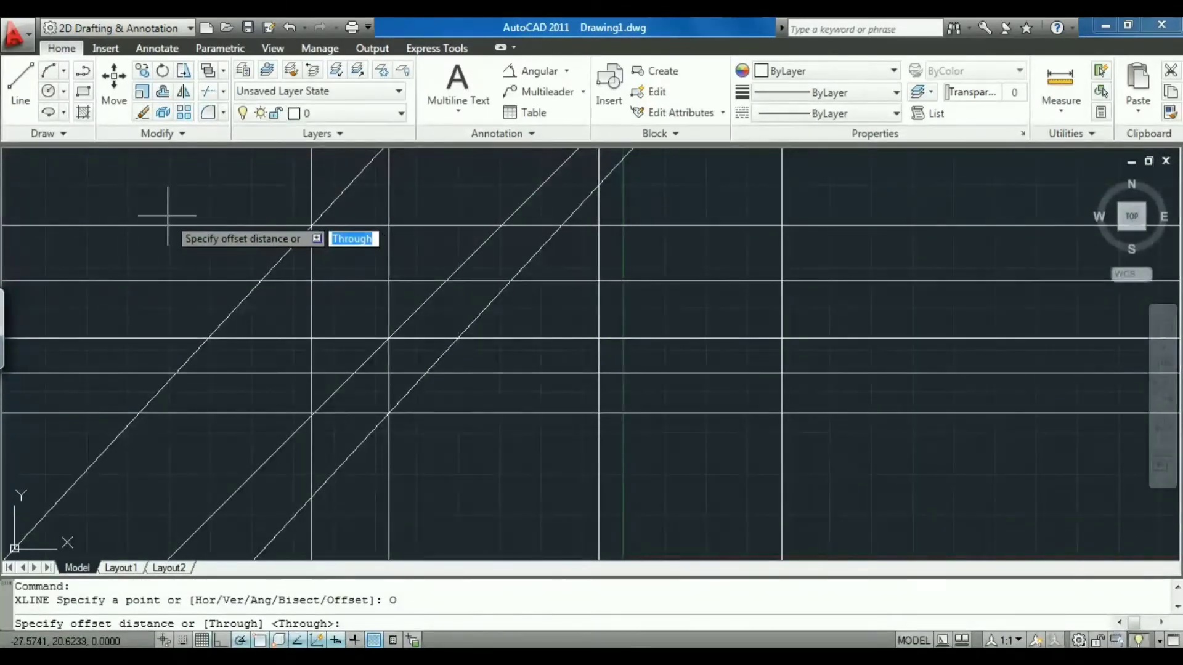
key(Return)
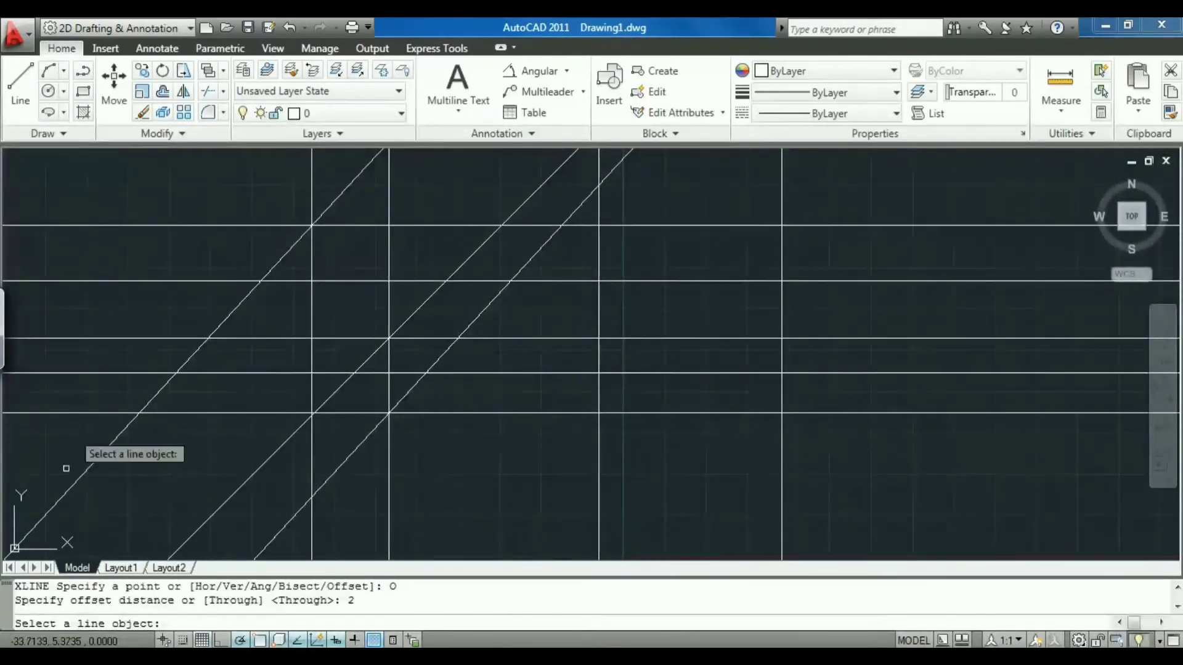
click(163, 226)
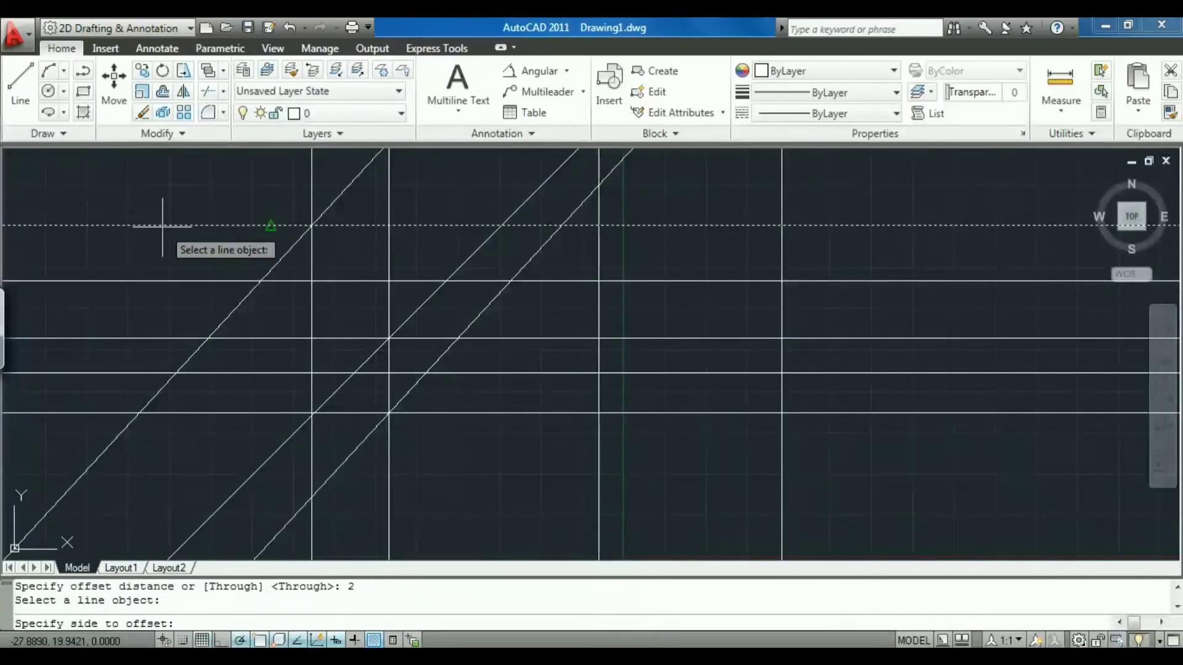
click(165, 175)
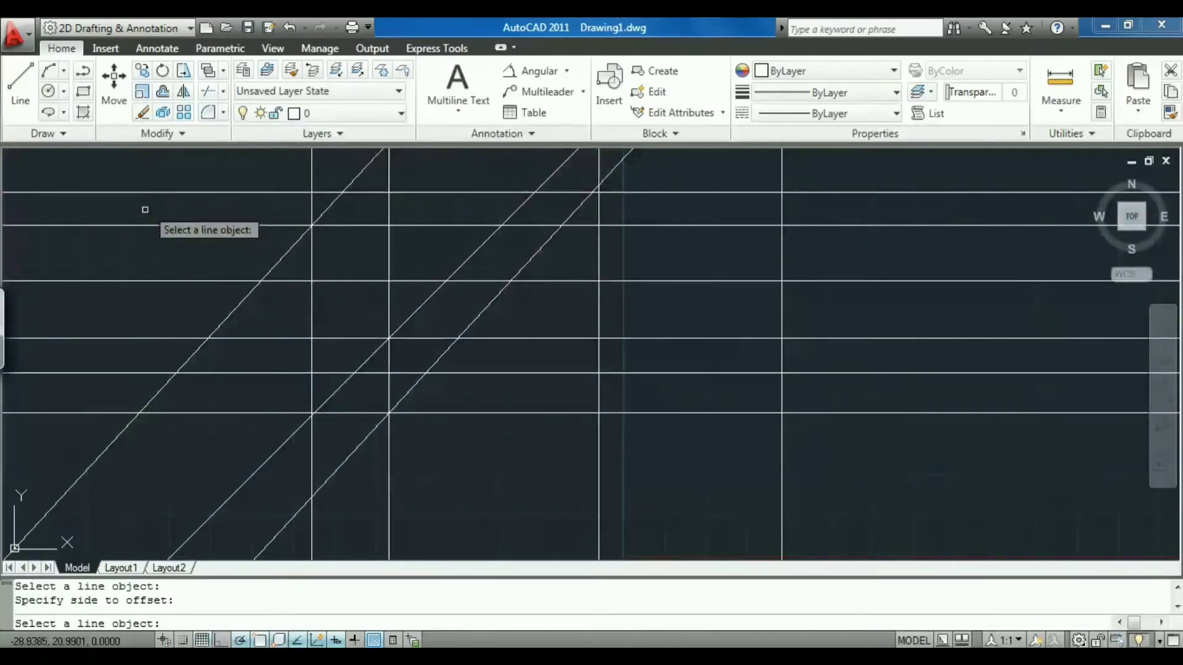
key(Escape)
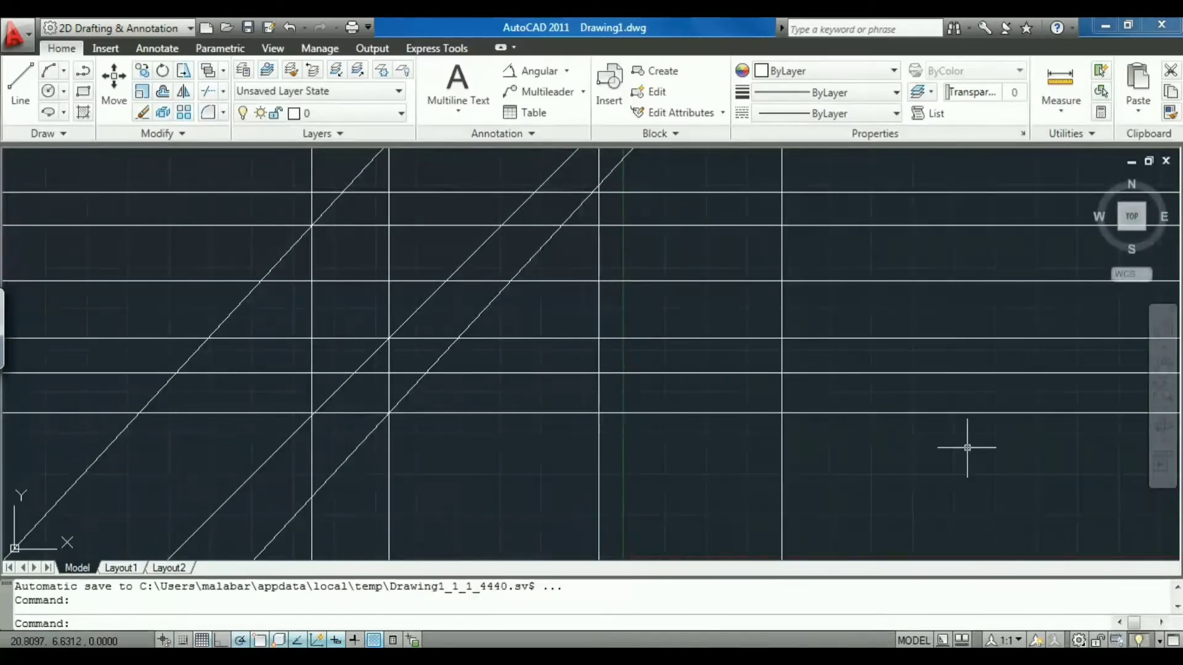
Step: Erase all the construction lines from the drawing
click(962, 511)
click(46, 133)
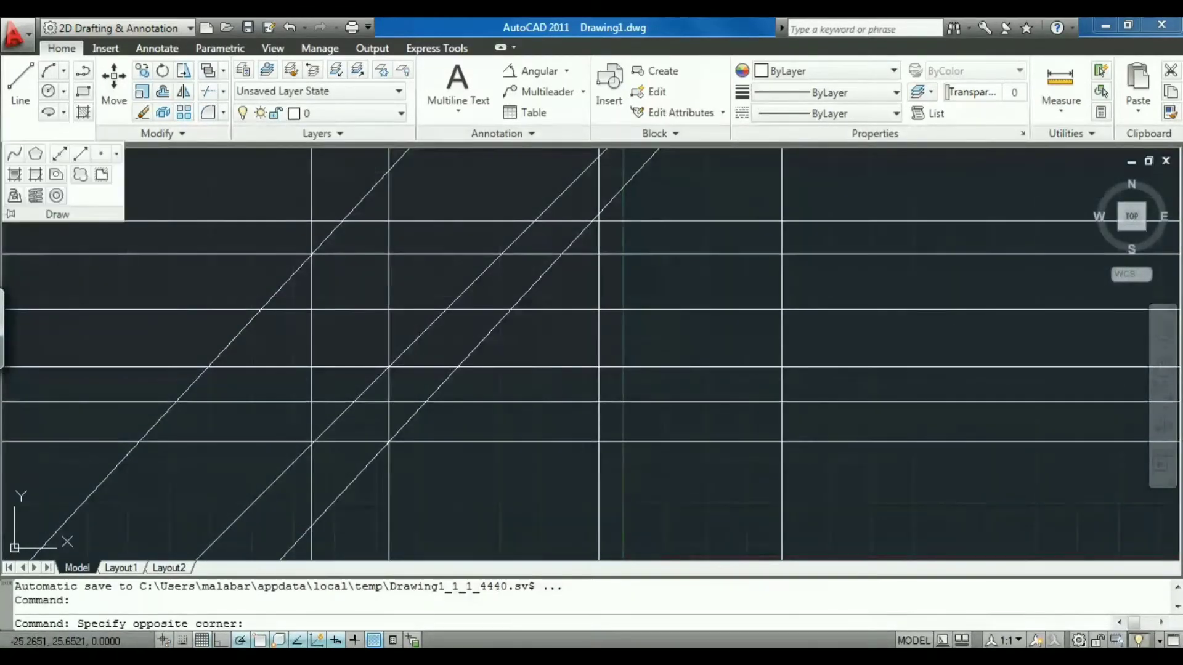
click(257, 179)
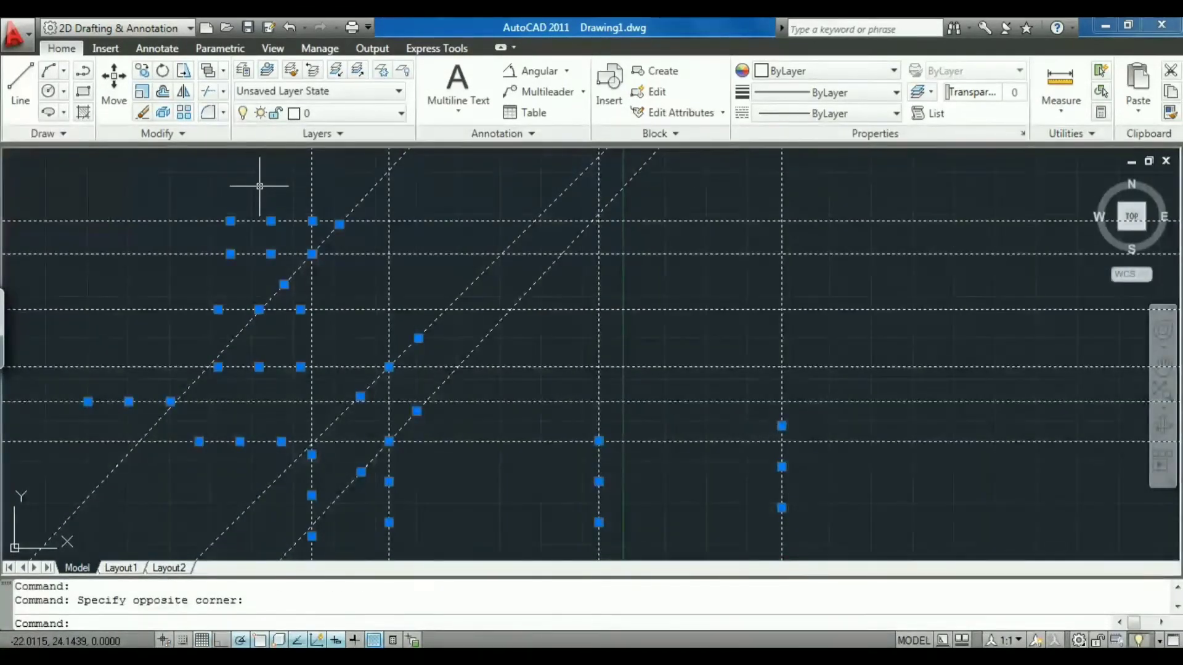
key(Delete)
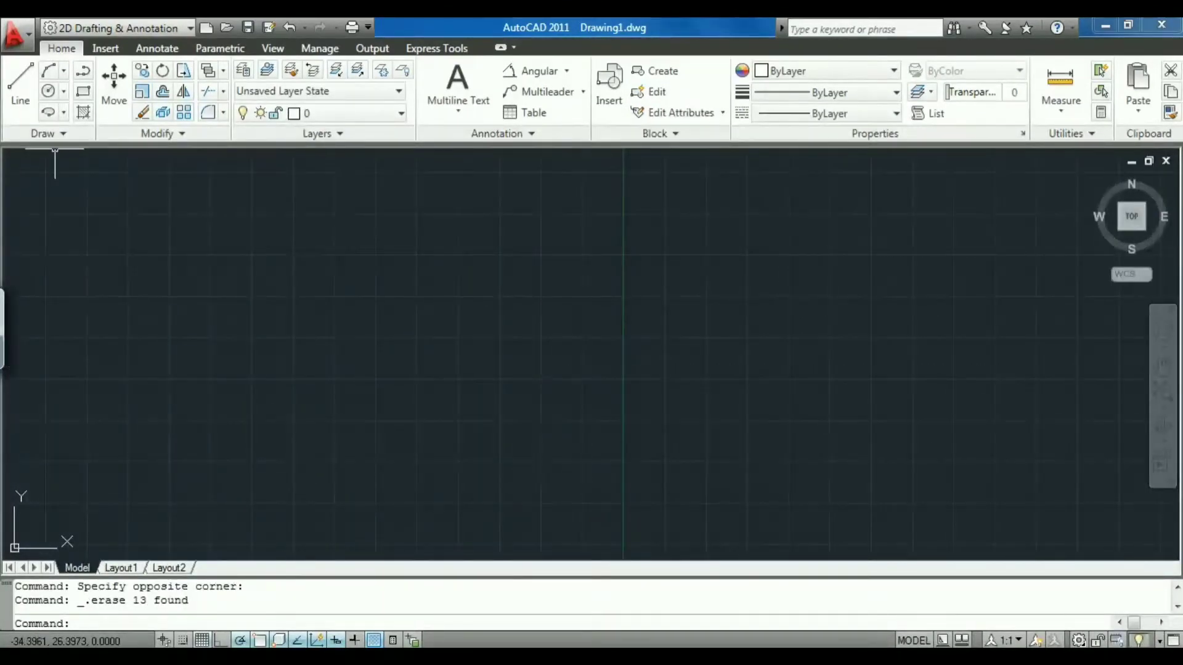
Step: Draw four rays from one common start point: one horizontal, two rising to the right, and one rising to the left at about 142°
click(46, 133)
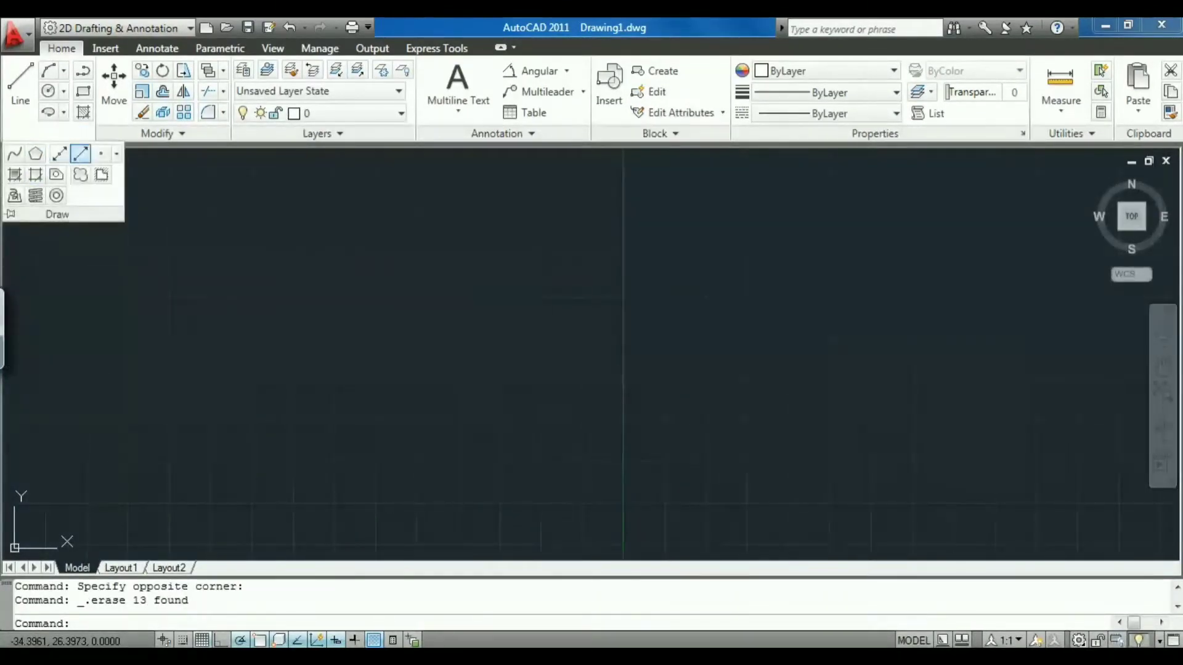
click(81, 153)
click(375, 406)
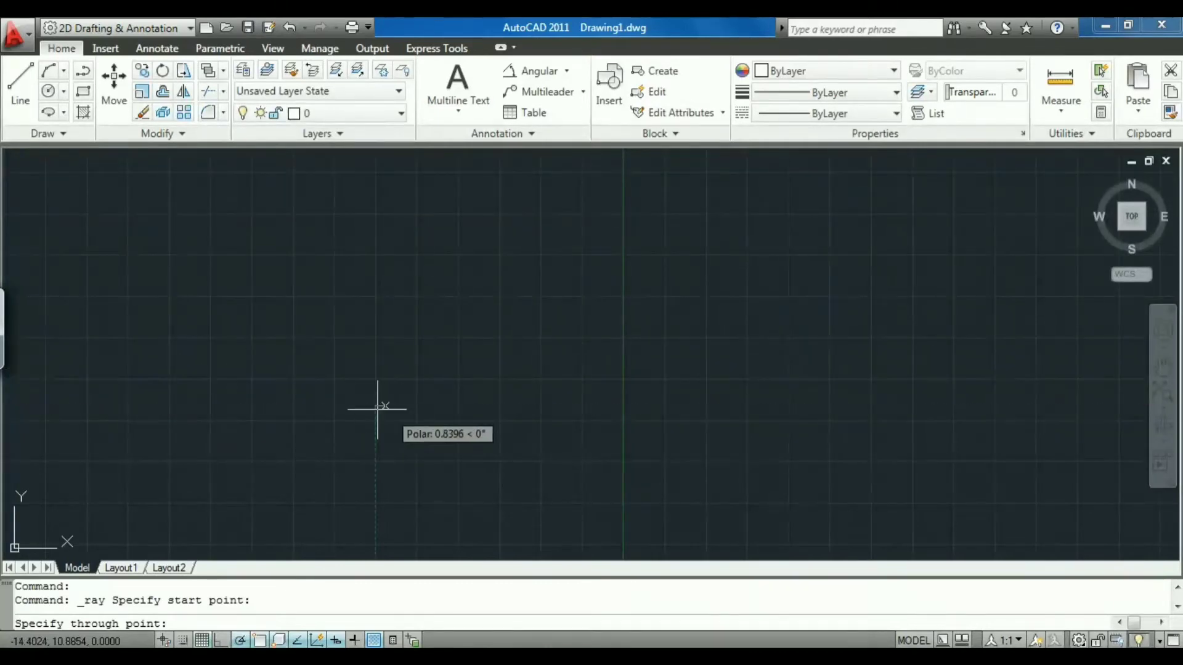
click(634, 406)
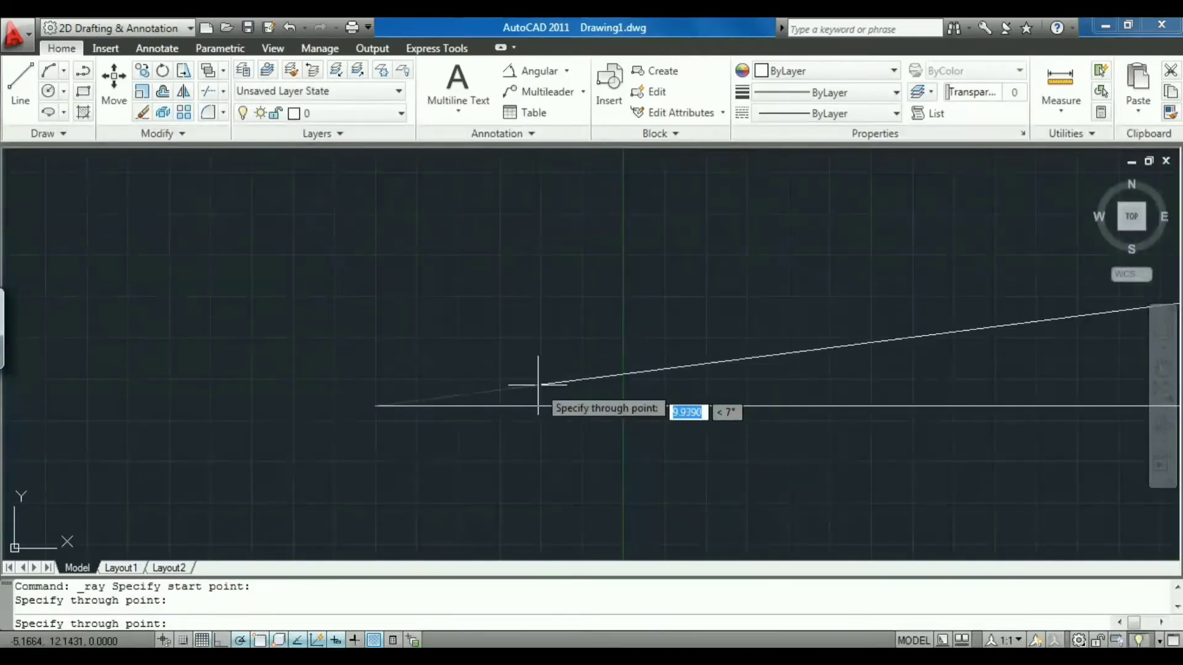
click(541, 375)
click(517, 312)
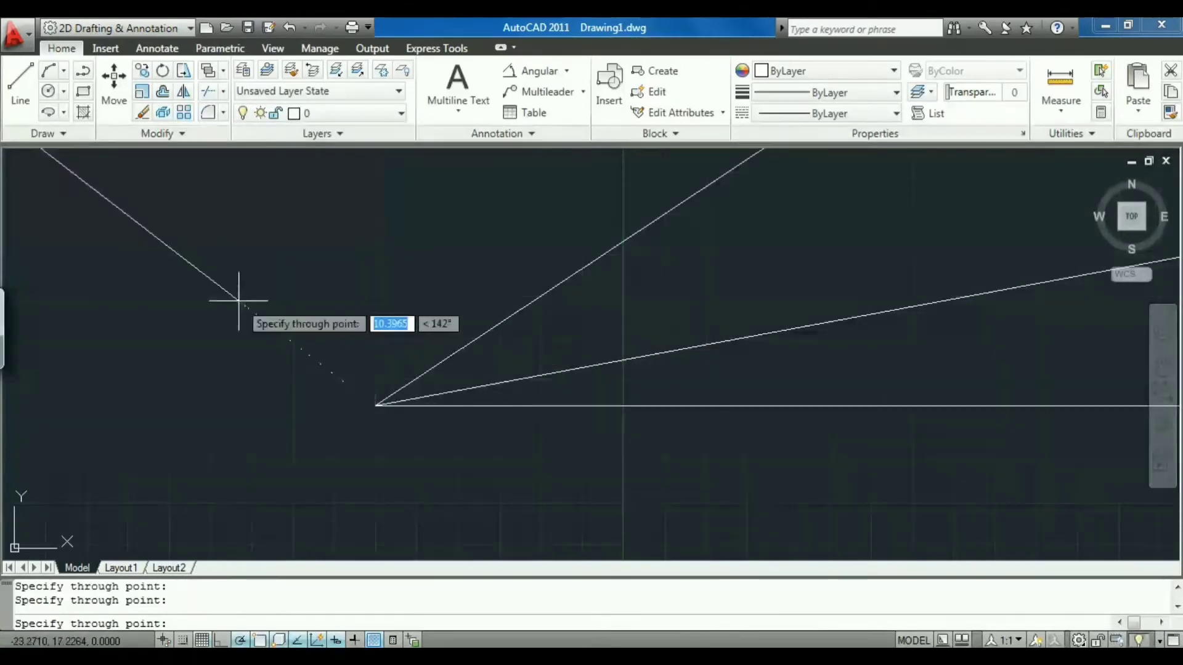
click(236, 299)
key(Escape)
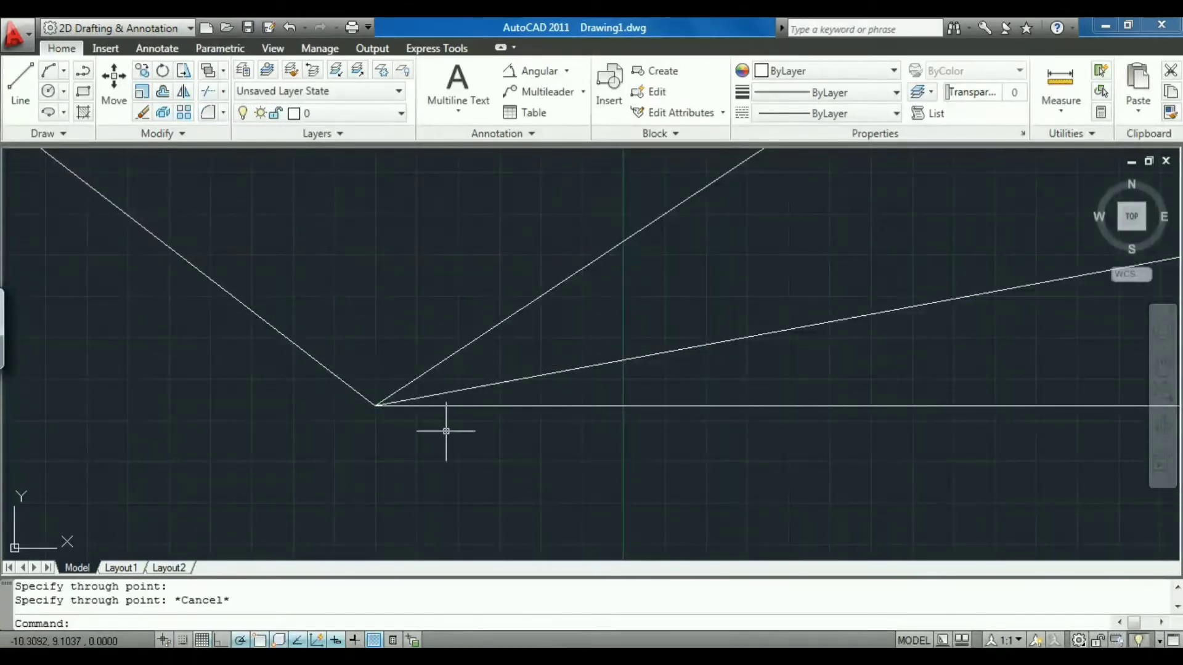
Step: Erase the four rays
click(518, 474)
click(249, 300)
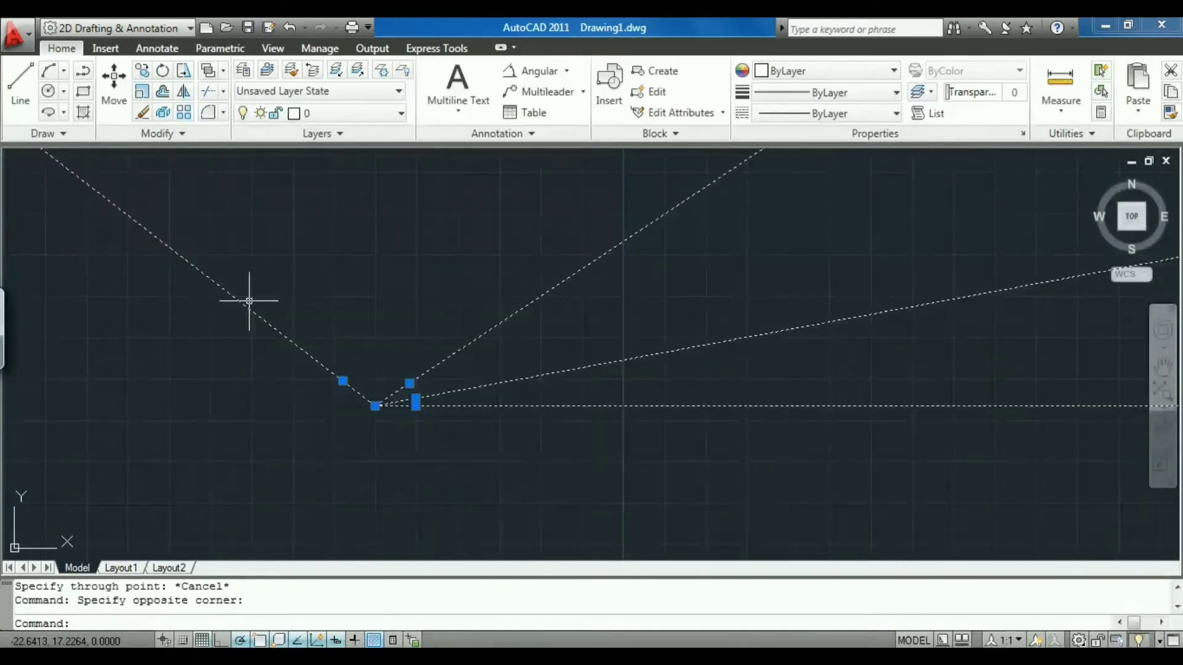
key(Delete)
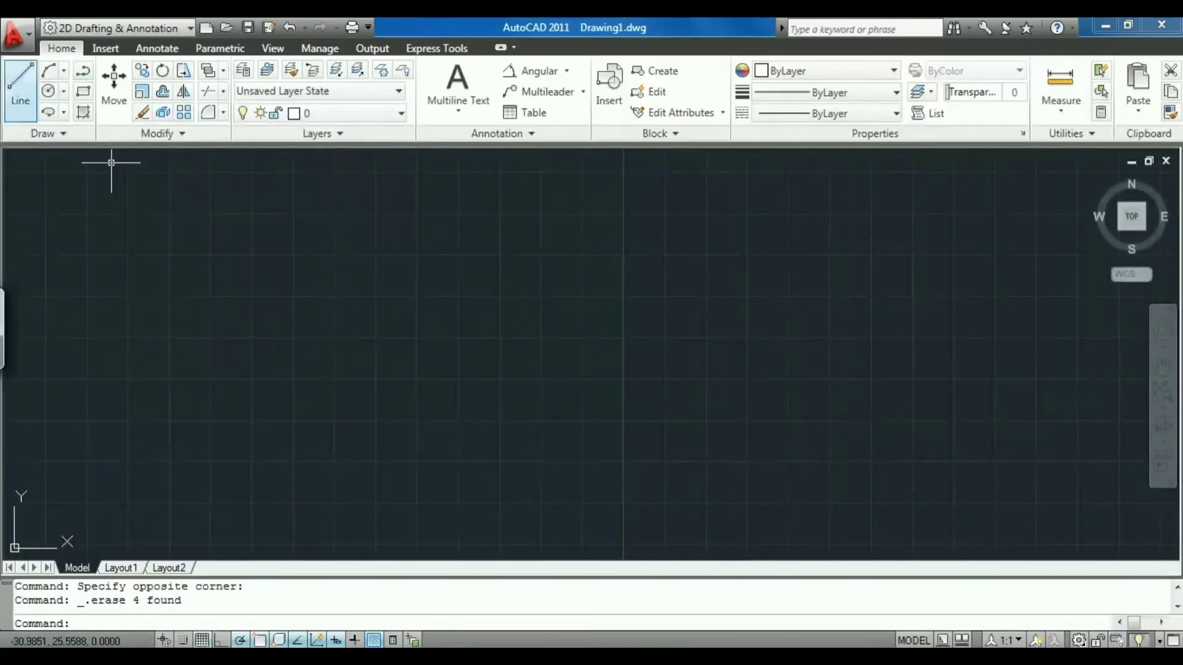
Step: Draw a circle by center and radius in the left half of the drawing area
click(48, 90)
click(366, 337)
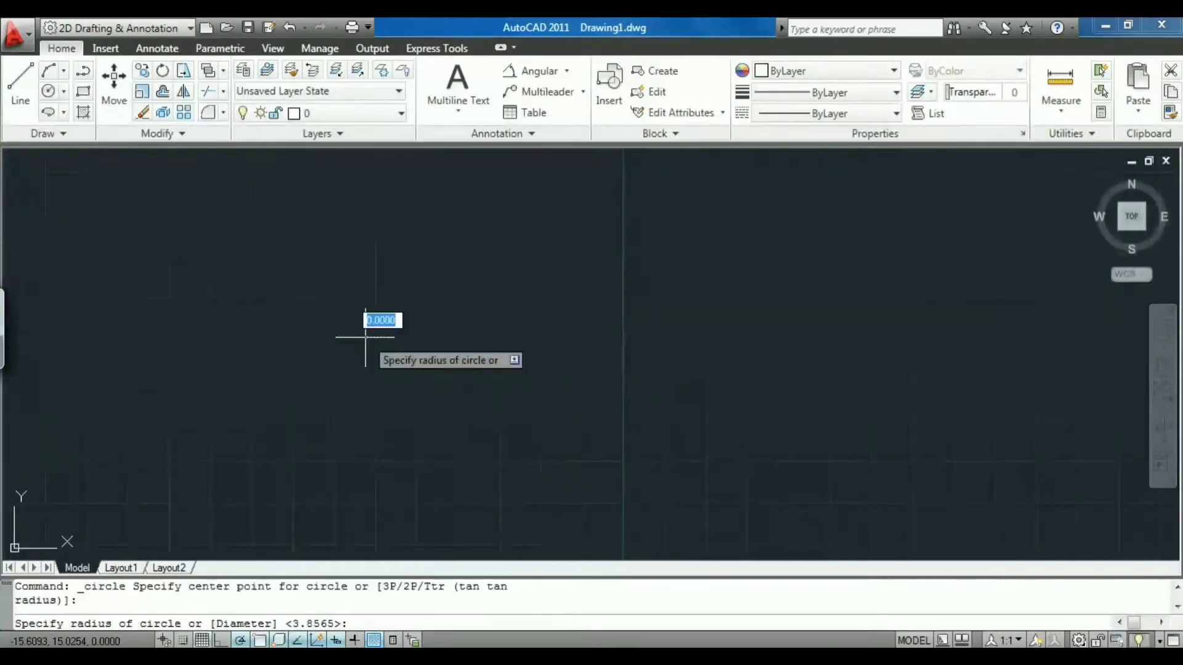
click(475, 383)
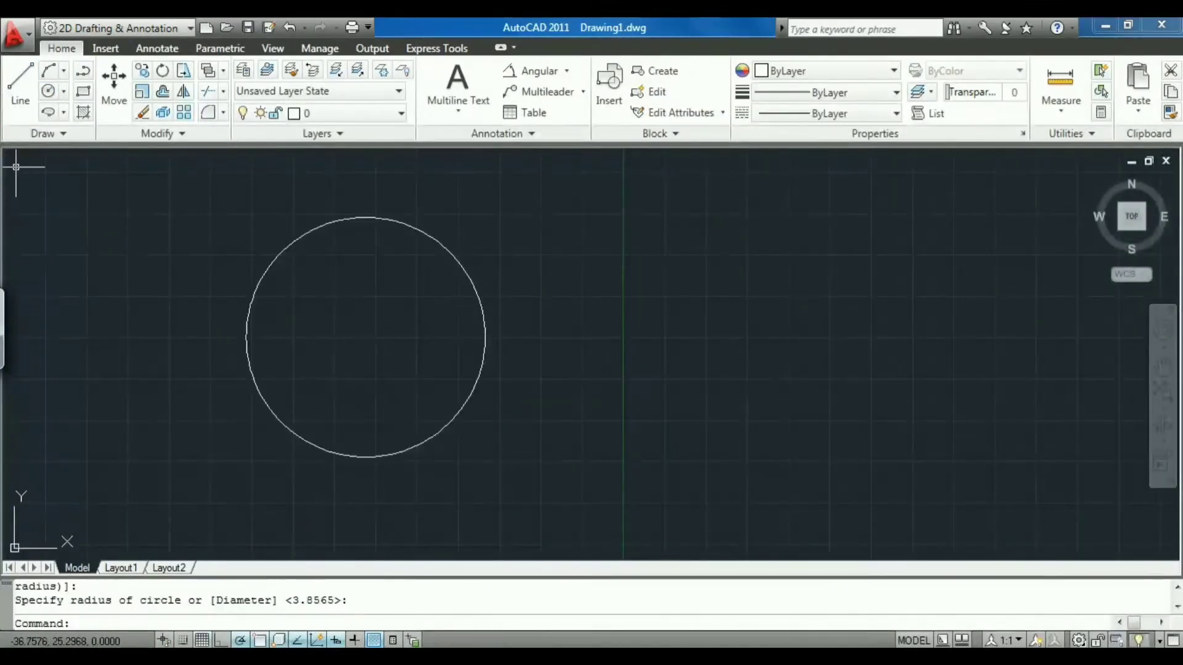
Step: Draw a rectangle whose lower-left part overlaps the upper-right part of the circle
click(83, 90)
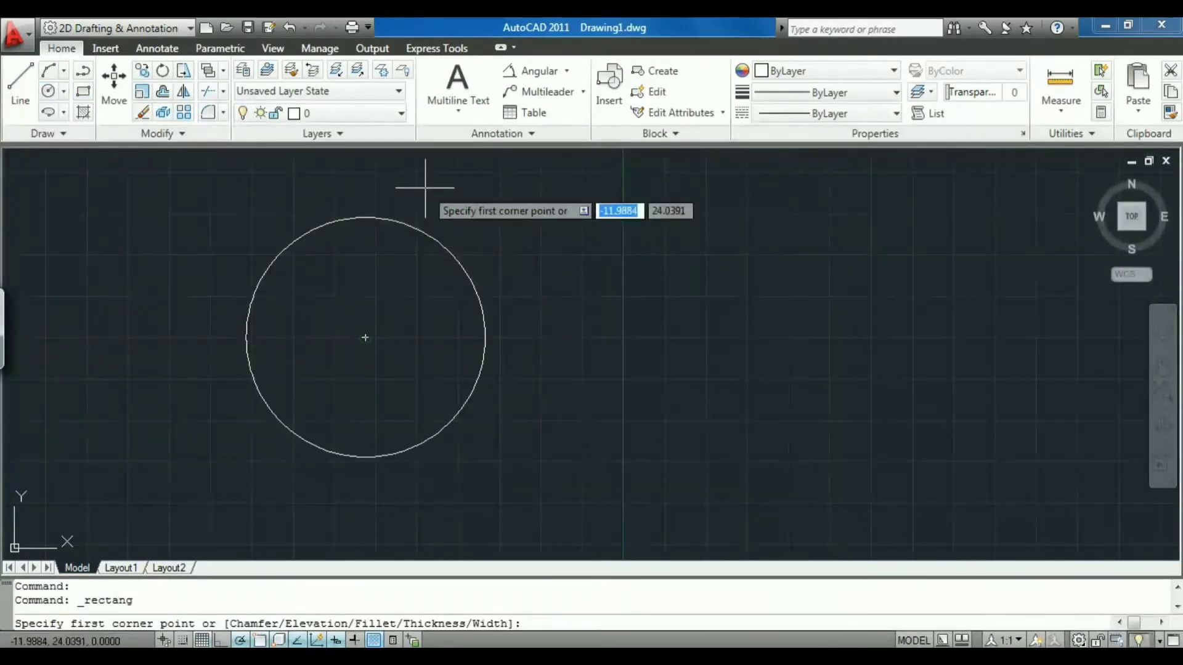
click(425, 188)
click(654, 348)
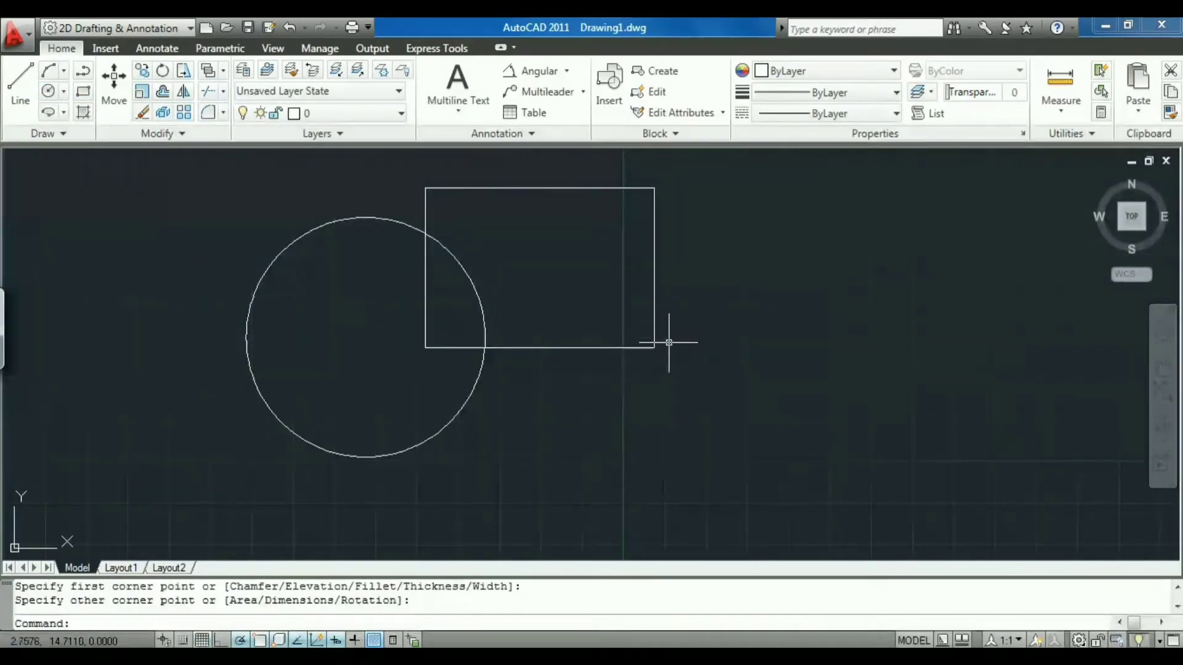
key(Escape)
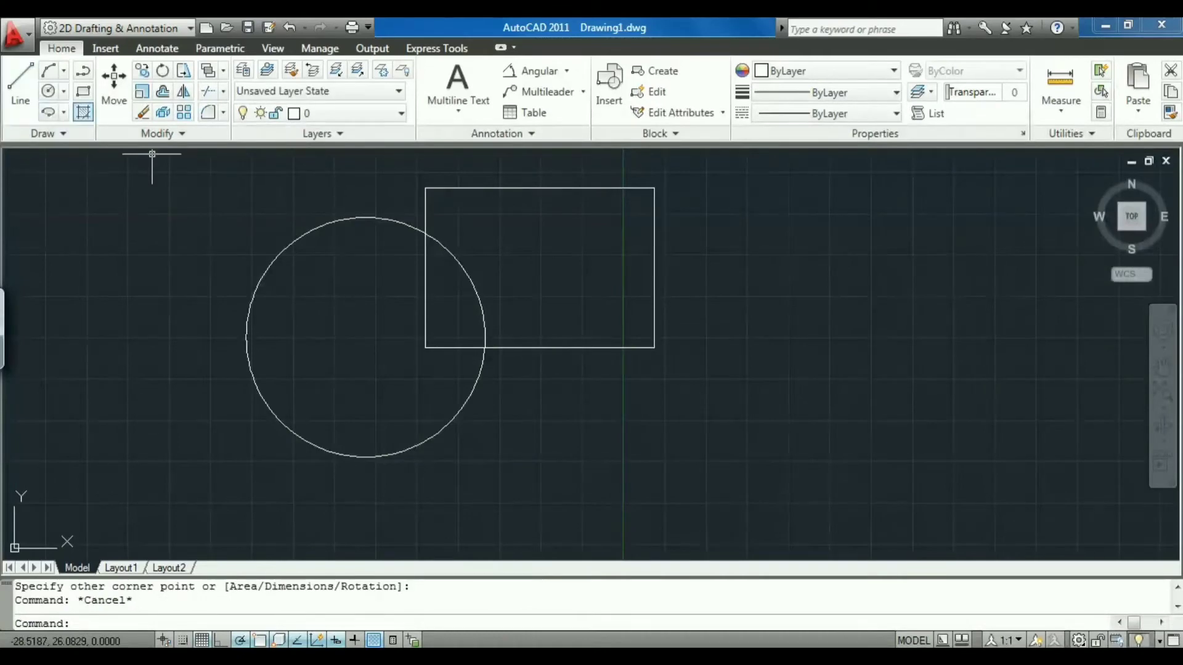
Step: Hatch the circle and rectangle areas outside their overlap with the AR-B88 pattern by picking internal points
click(84, 111)
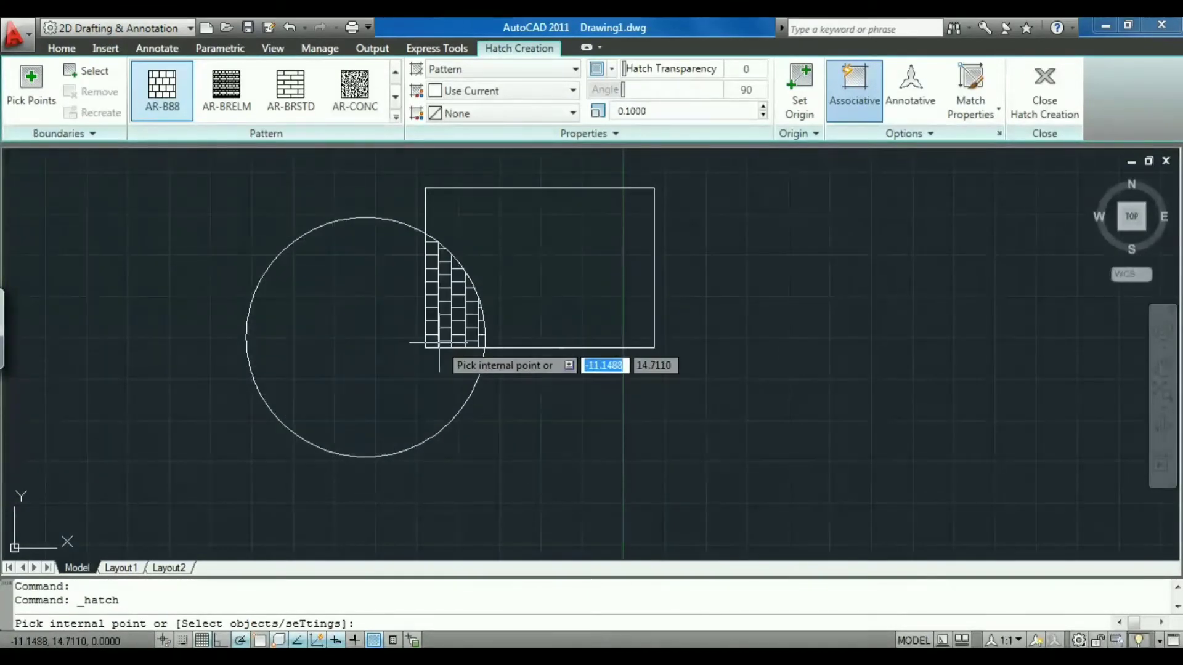
click(31, 83)
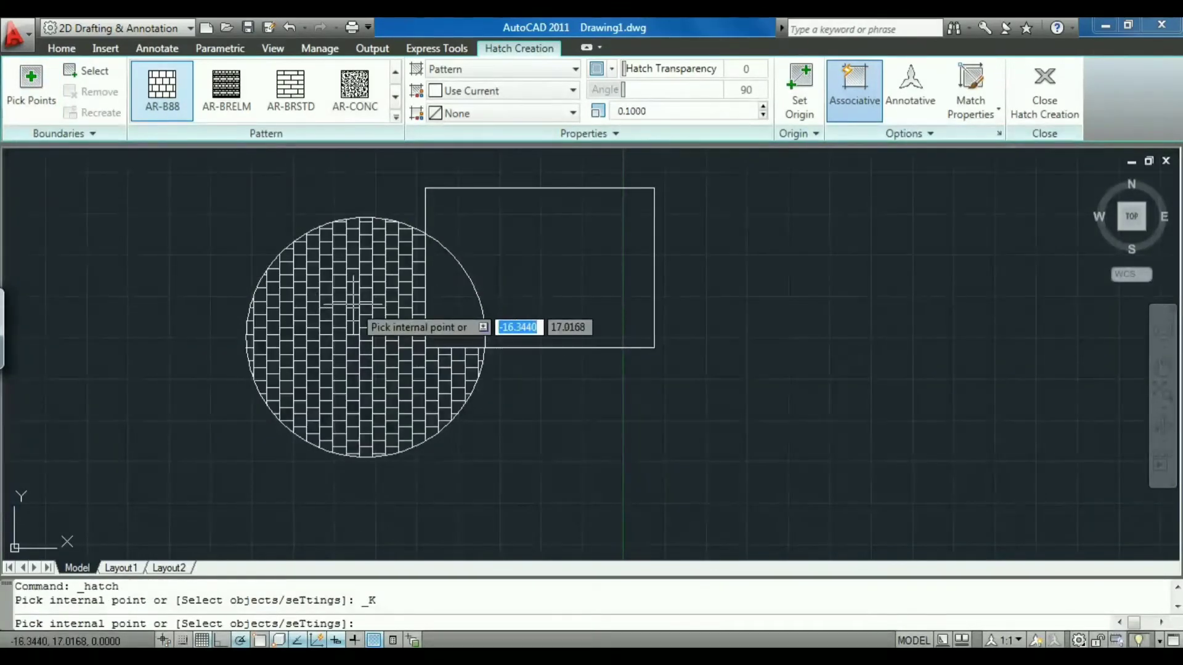
click(346, 337)
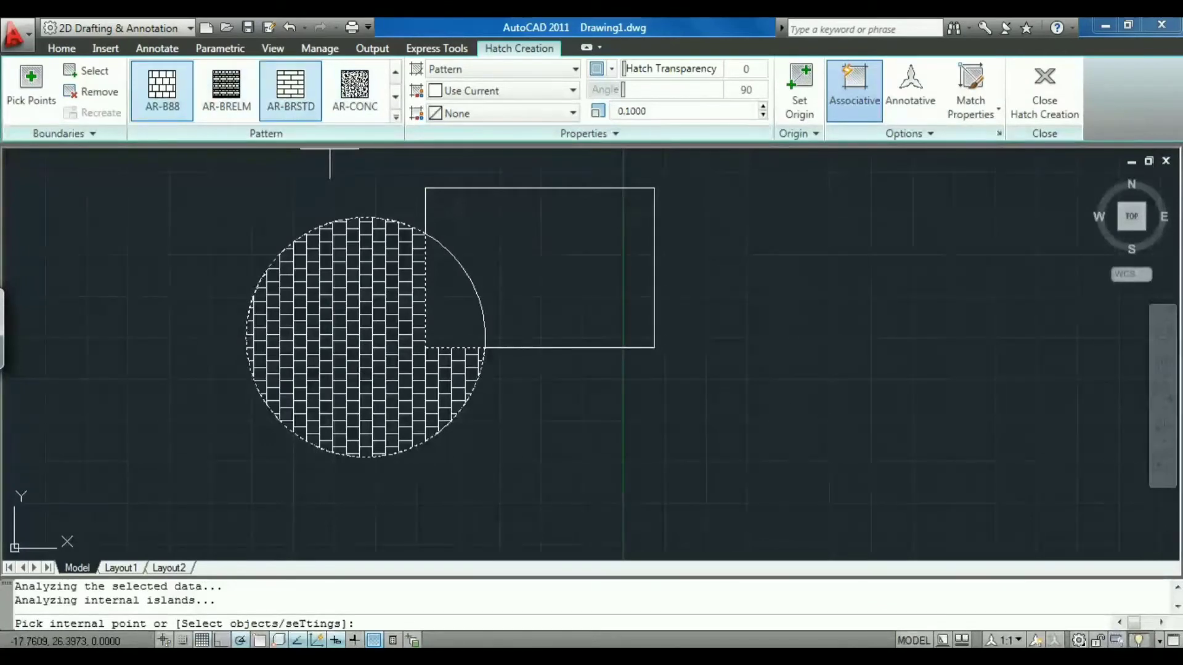
click(506, 215)
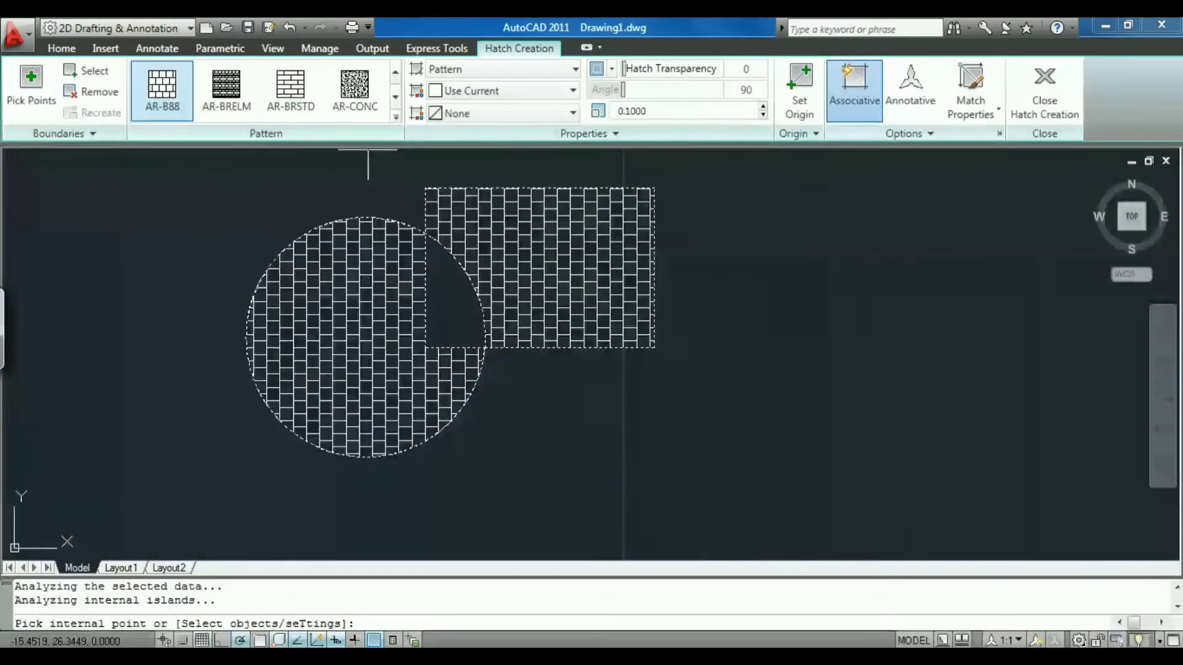
Step: Choose the AR-HBONE hatch pattern and select the rectangle and the circle as hatch boundary objects
click(394, 96)
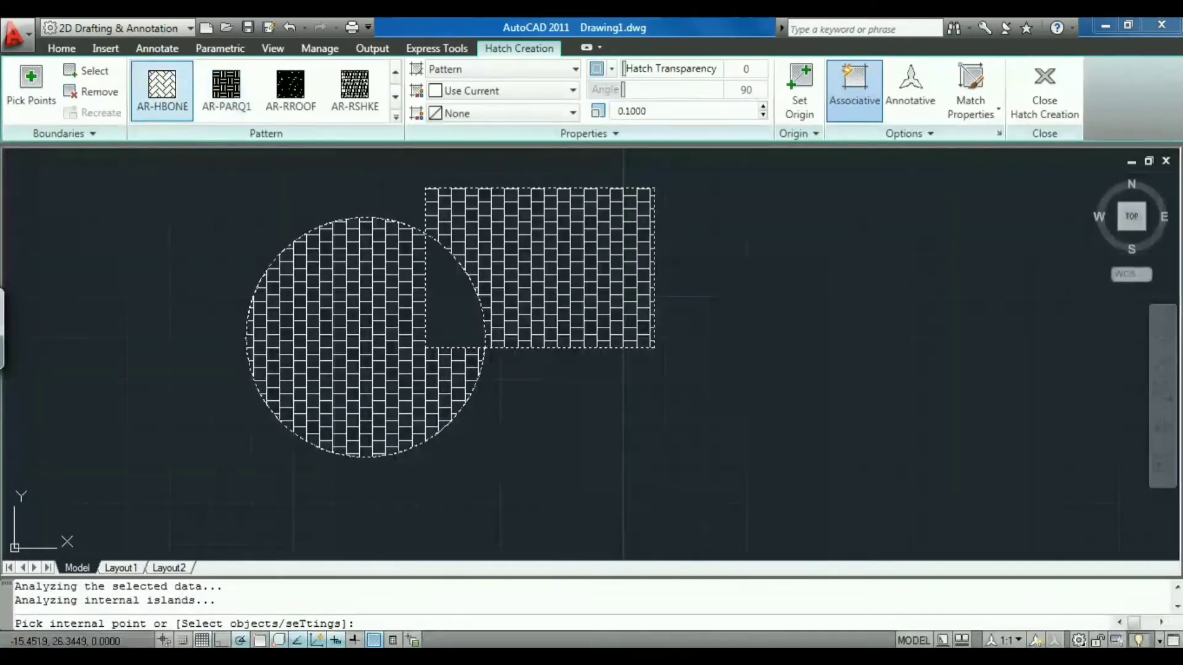
click(162, 89)
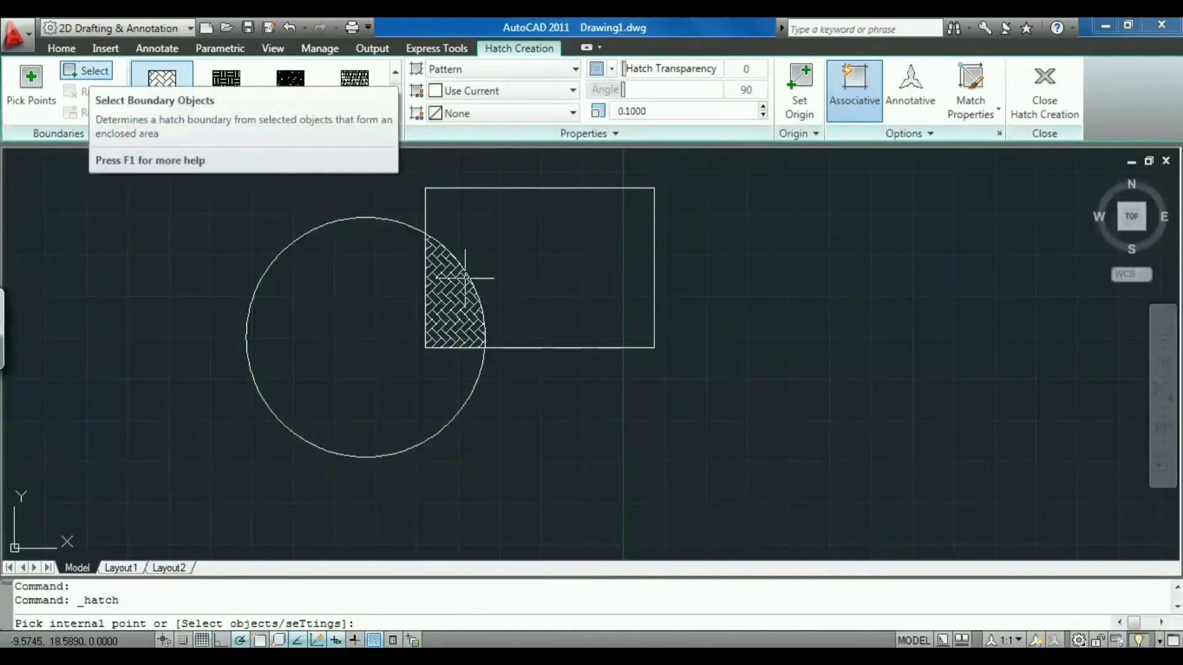
click(87, 70)
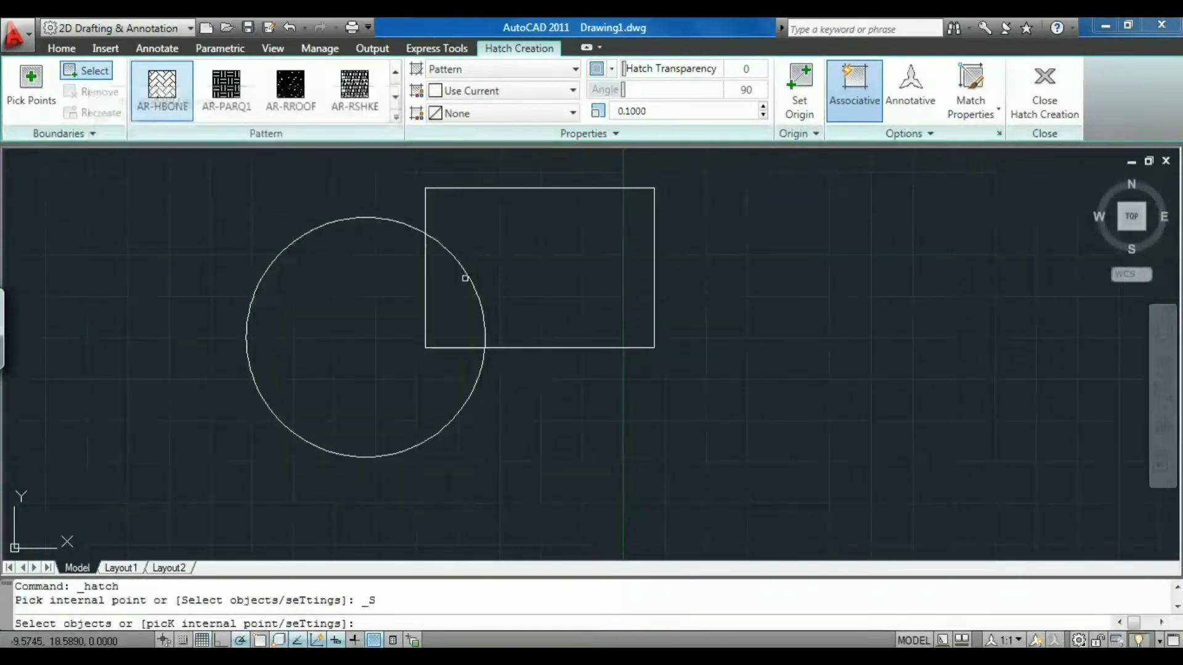
click(544, 191)
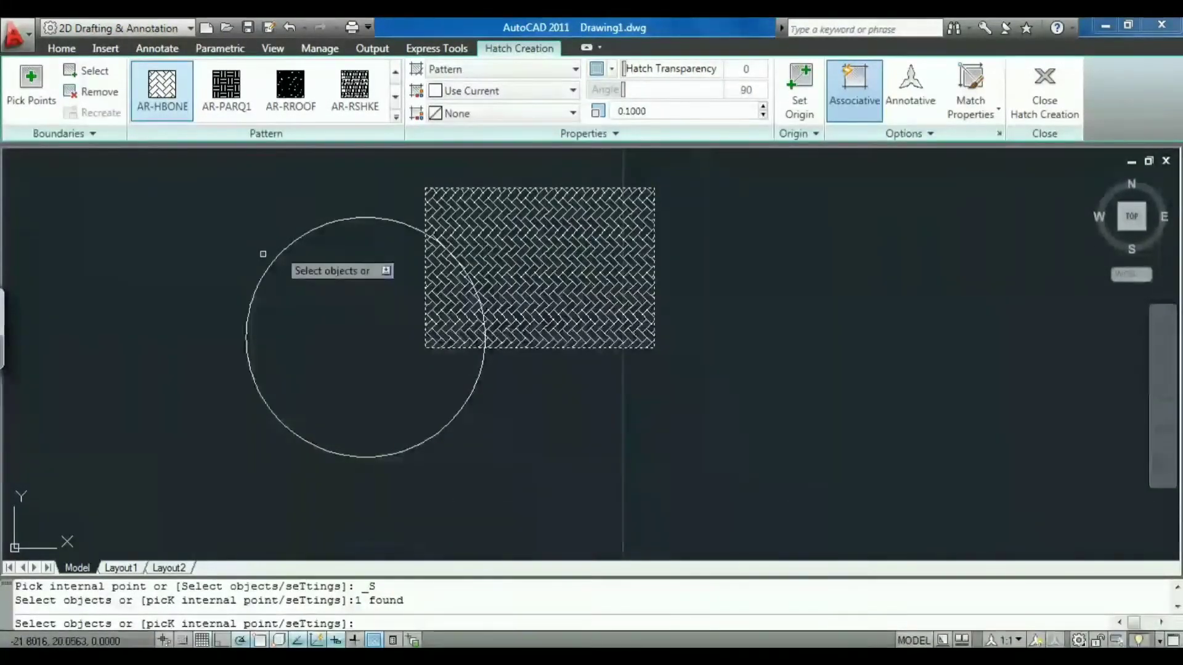
click(323, 224)
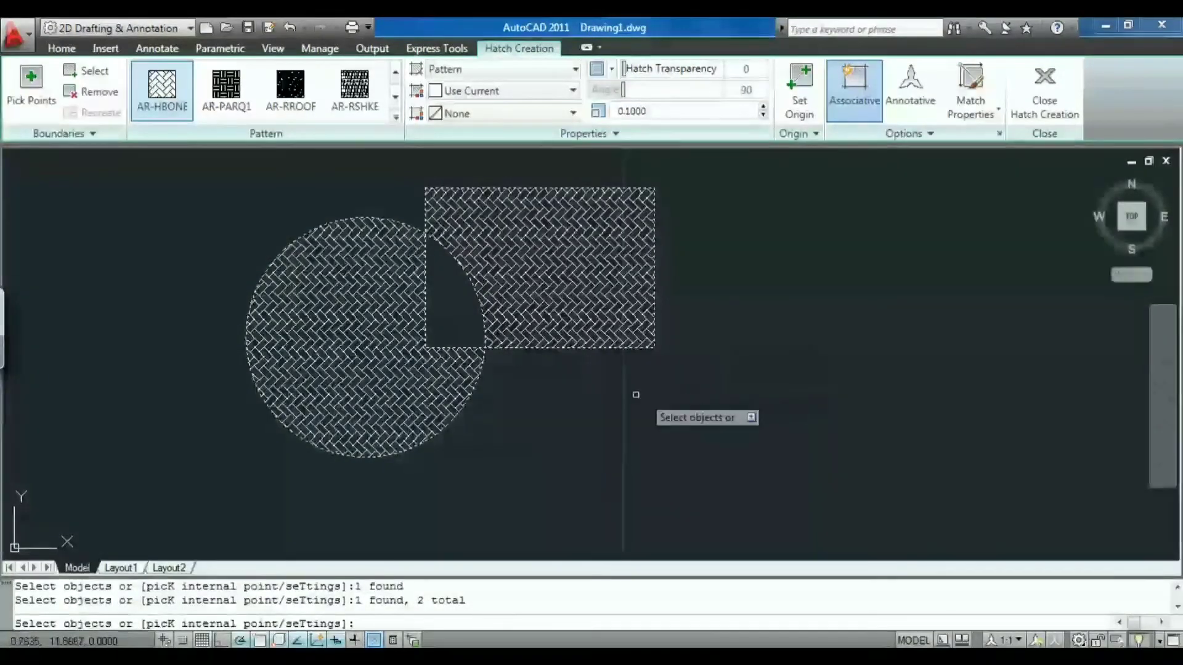
Step: Undo both hatch boundary selections and try to remove the circle as a boundary
key(ctrl+z)
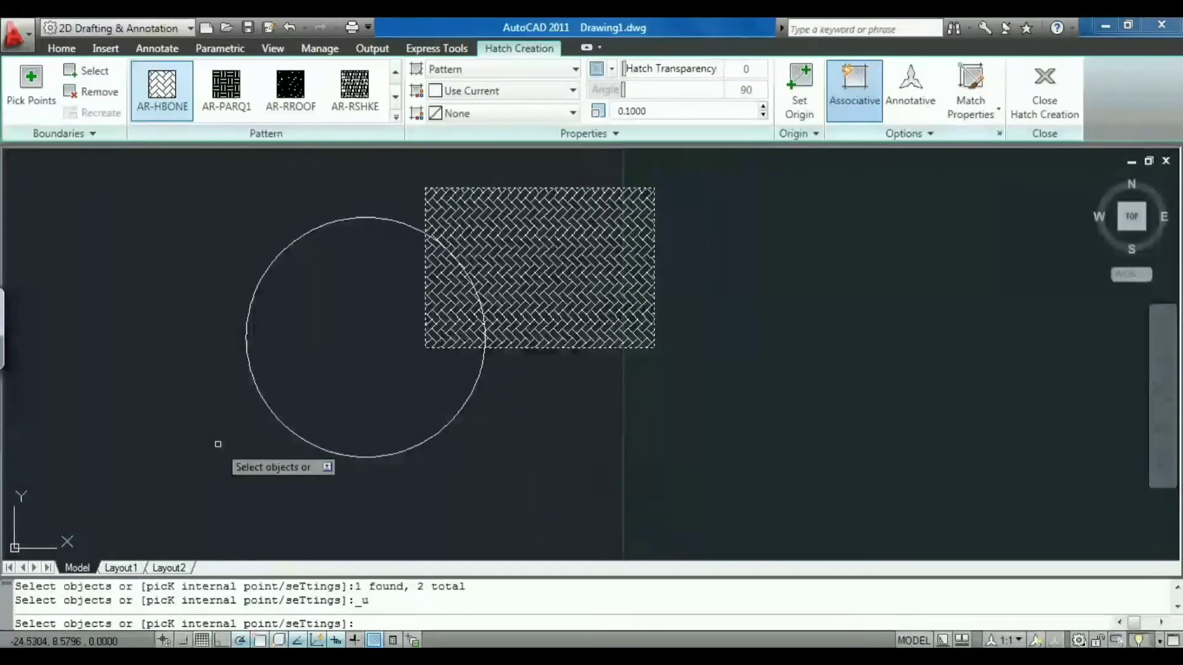
key(ctrl+z)
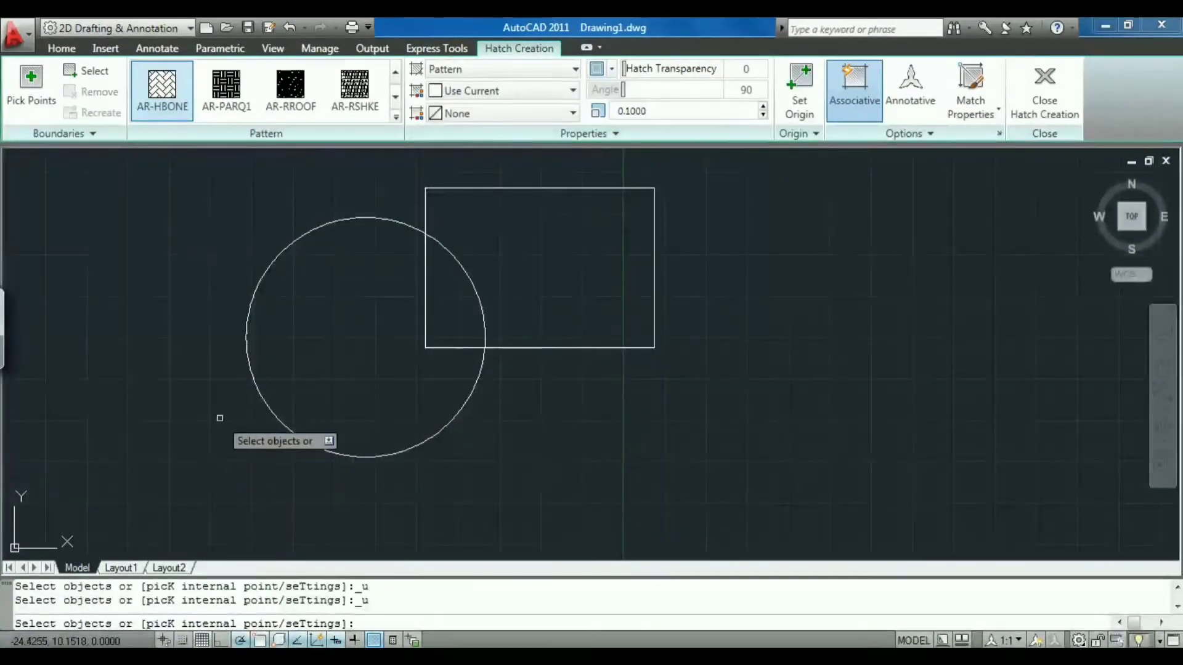
click(271, 269)
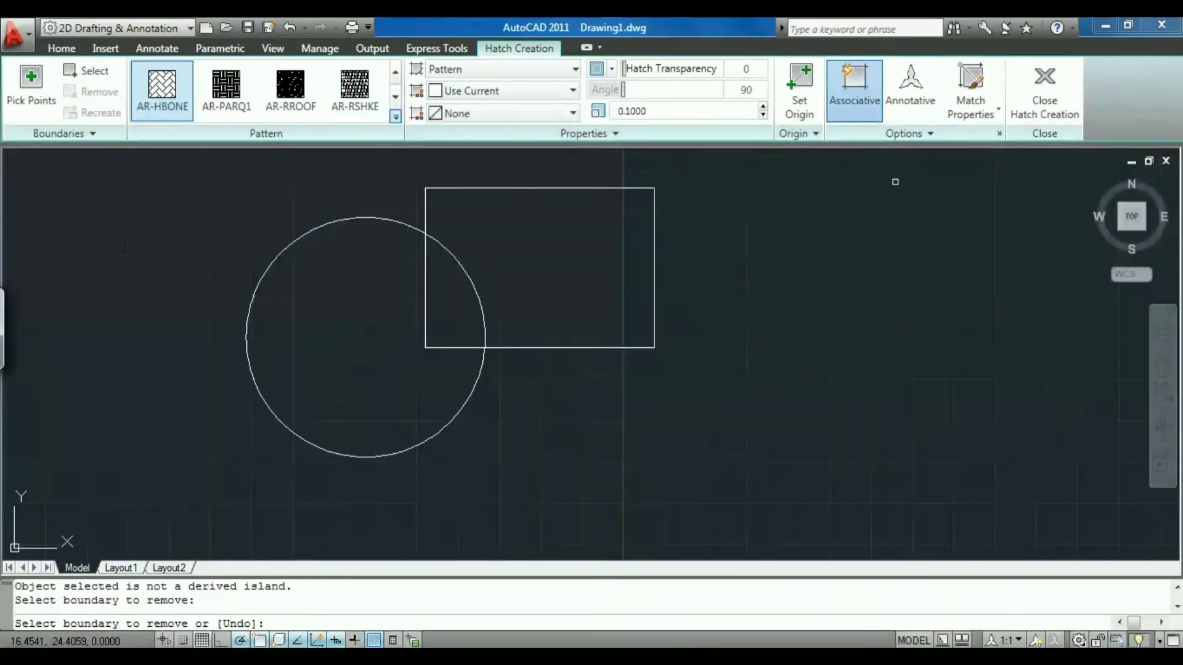
Step: Set the hatch type to Solid
click(502, 69)
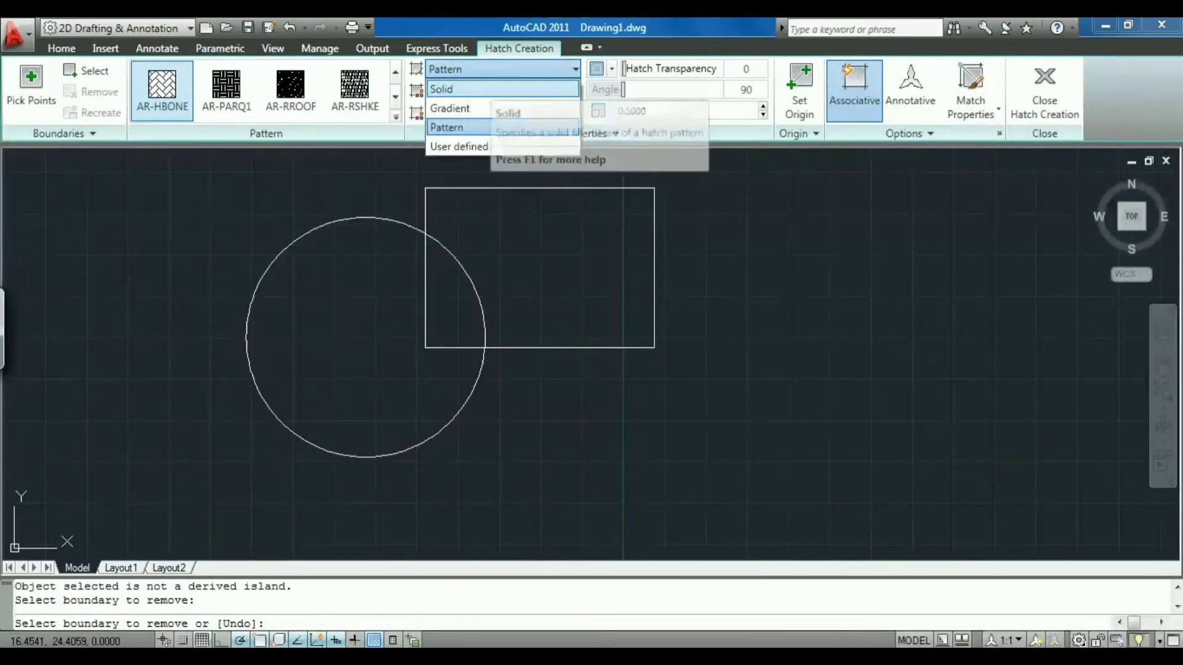
click(469, 89)
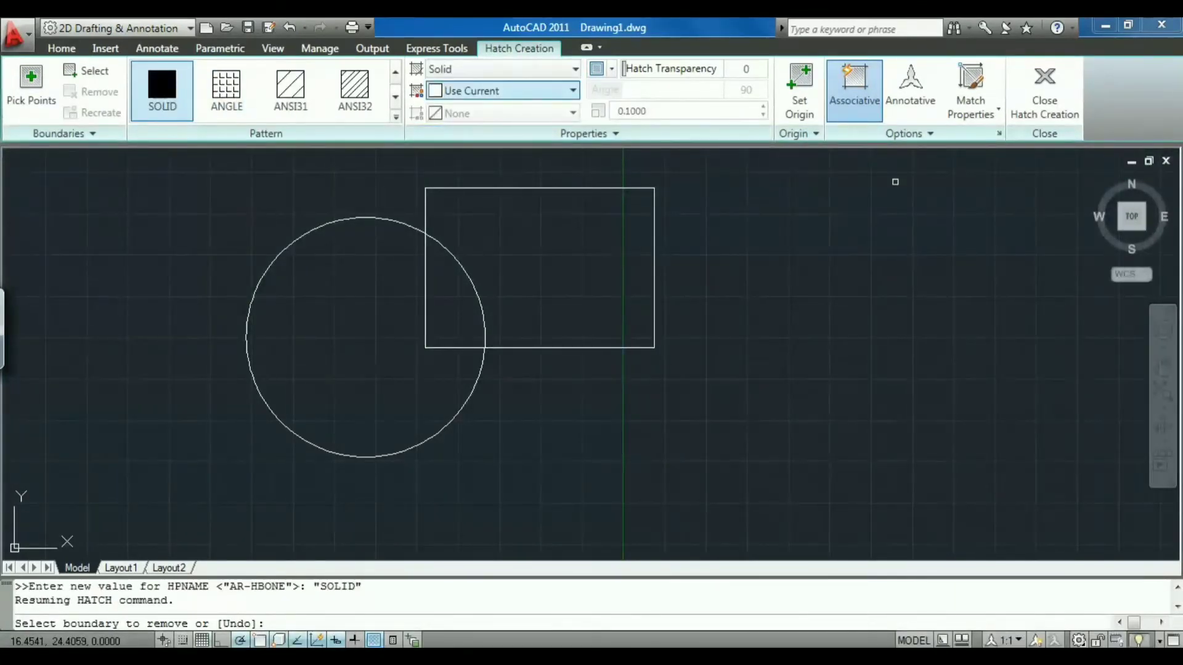
Step: Set the solid hatch colour to Red and select the large circle as the hatch boundary object
click(502, 91)
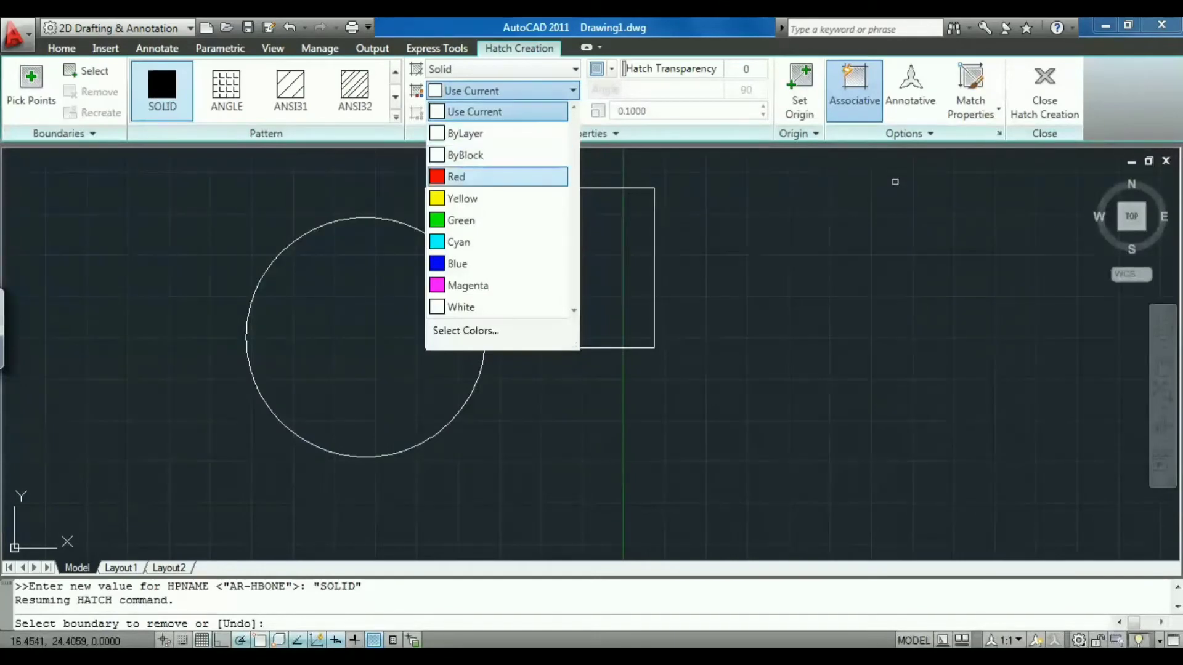
click(456, 177)
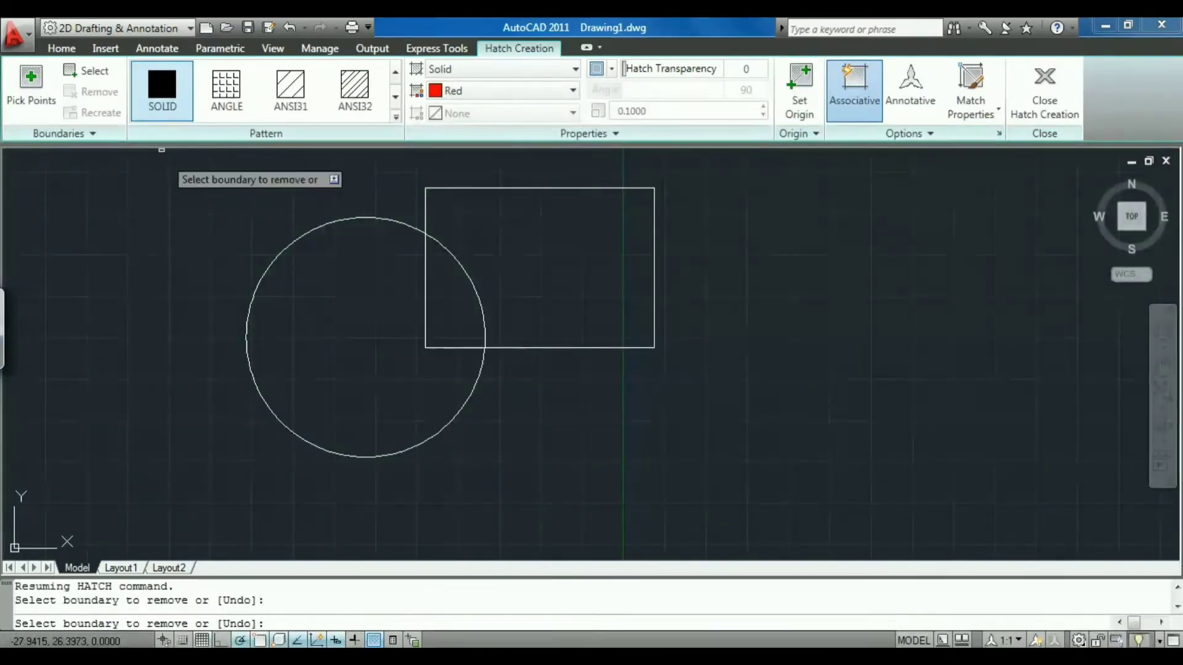
click(87, 71)
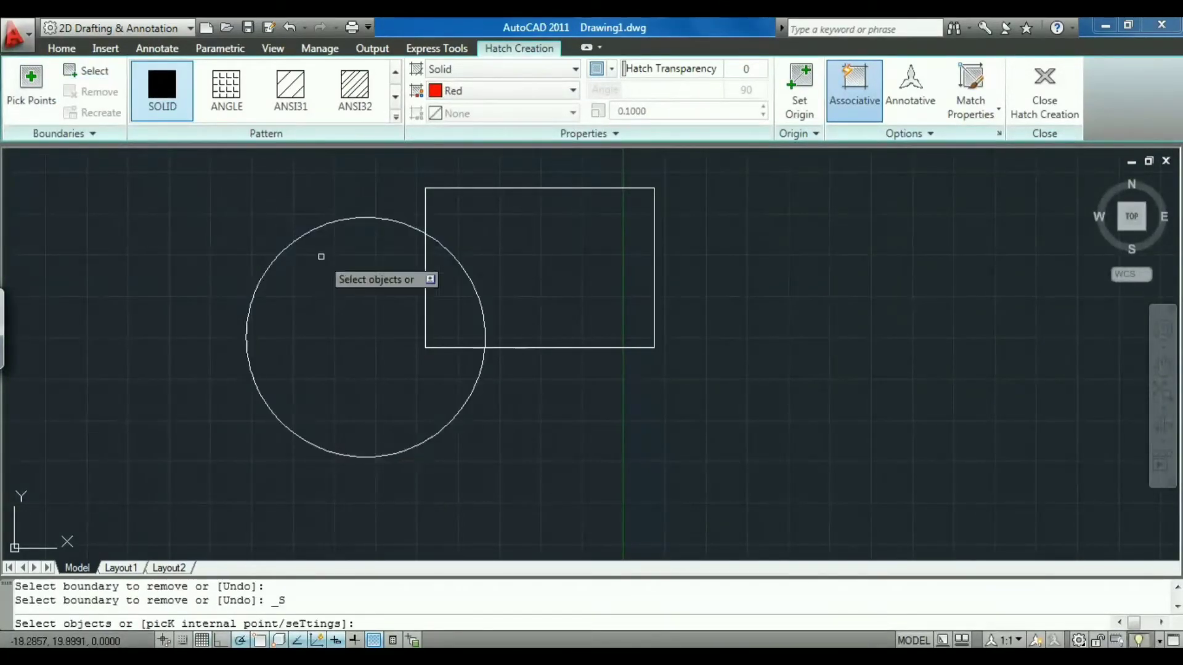
click(319, 228)
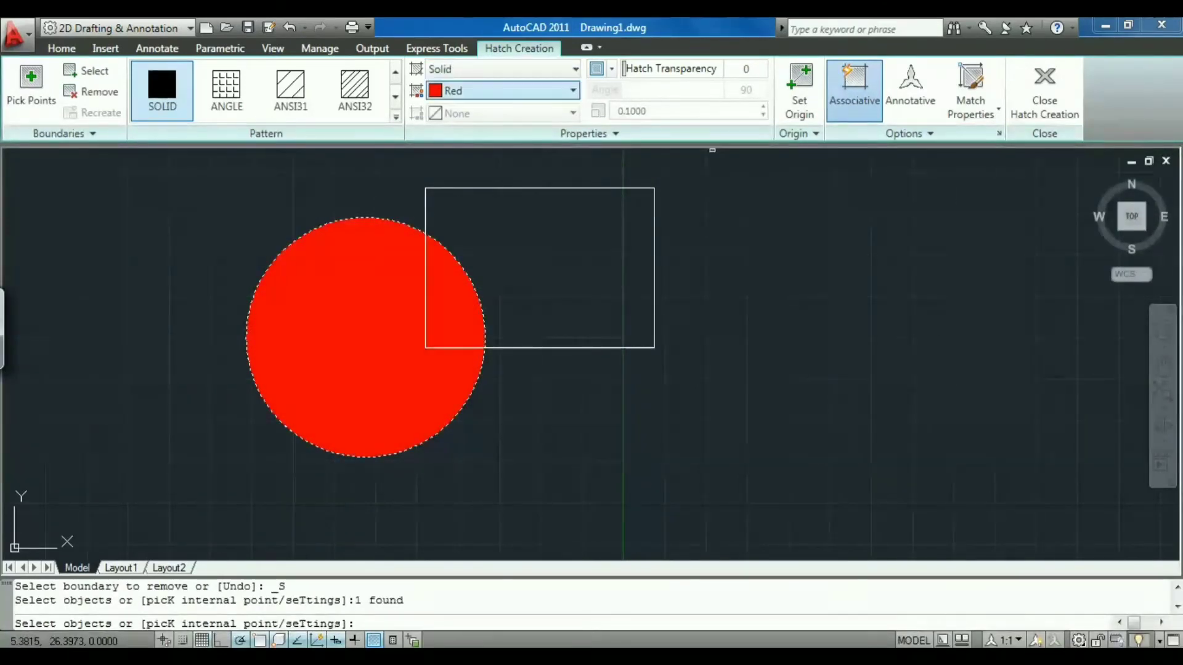
Step: Switch the circle's hatch type to Pattern with AR-HBONE and give it a Green background colour
click(499, 69)
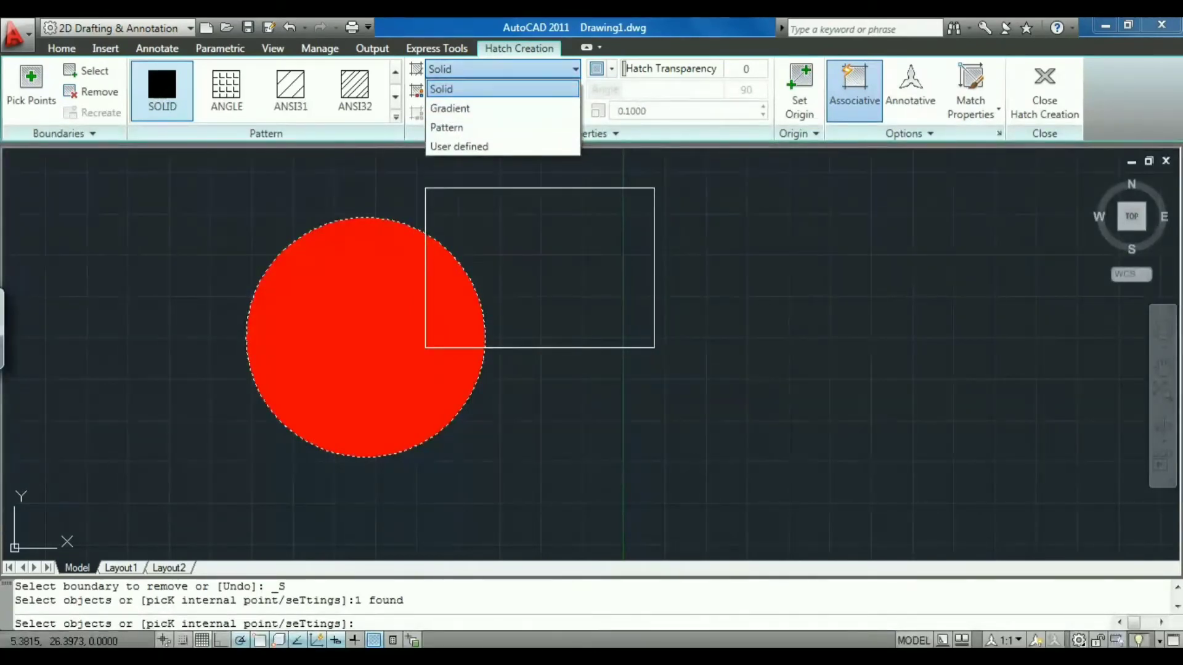
click(459, 127)
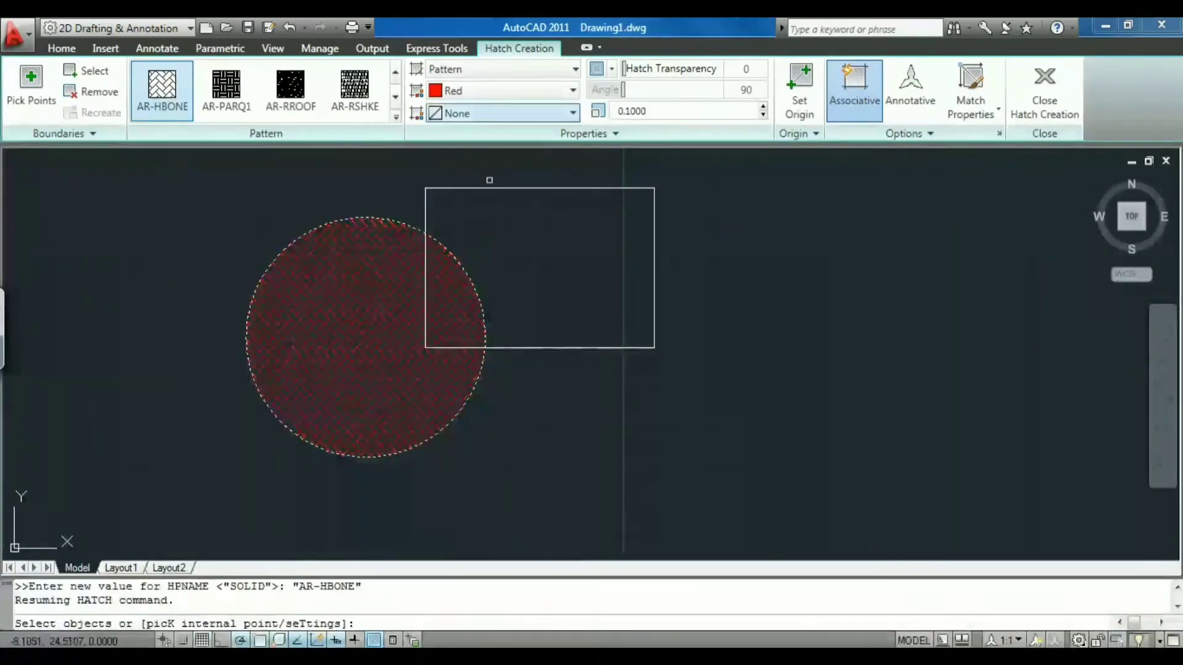
click(502, 113)
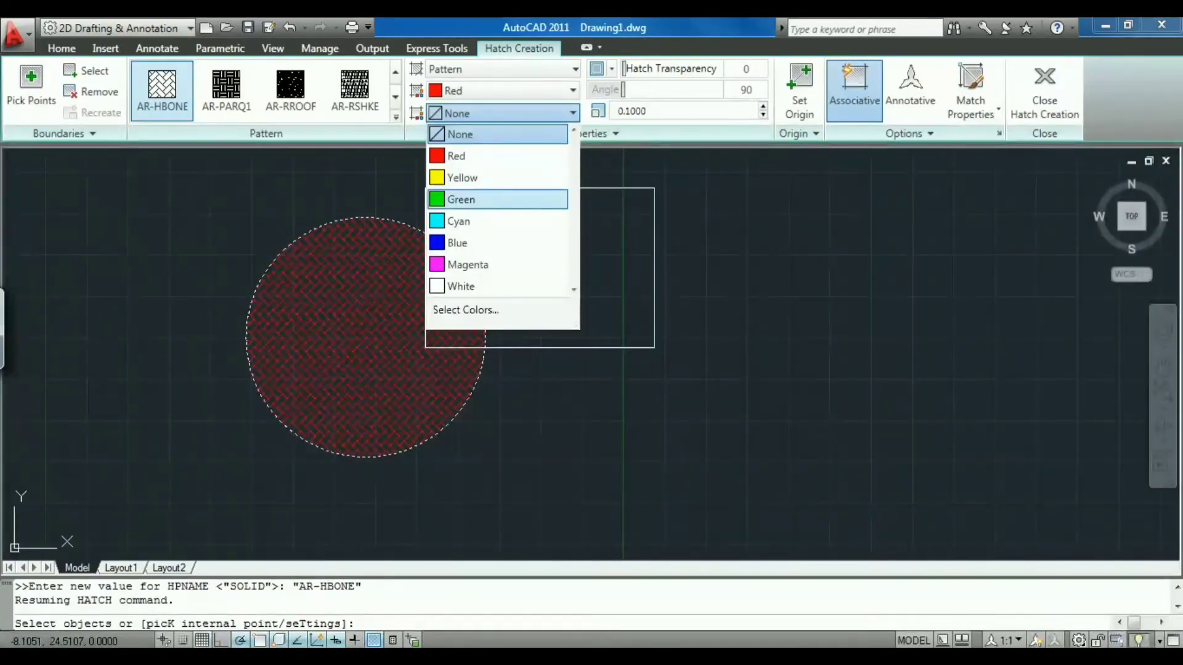
click(468, 199)
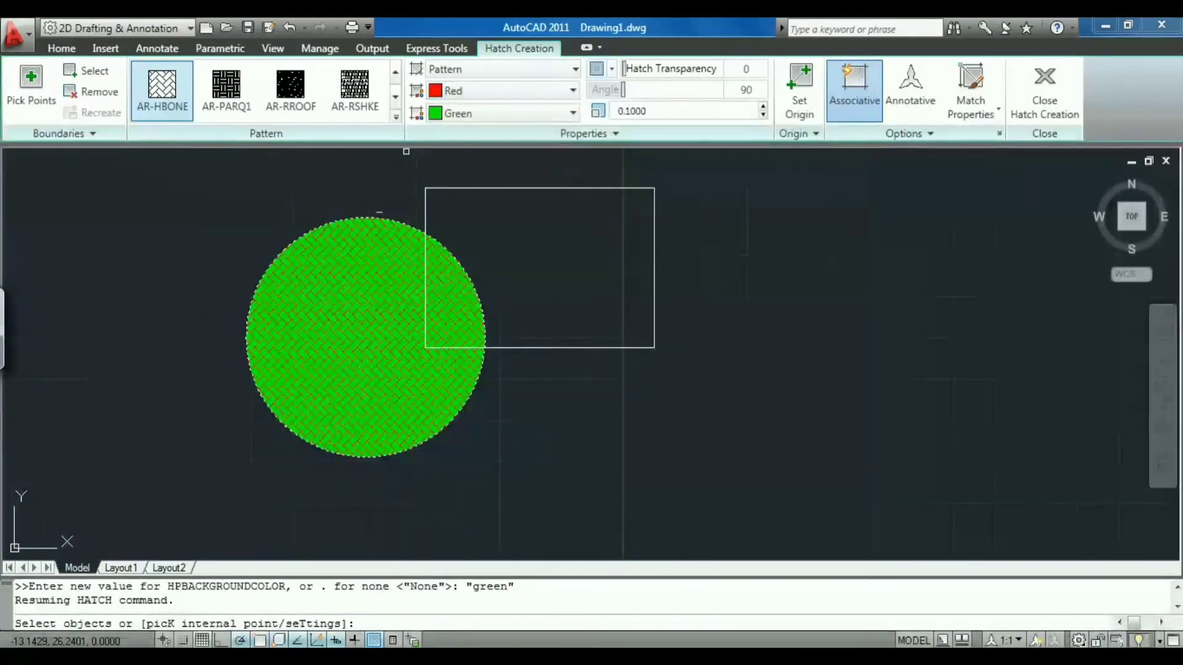
click(564, 91)
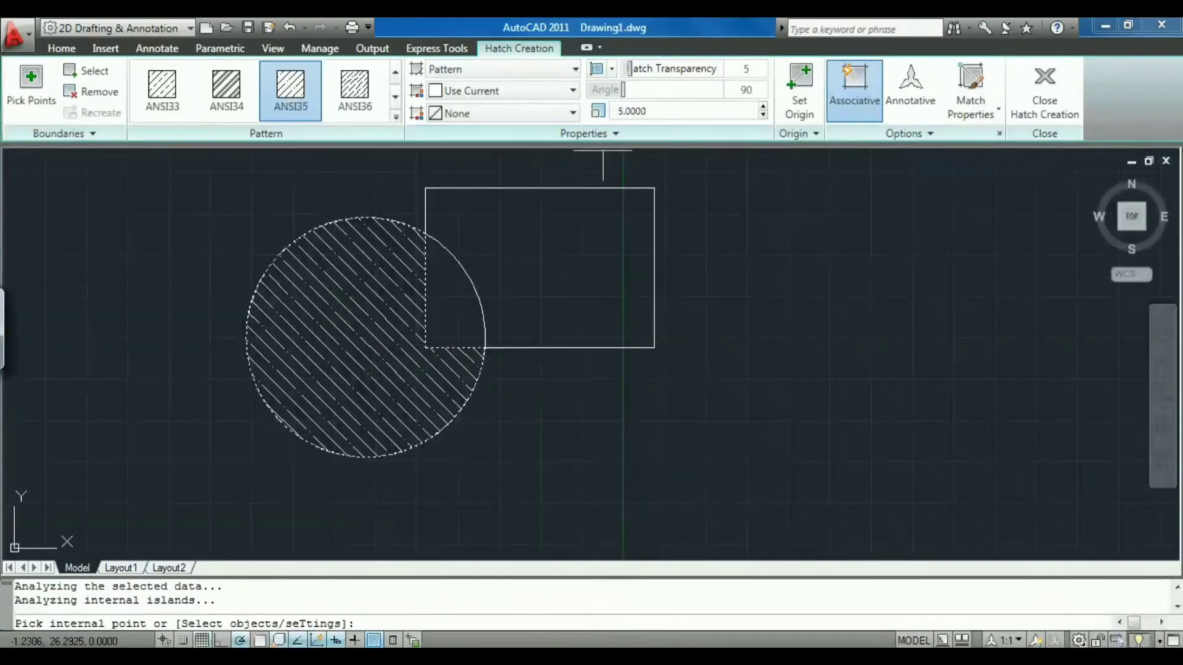
Step: Try transparency values of 10 and 90 on the large circle's ANSI35 hatch
click(746, 69)
text(10)
key(Return)
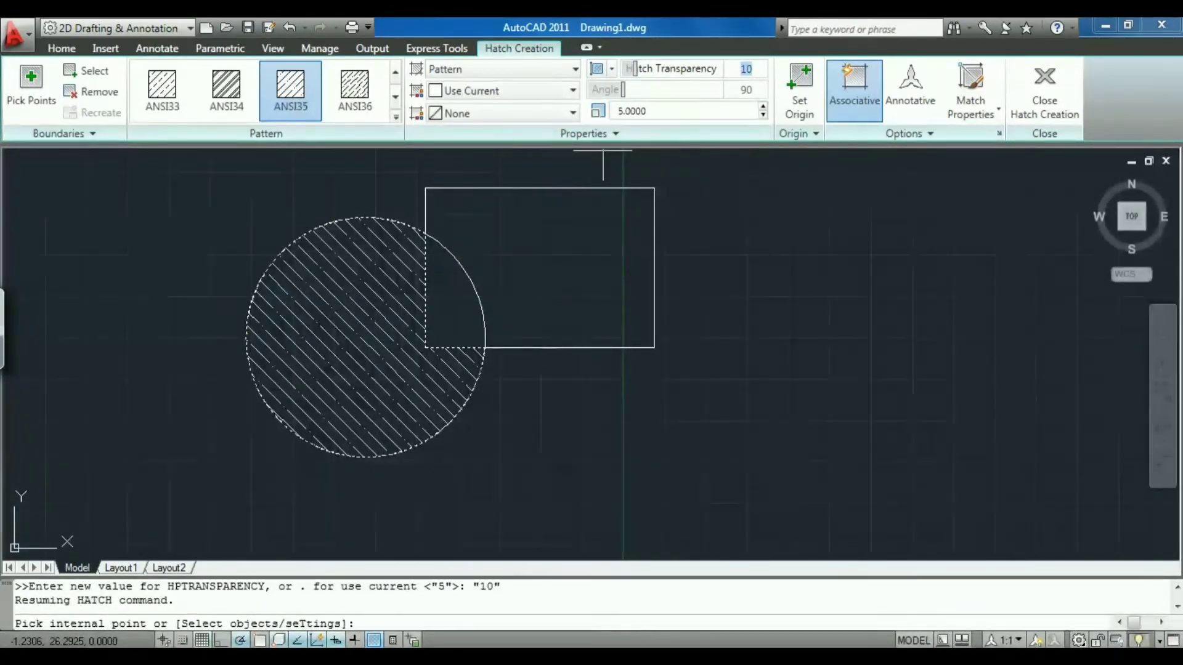
key(Return)
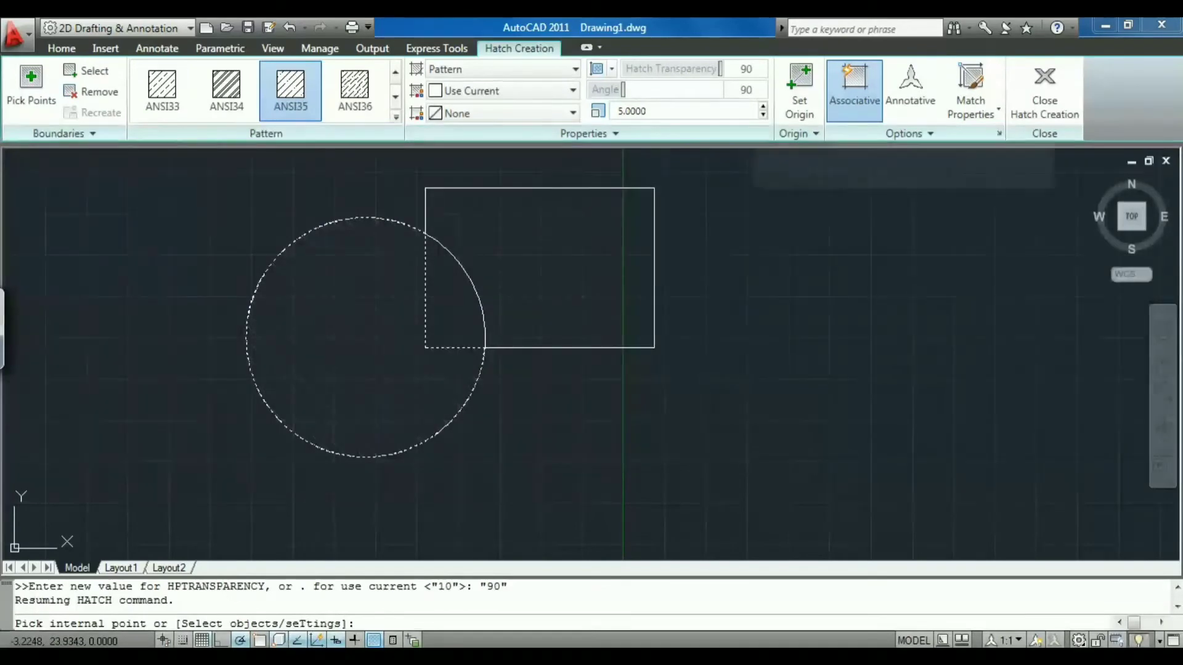
Step: Reset the ANSI35 hatch's transparency to 0 and change its angle to 0 and back to 90
click(746, 90)
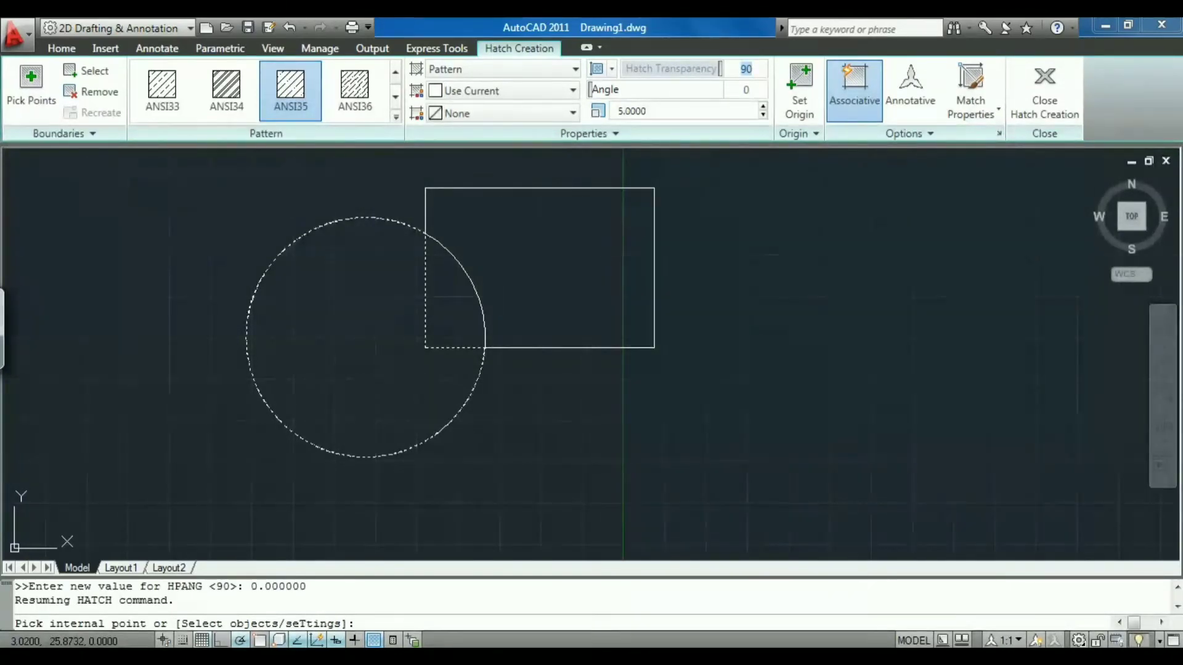
text(0)
key(Return)
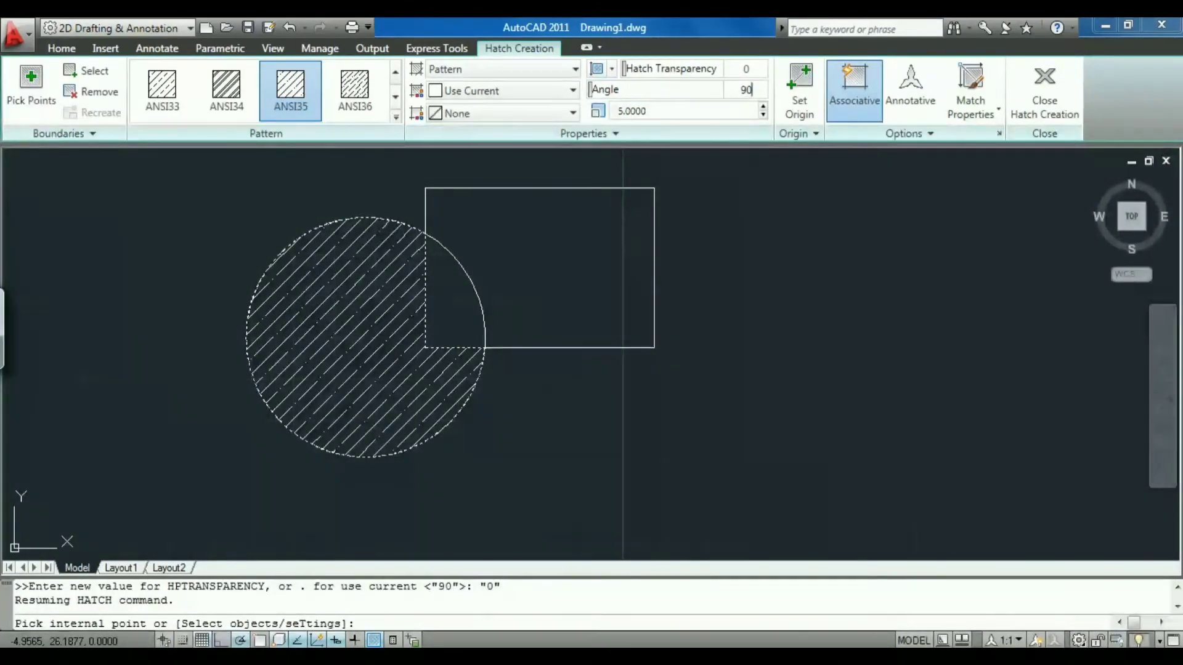
text(90)
key(Return)
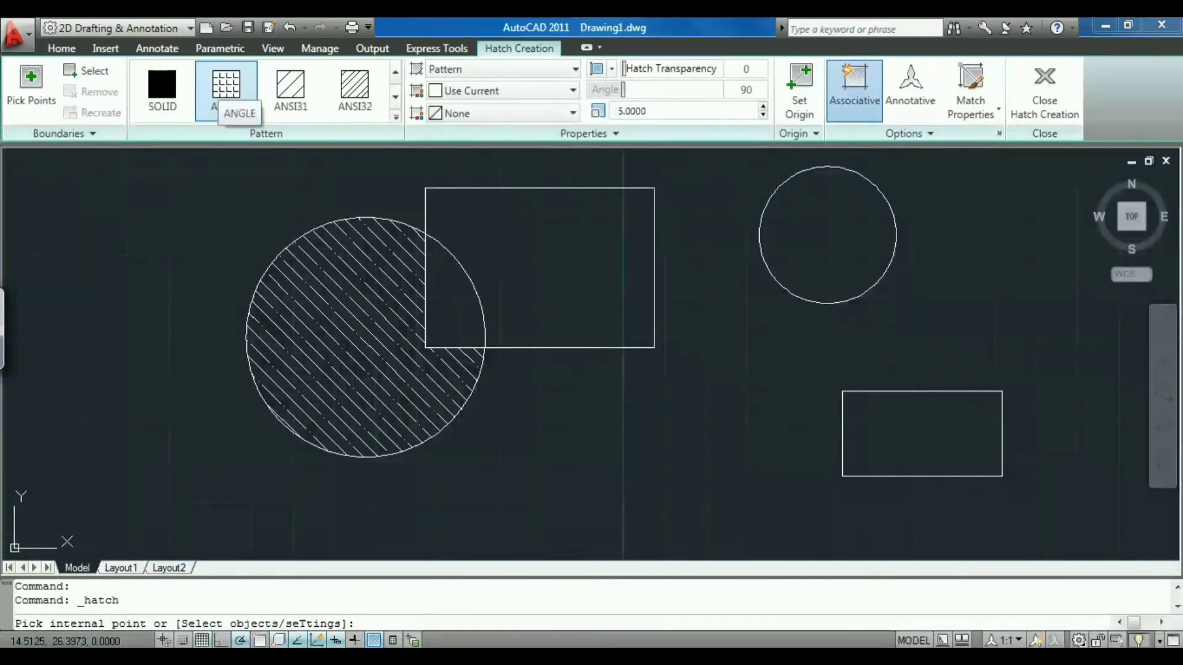
Step: Hatch the separate small circle with the ANGLE pattern in Red, keeping the hatch associative
click(225, 89)
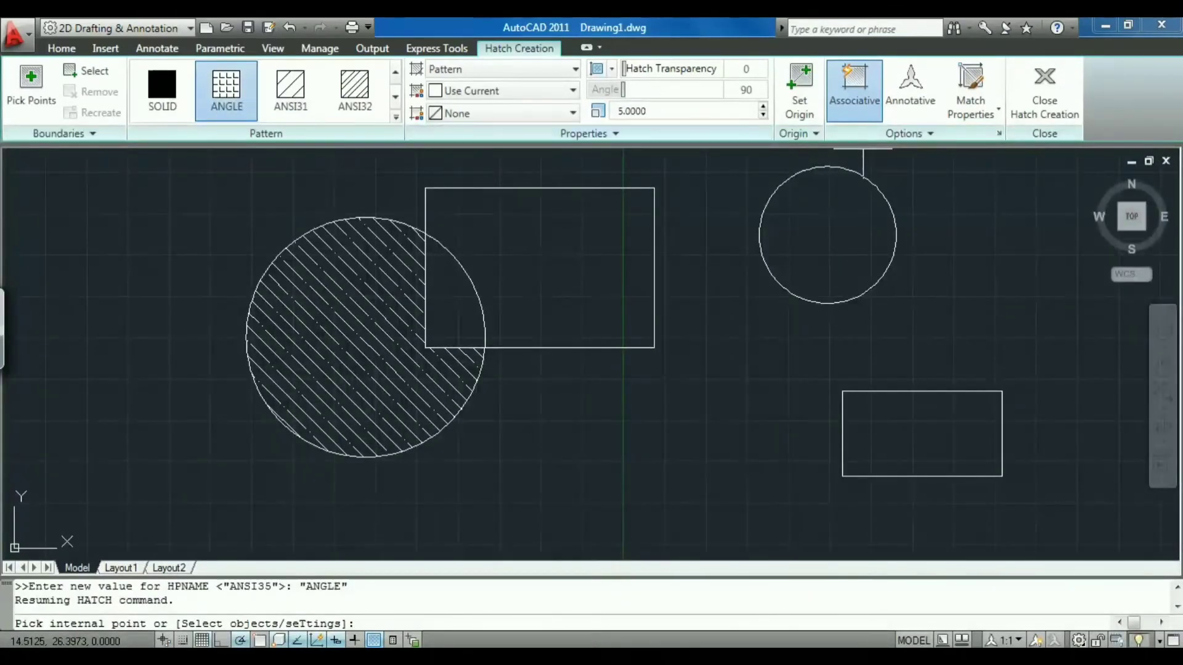
click(804, 248)
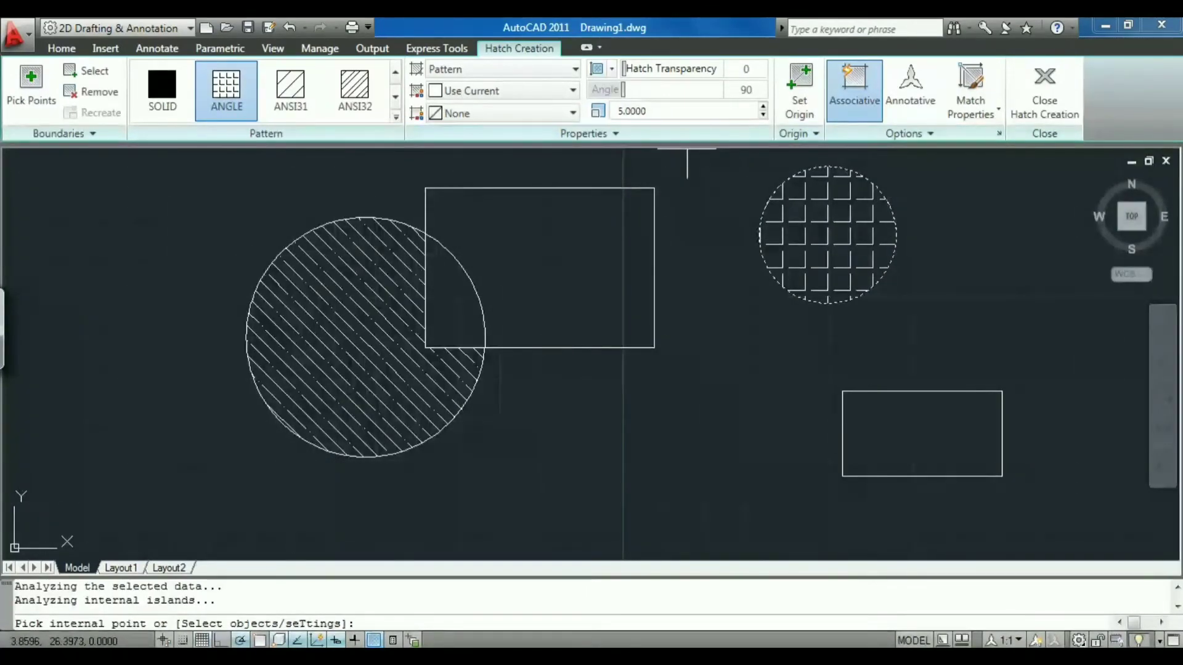
click(517, 90)
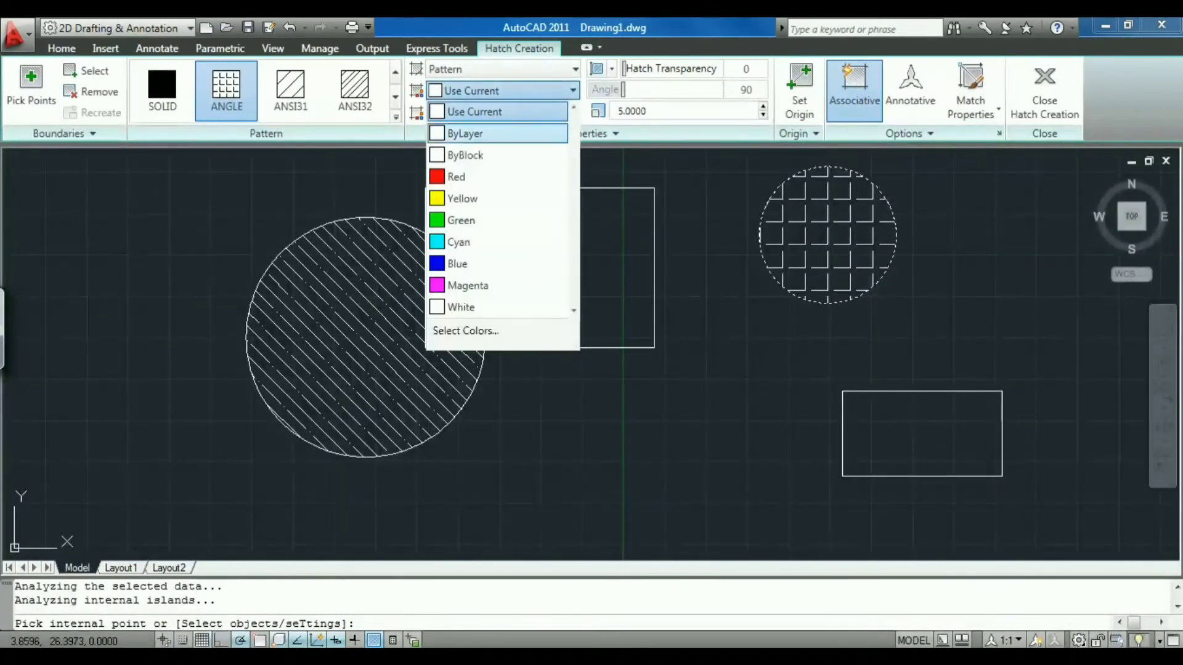
click(456, 176)
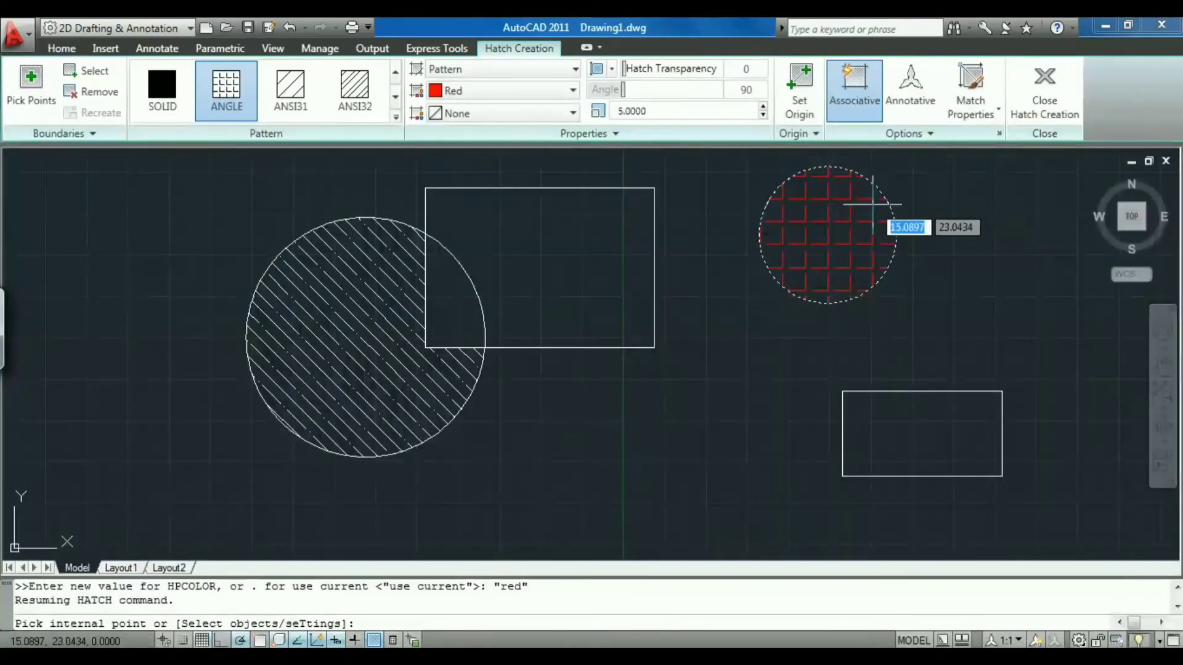
click(854, 86)
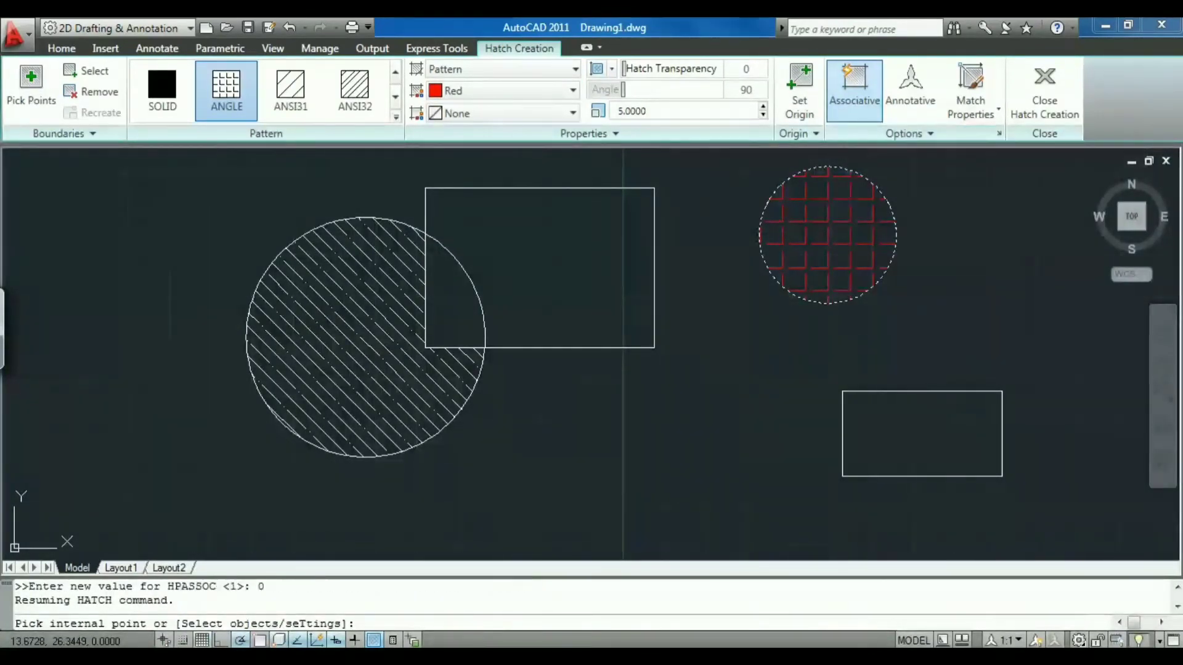
click(854, 86)
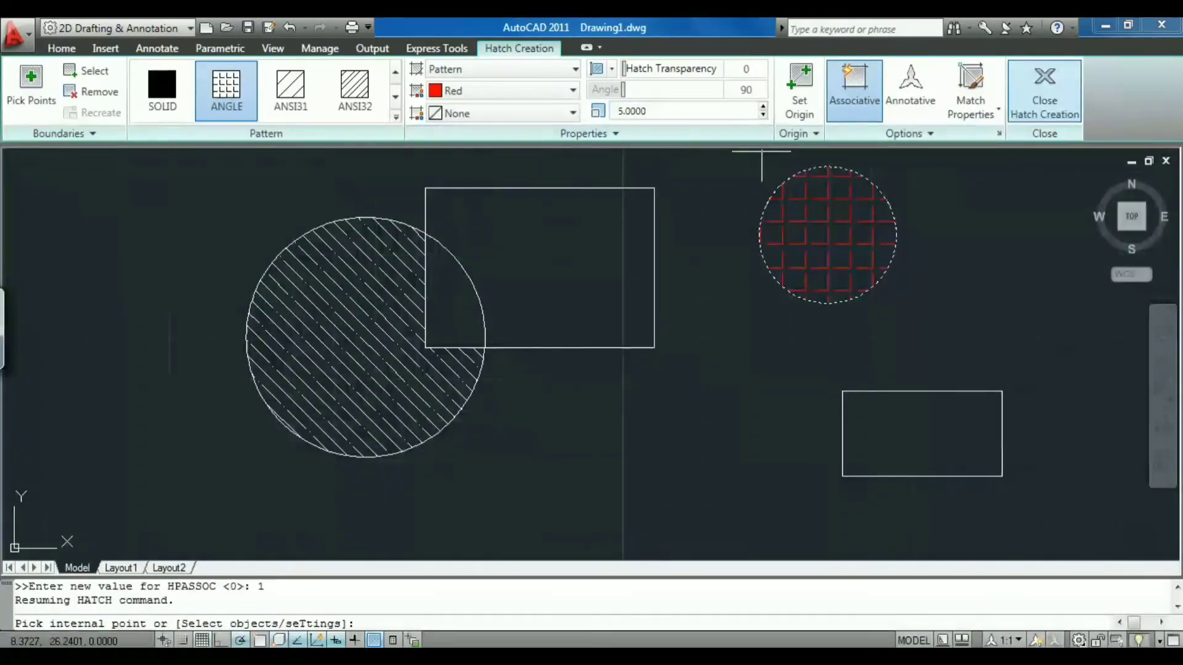
click(1044, 93)
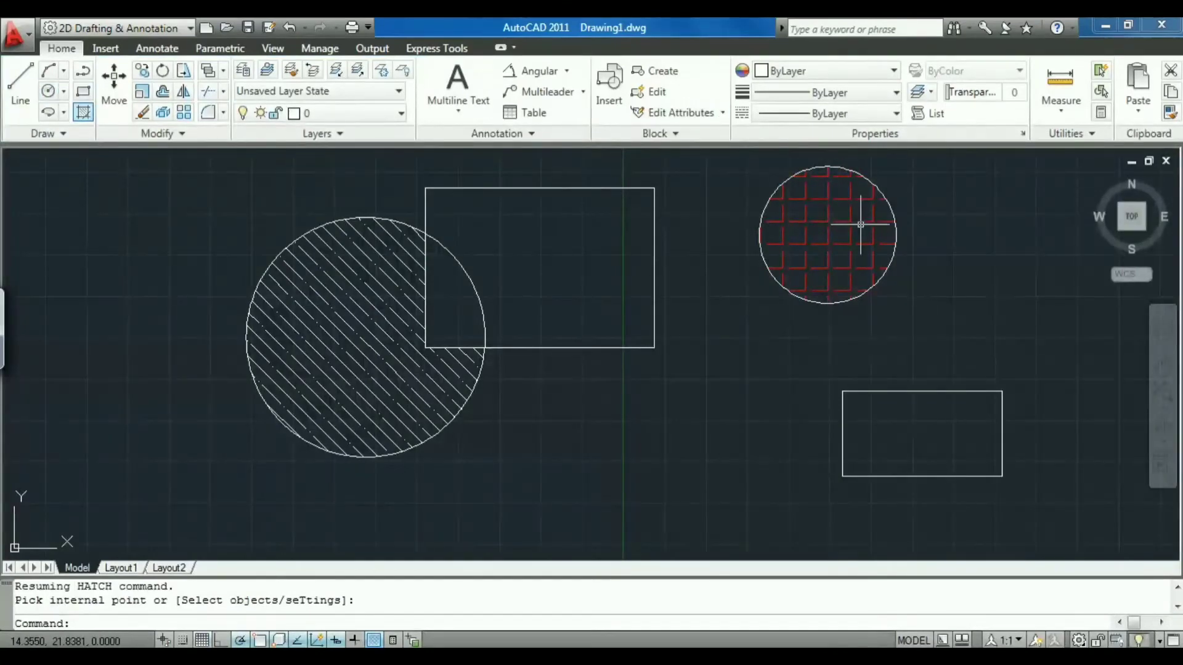
Step: Hatch the separate small rectangle with a non-associative ANGLE pattern in Yellow
key(Return)
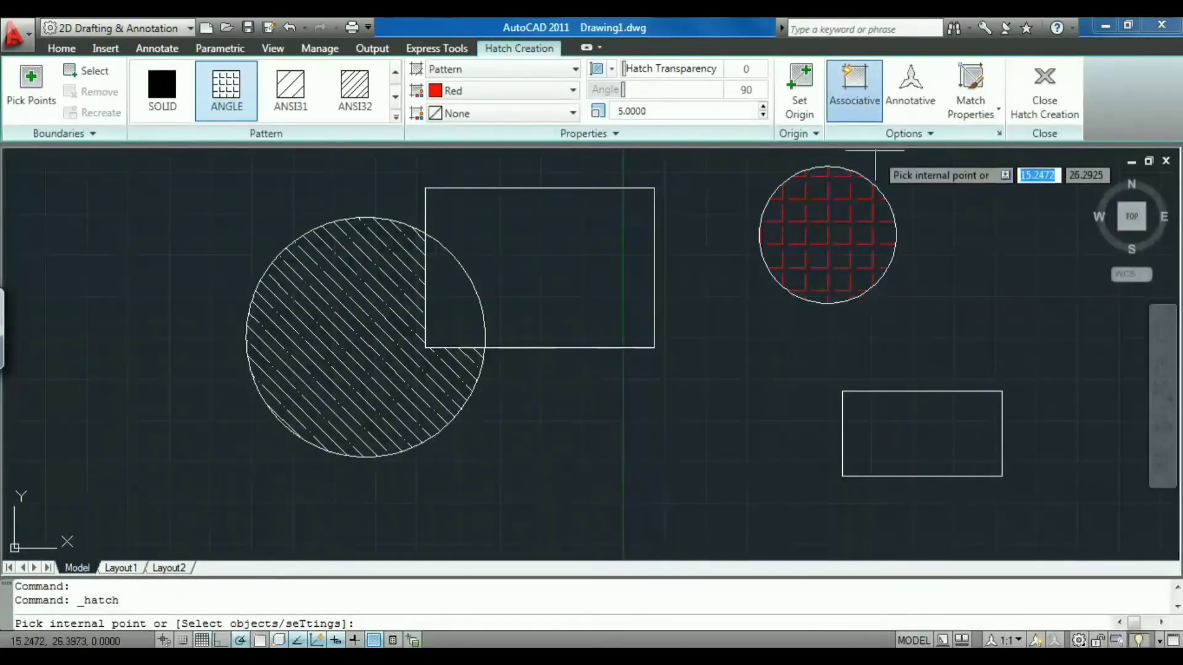
click(854, 87)
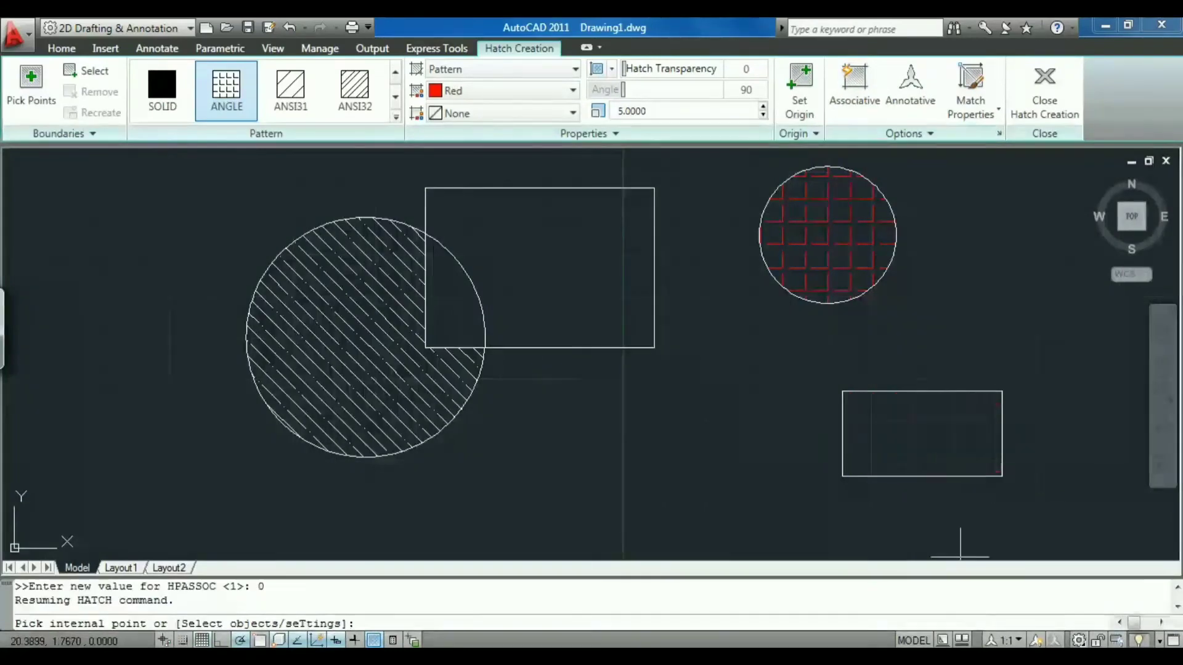
click(918, 459)
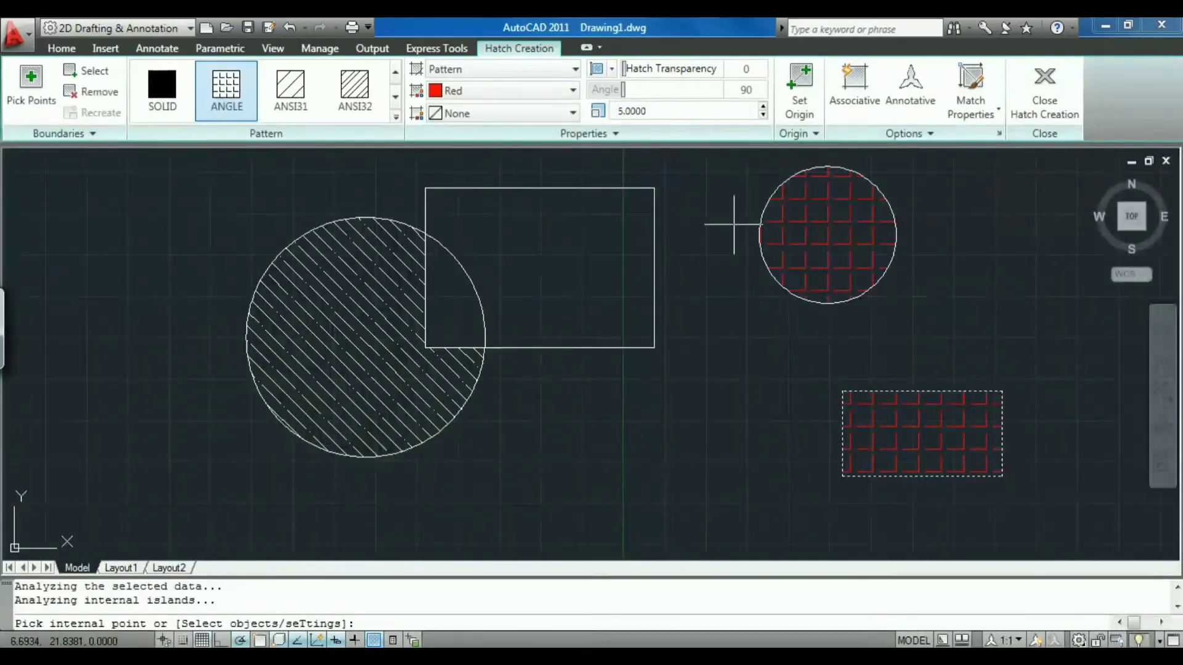
click(502, 91)
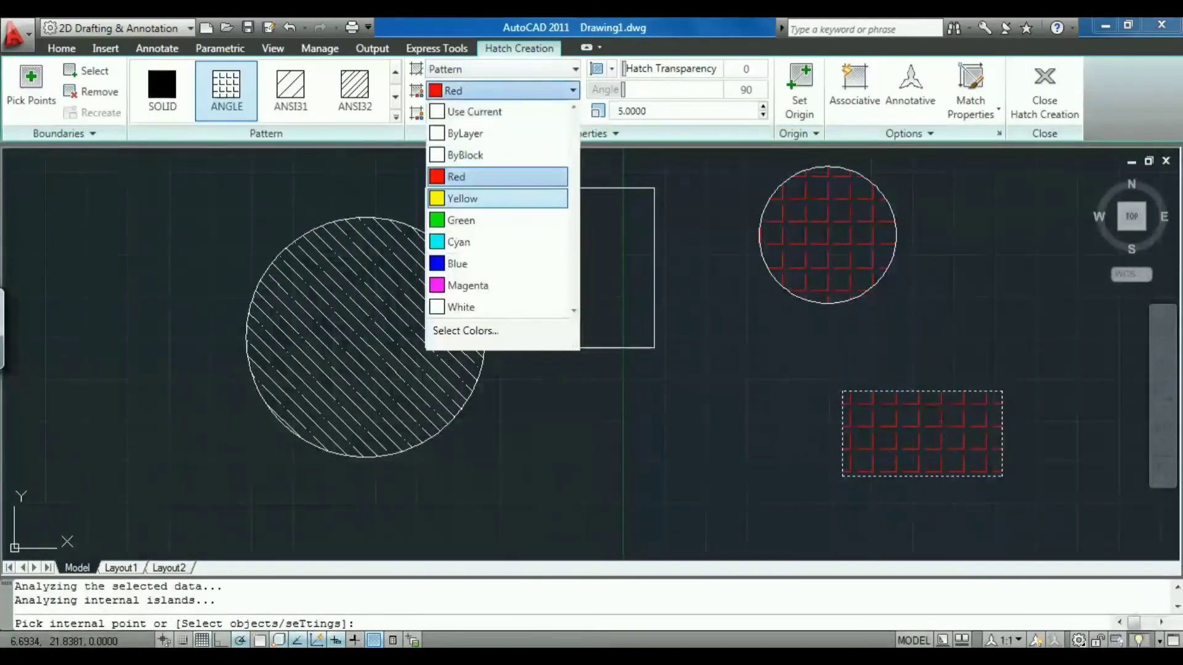
click(468, 199)
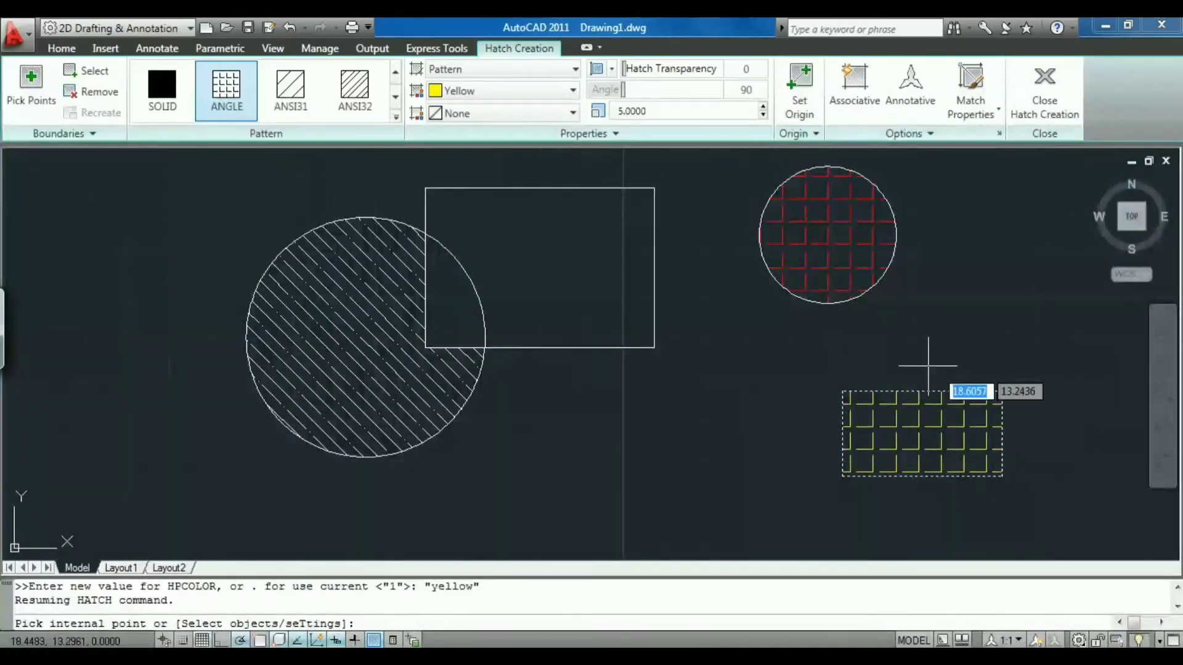
click(897, 228)
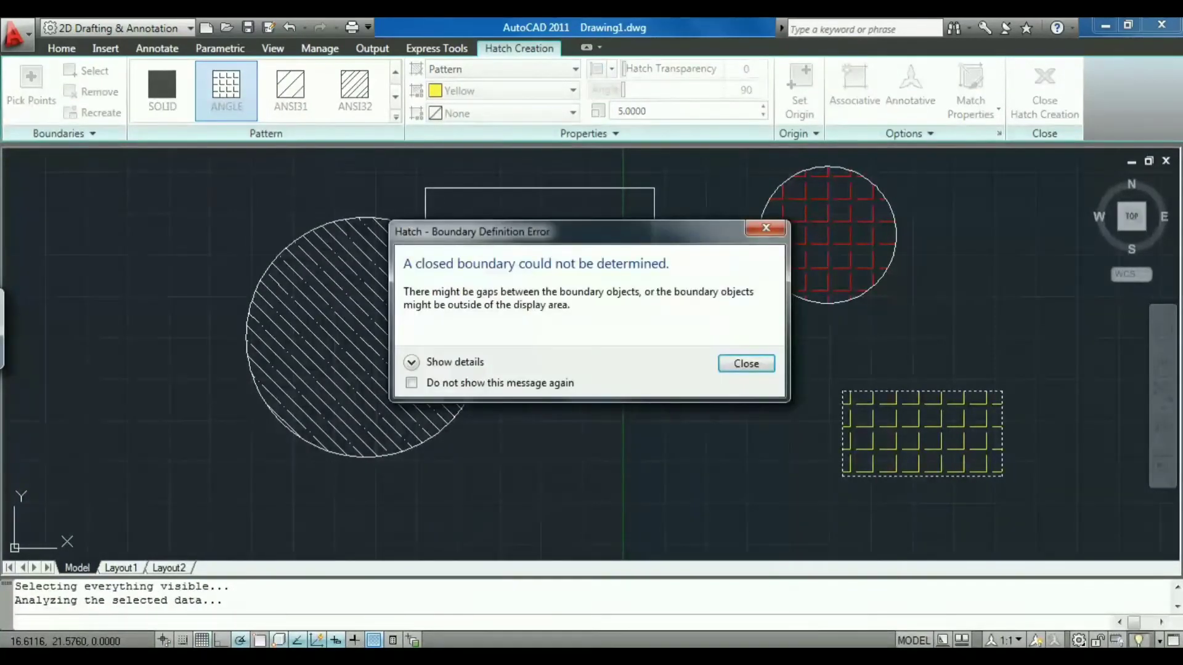
click(765, 228)
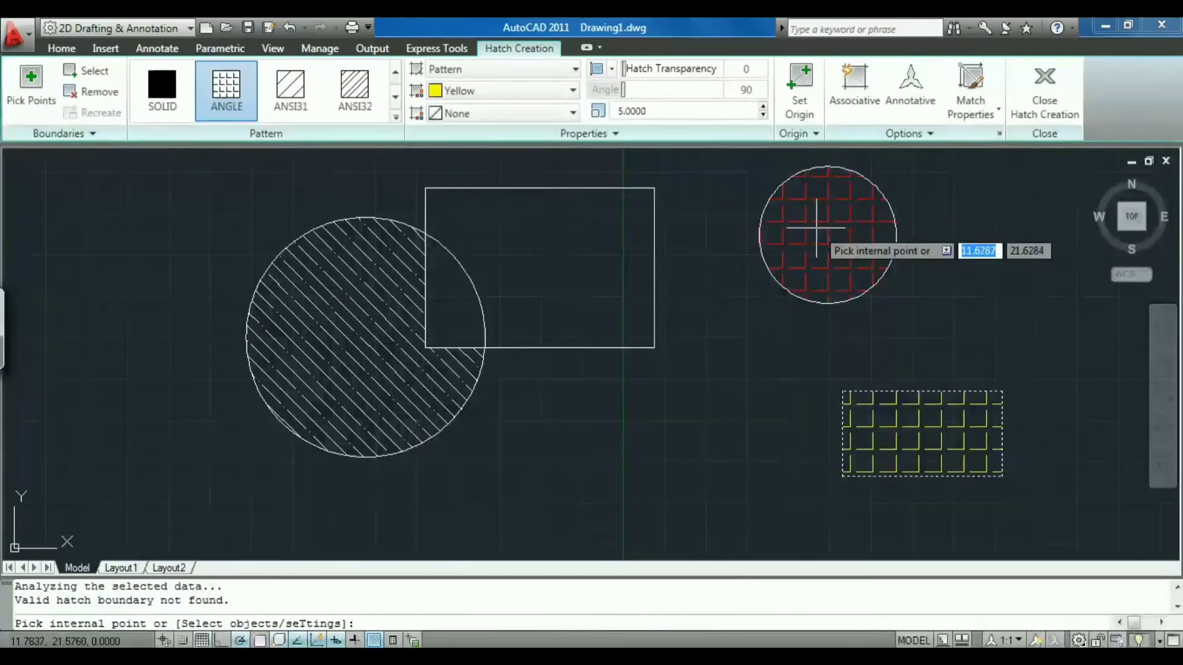
Step: Stretch the red-hatched circle outward to a radius of about 5.8 and deselect it
click(898, 202)
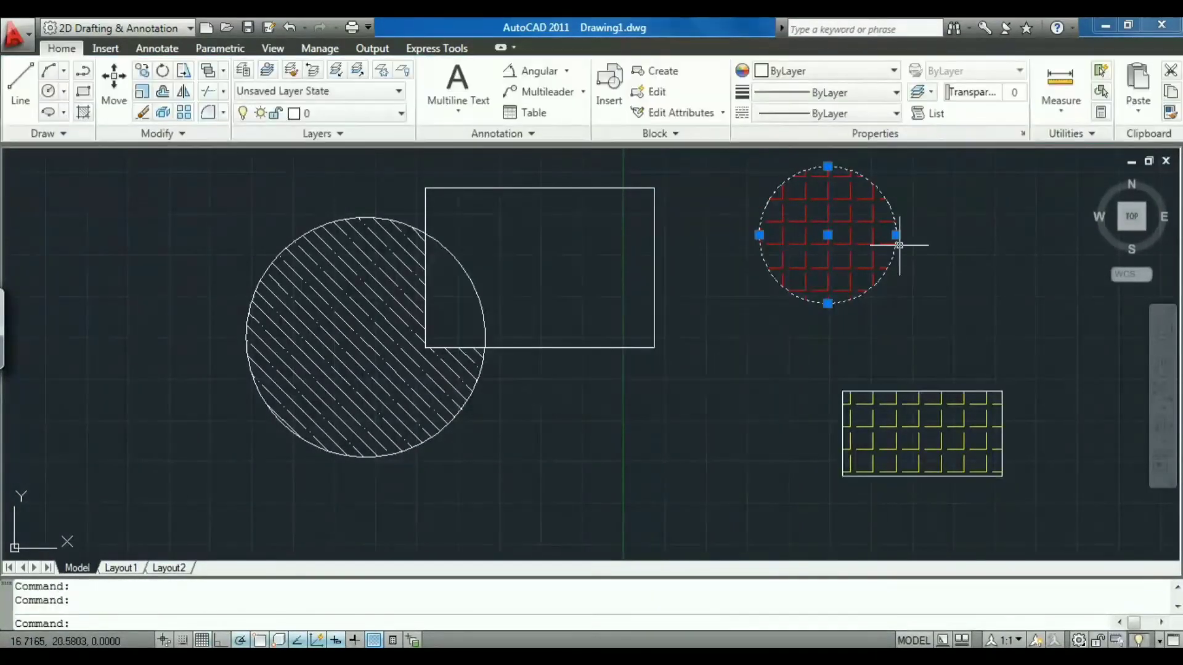
click(896, 235)
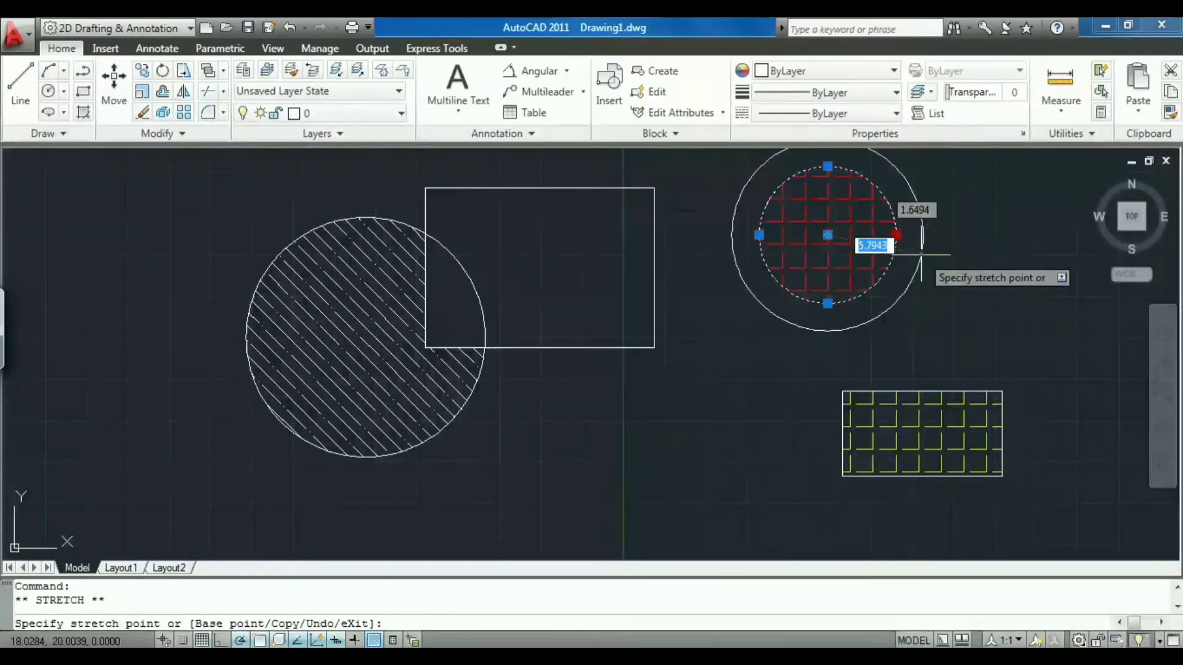
click(921, 254)
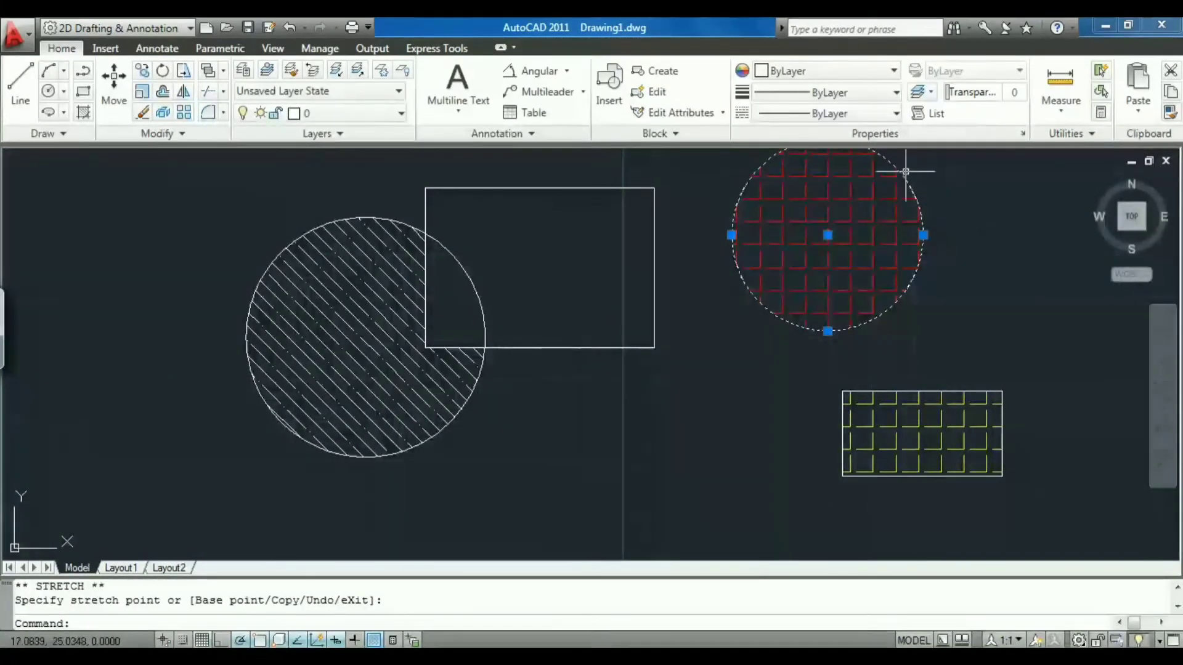
key(Escape)
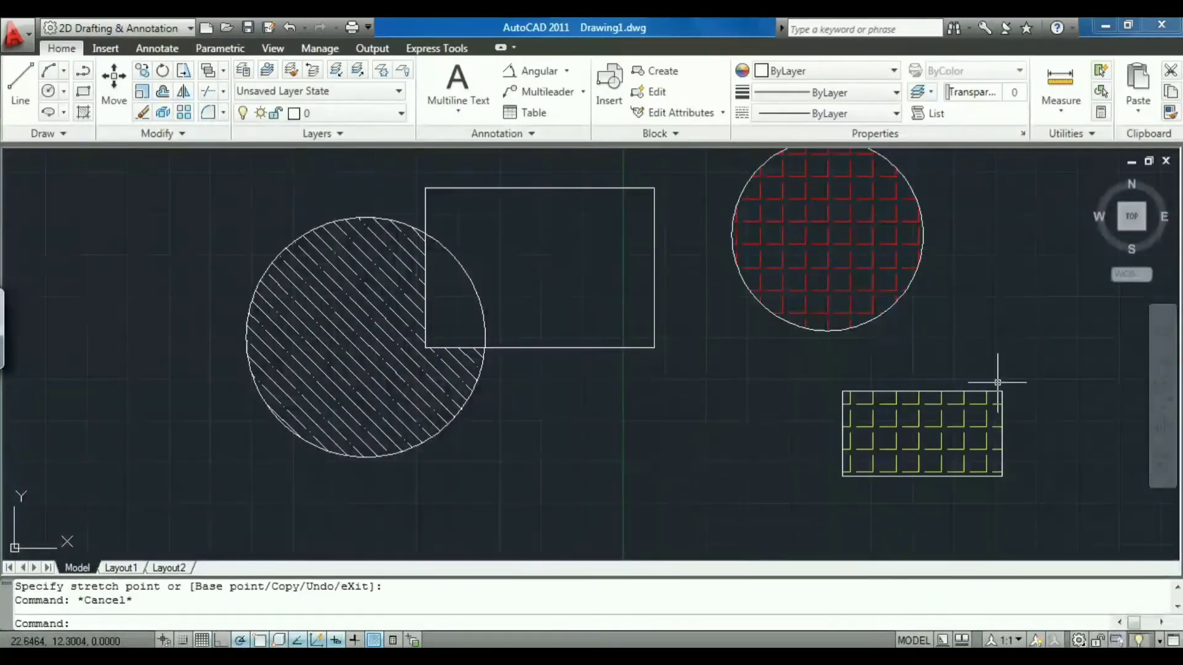
click(995, 392)
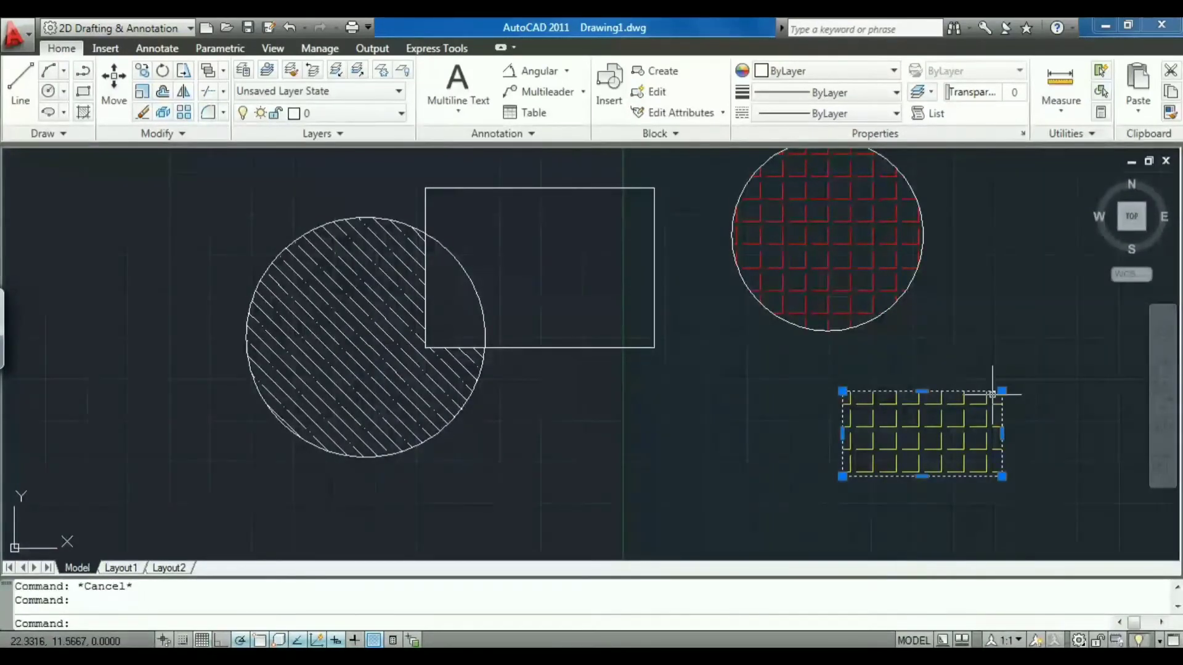
click(1002, 391)
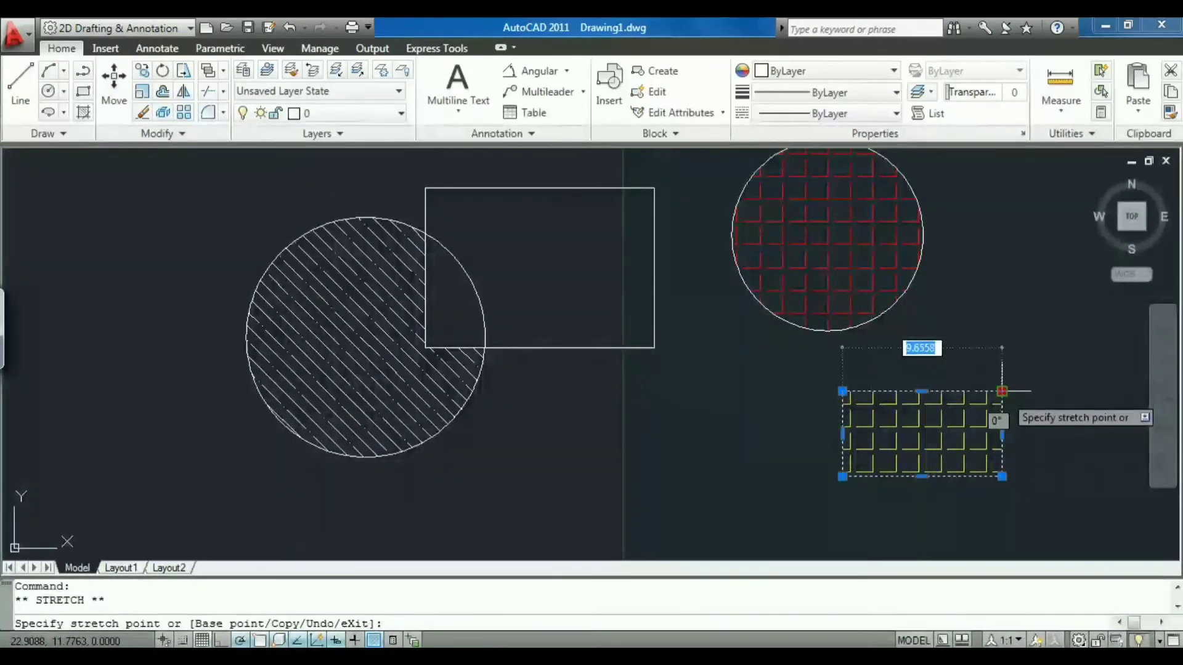
click(1002, 391)
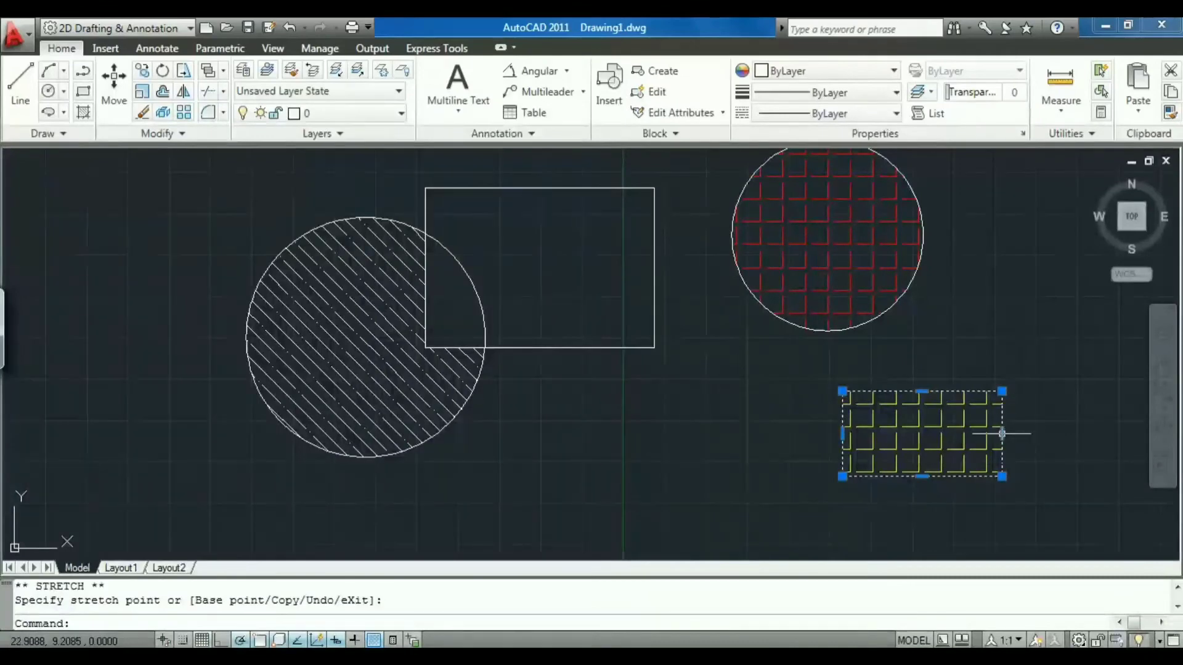
key(Escape)
key(Escape)
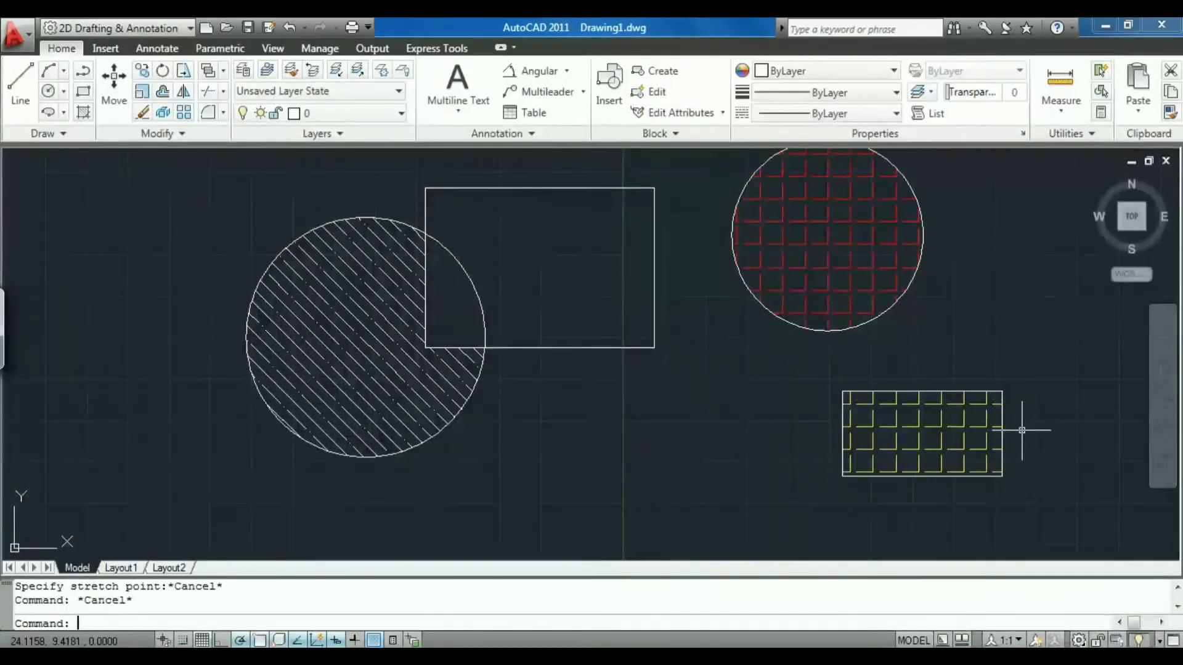
Step: Stretch the yellow-hatched rectangle horizontally by moving the midpoint of its right edge outward
click(981, 392)
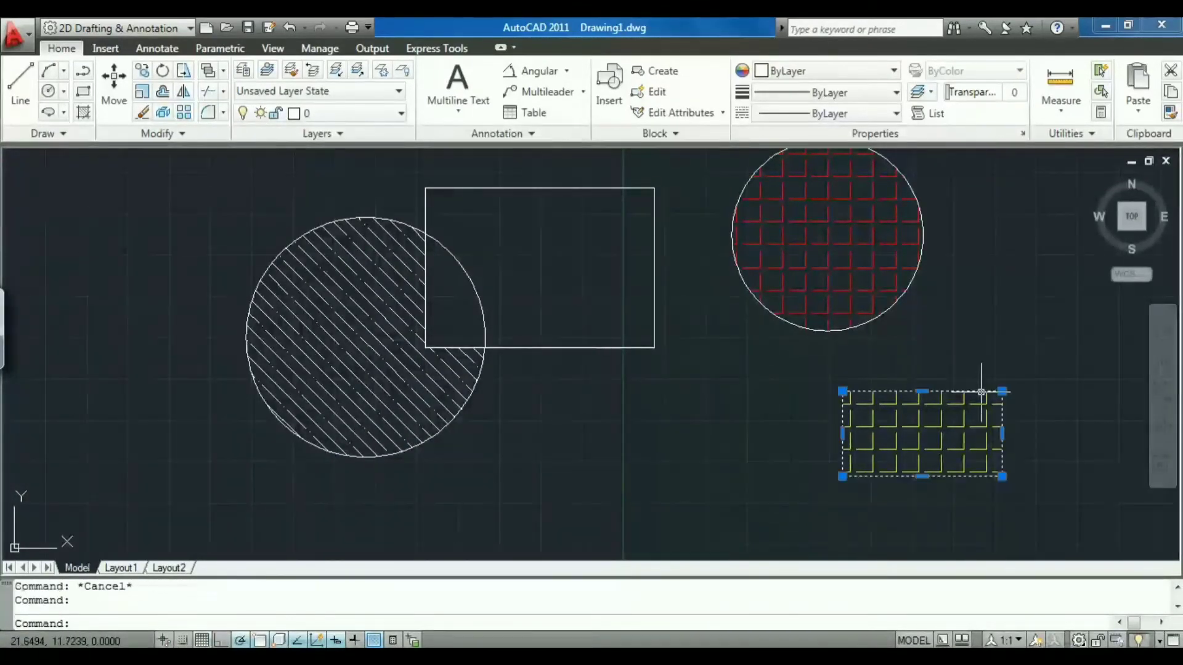
click(1001, 433)
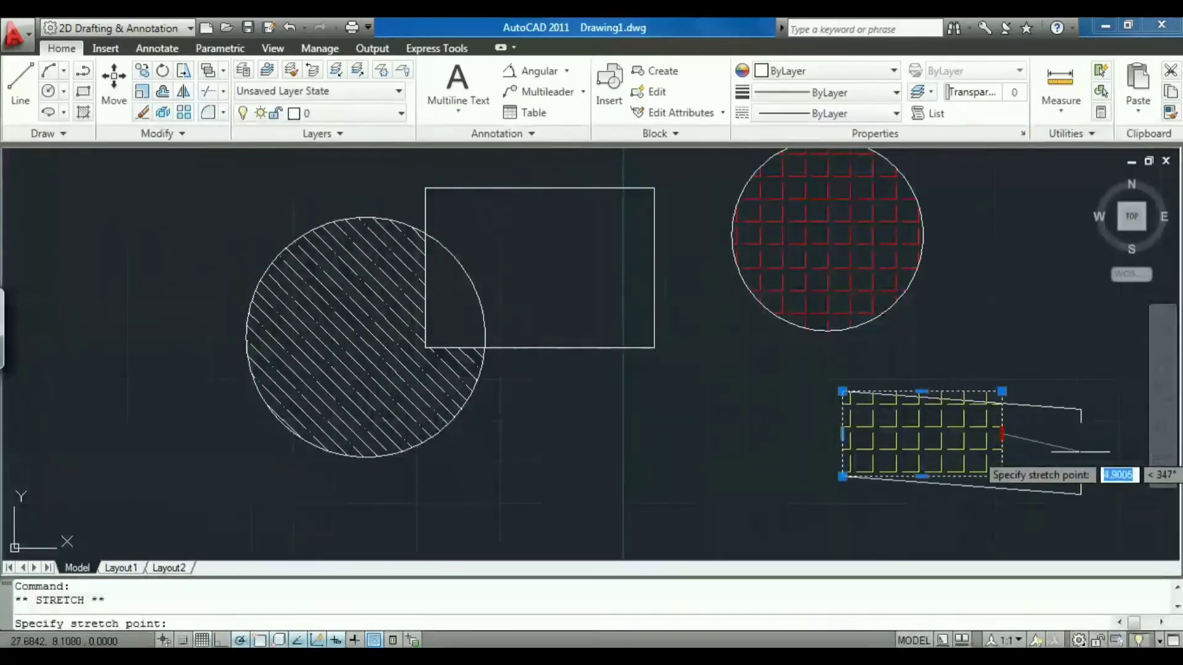
click(1089, 433)
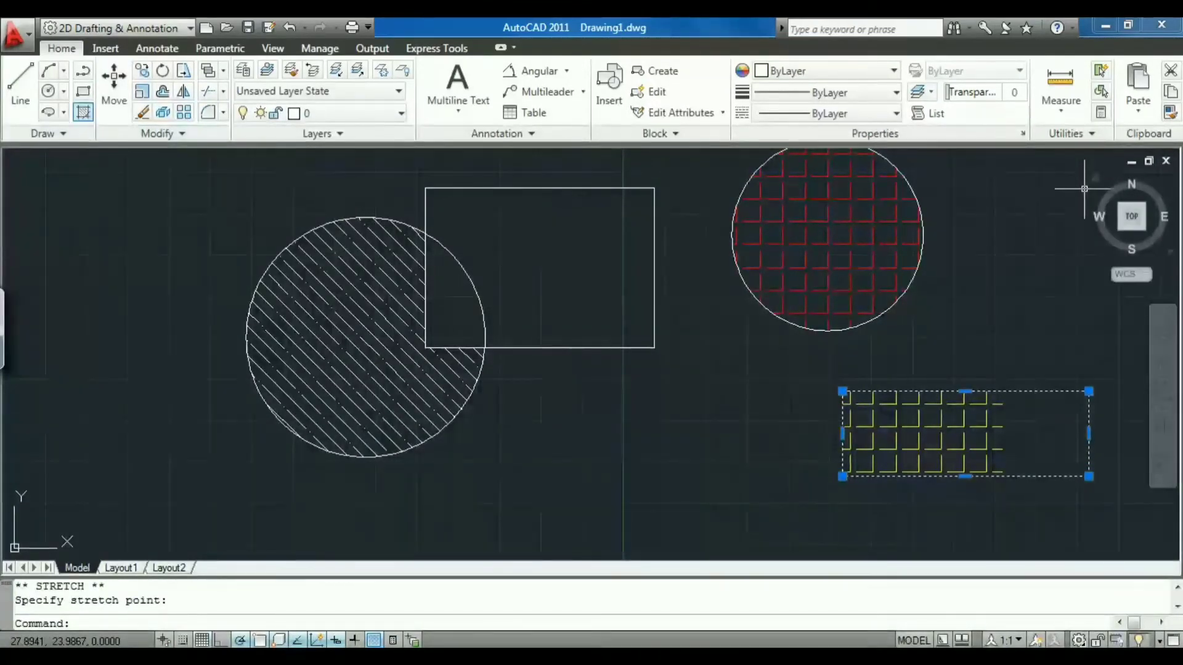
Step: Hatch the large rectangle outside the circle with the yellow ANGLE pattern, setting the hatch origin at the rectangle's lower-right corner
click(83, 111)
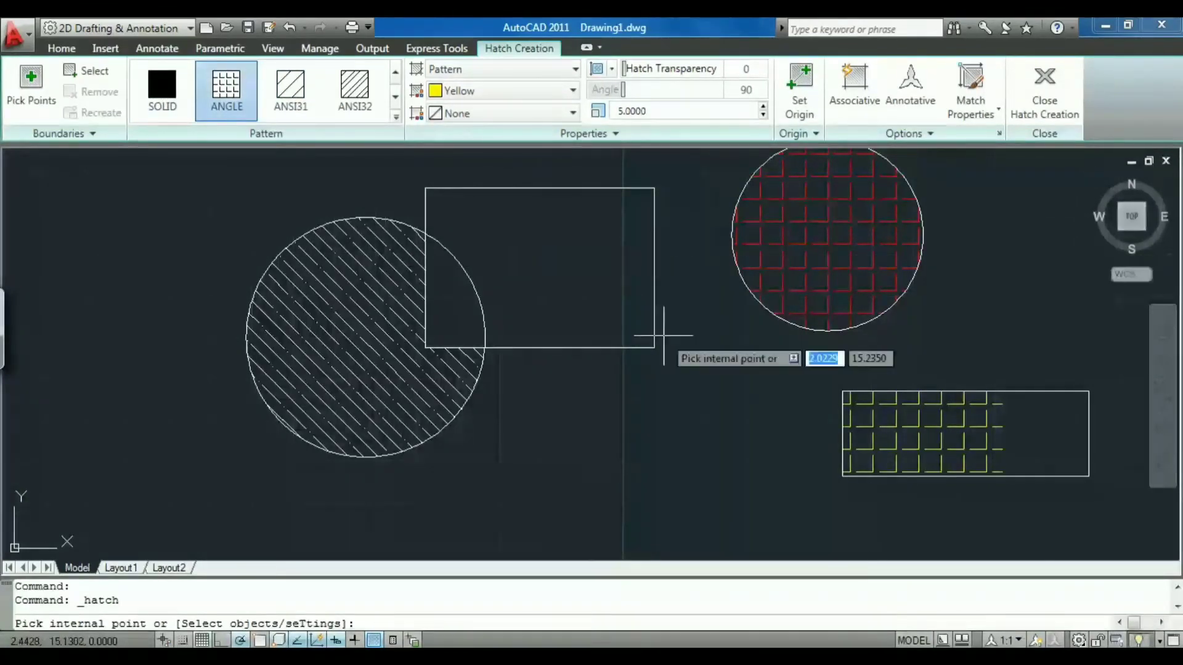
click(543, 242)
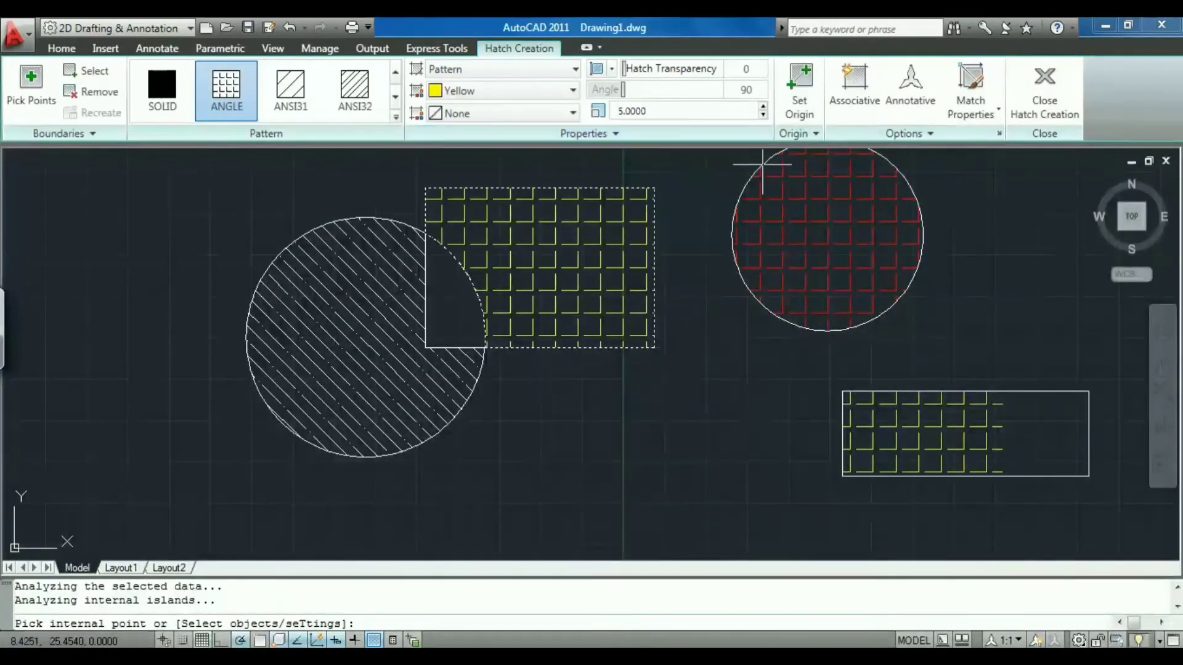
click(799, 90)
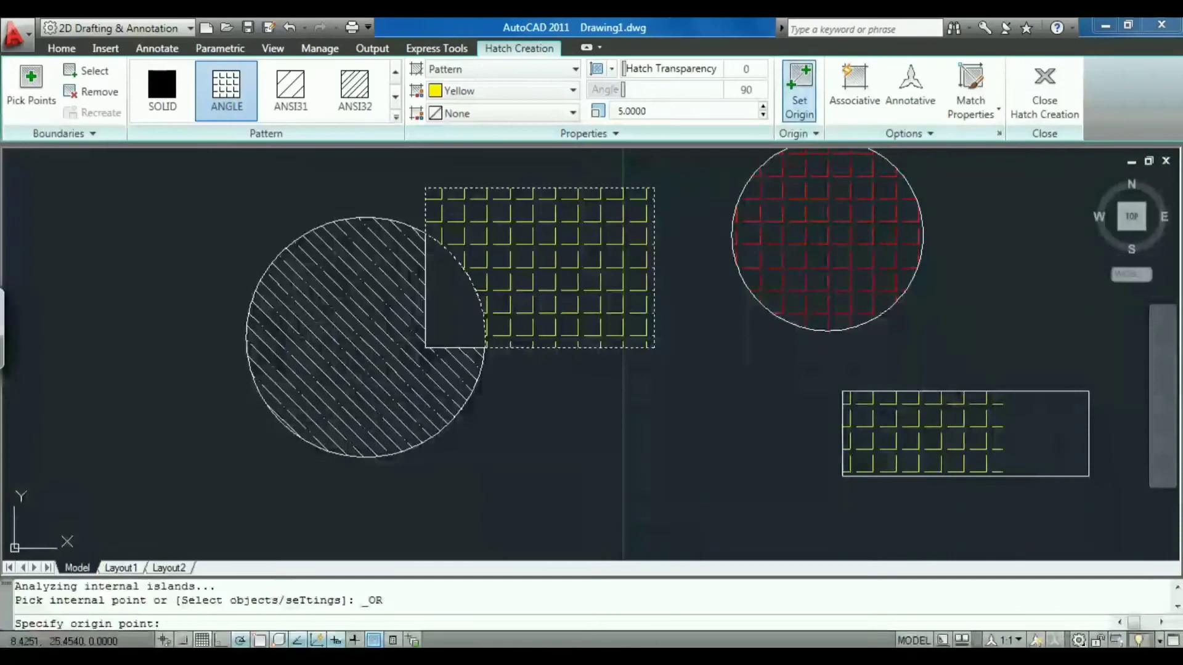
click(654, 348)
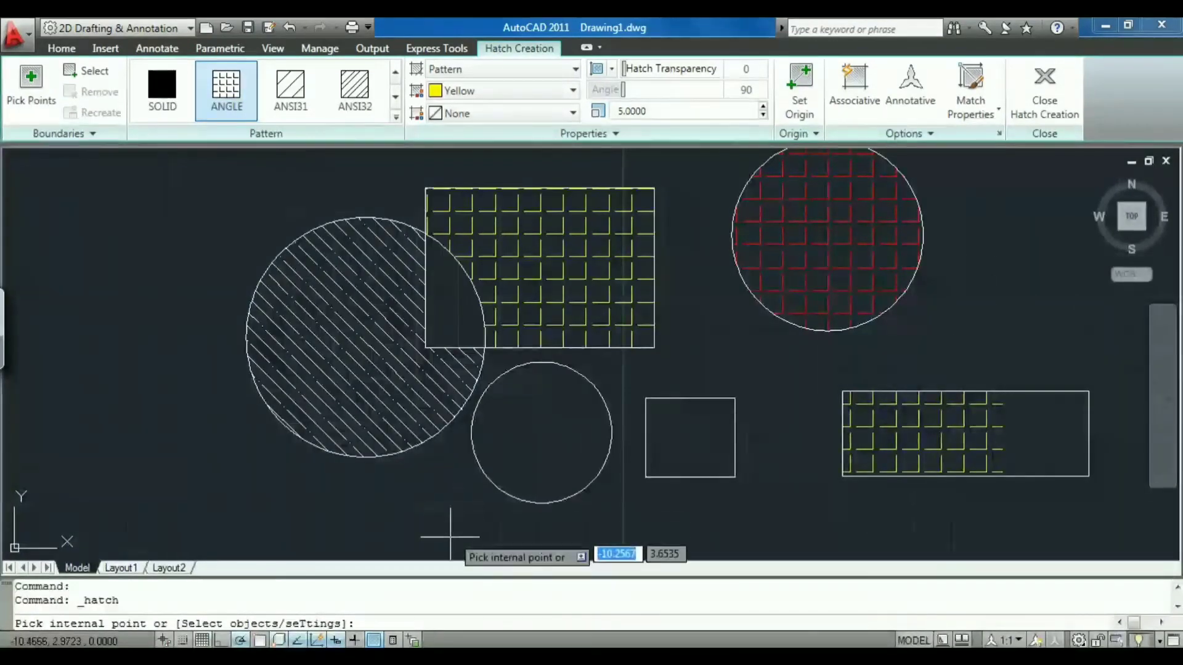
key(Escape)
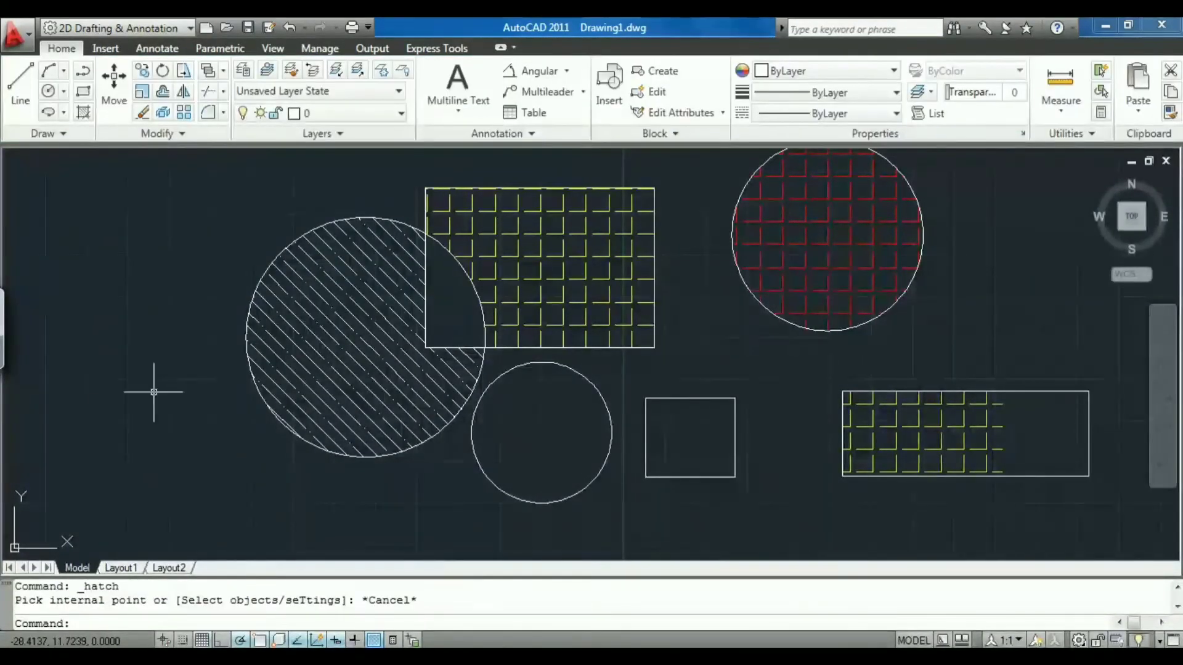
Step: Try to match the large circle's ANSI35 hatch properties onto the empty small circle while editing the existing hatch
click(305, 382)
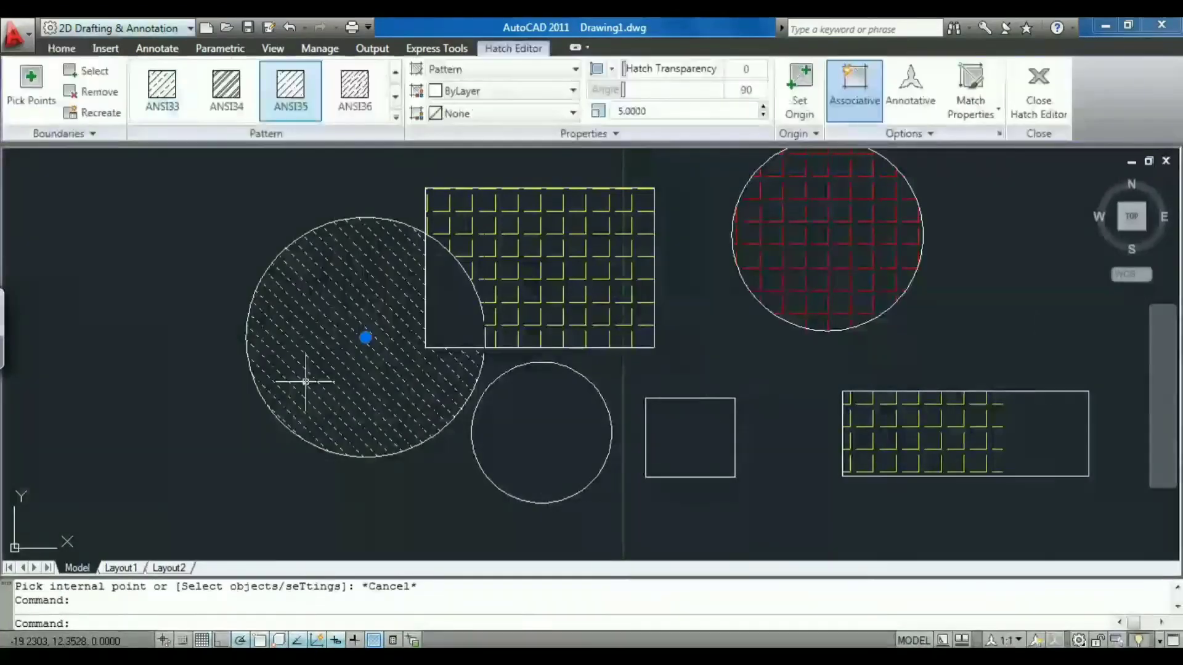
click(970, 92)
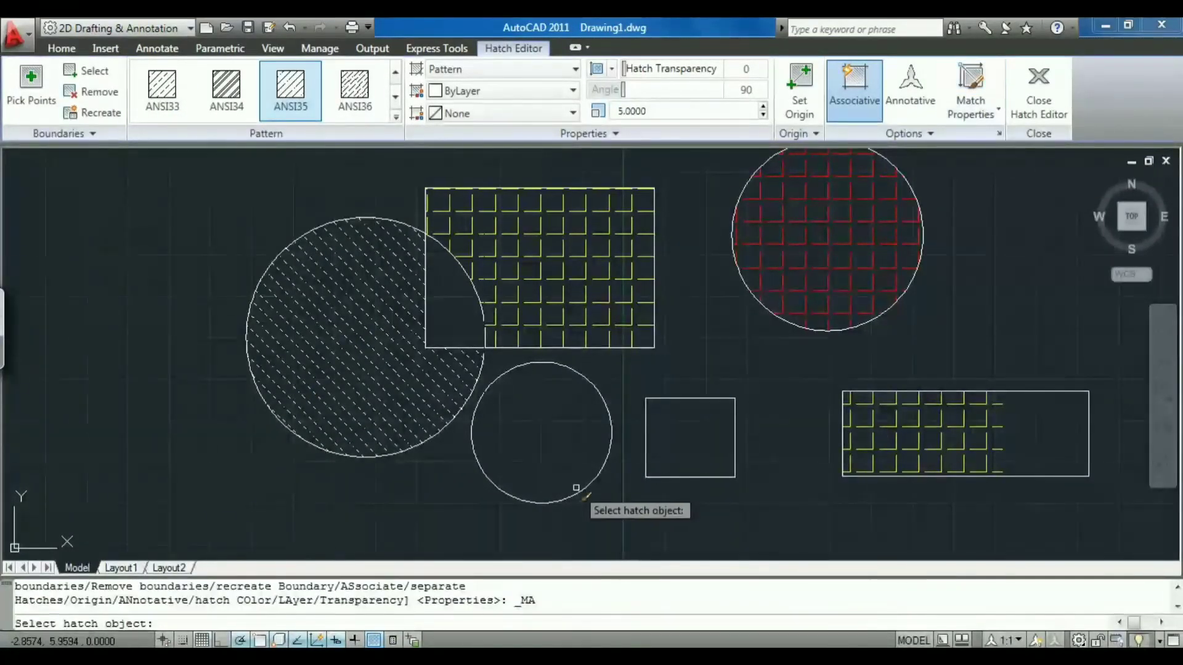
click(532, 438)
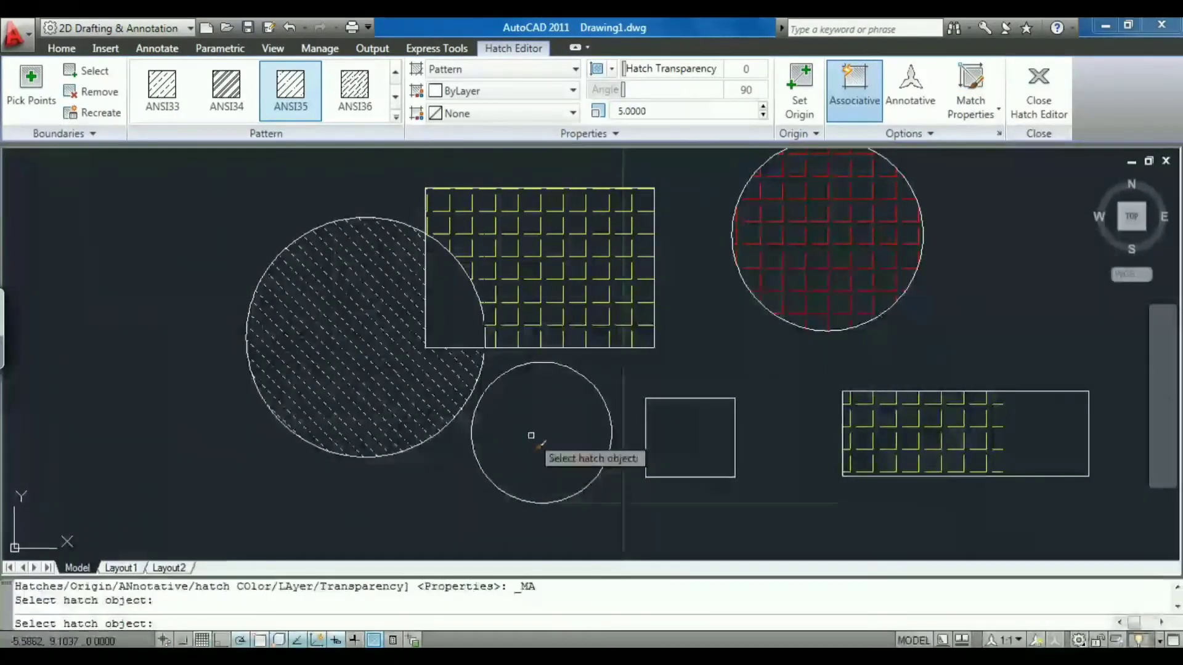
click(609, 415)
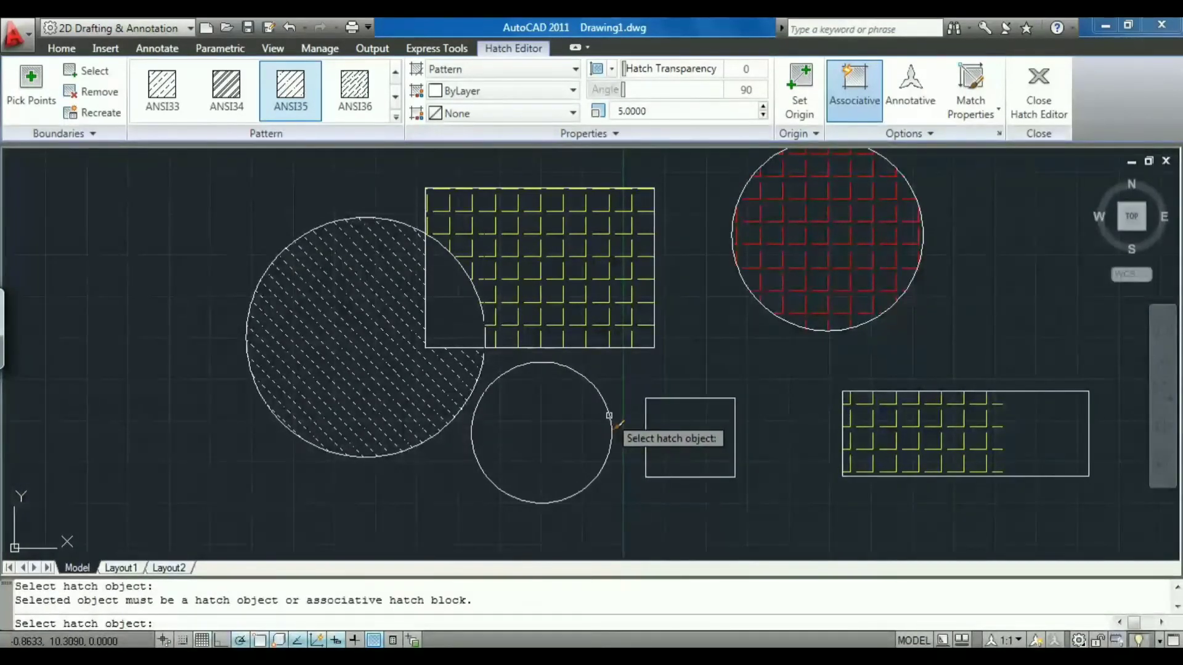
click(322, 395)
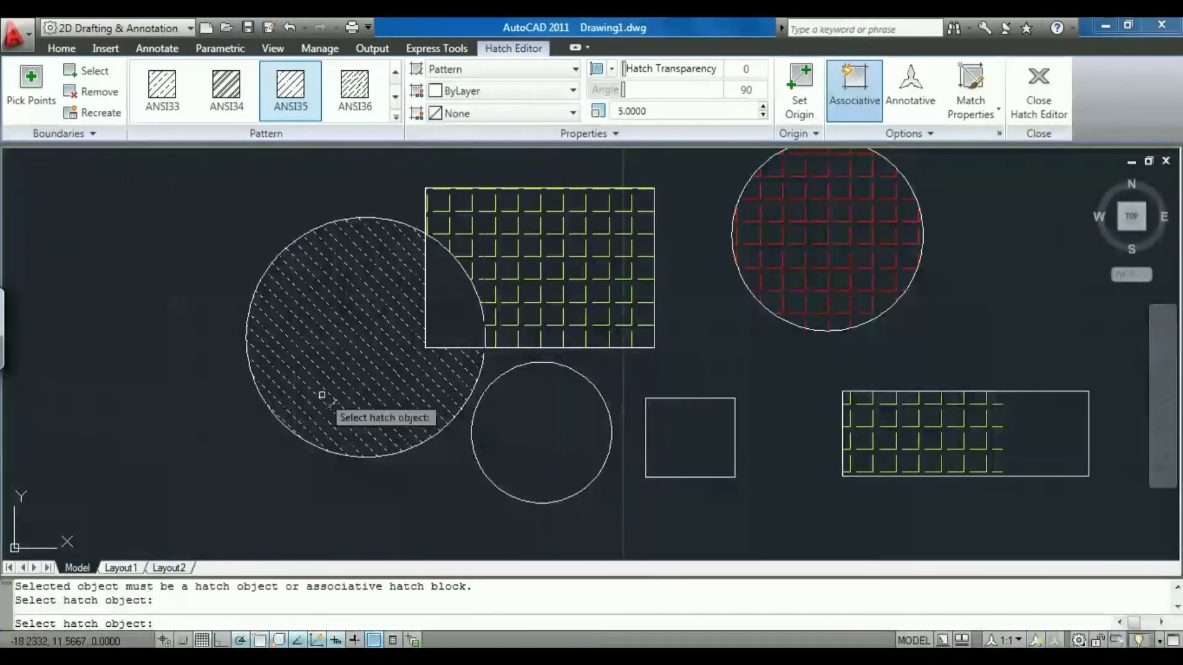
click(606, 410)
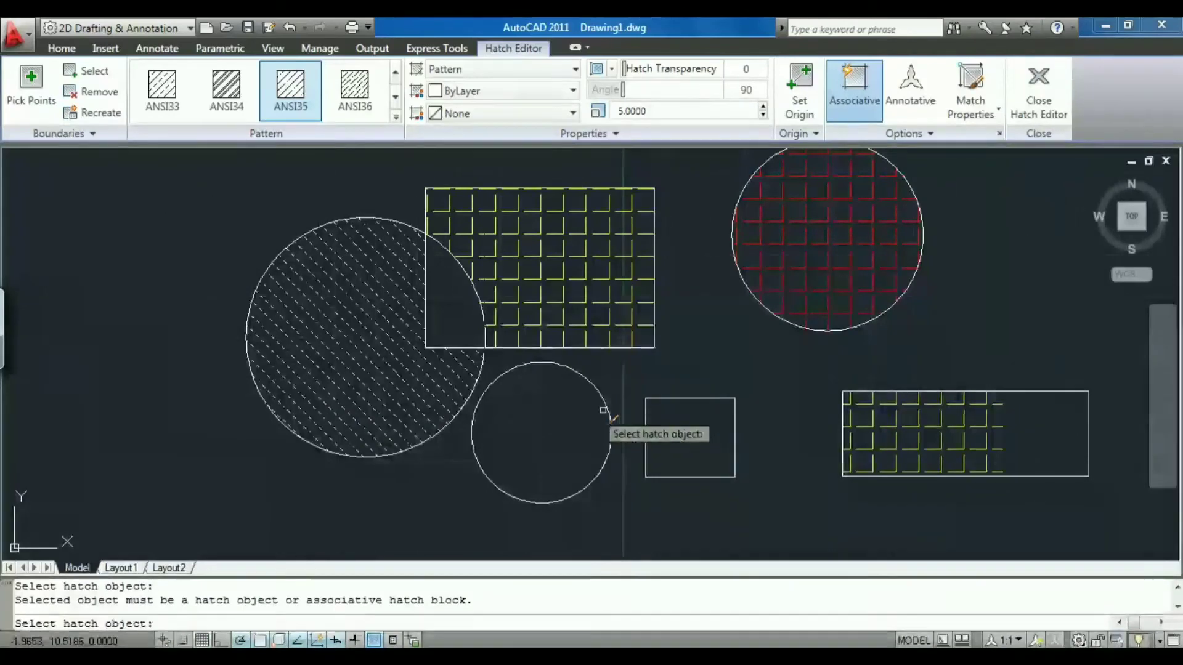
click(374, 361)
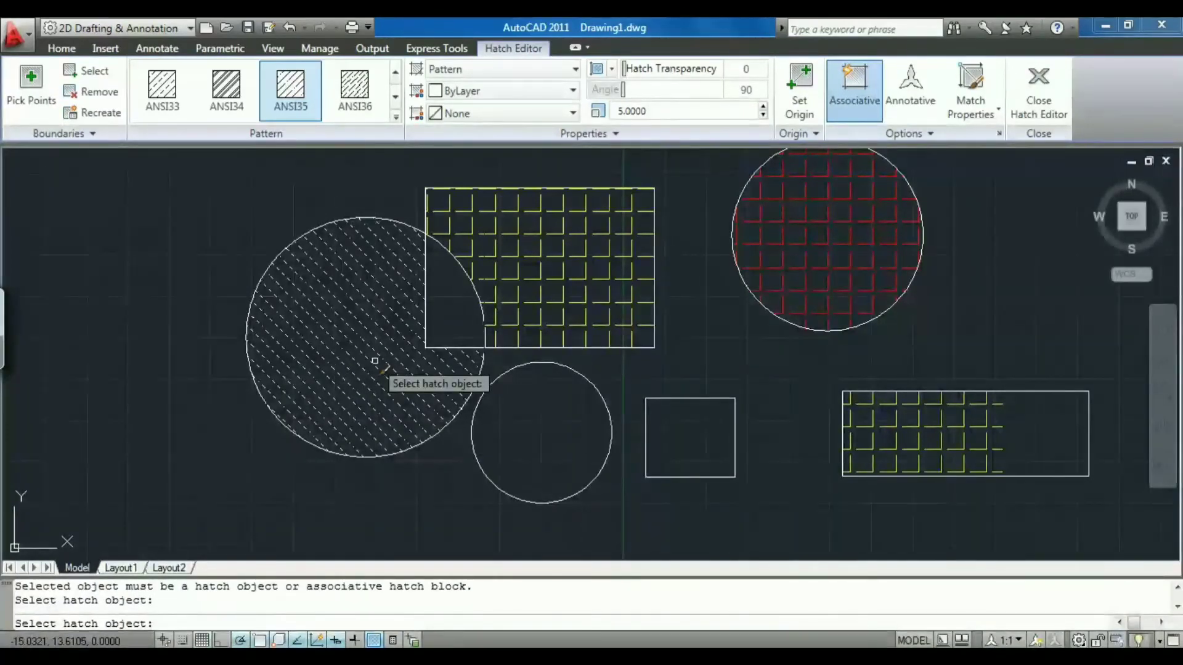
click(600, 399)
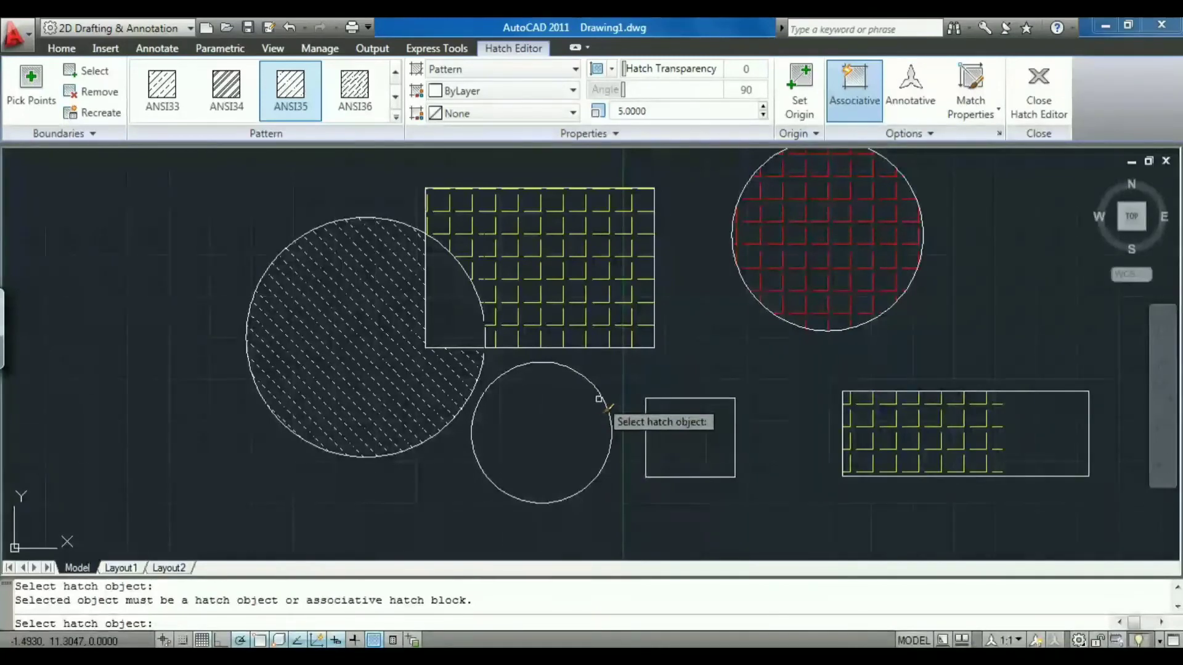
click(331, 399)
key(Escape)
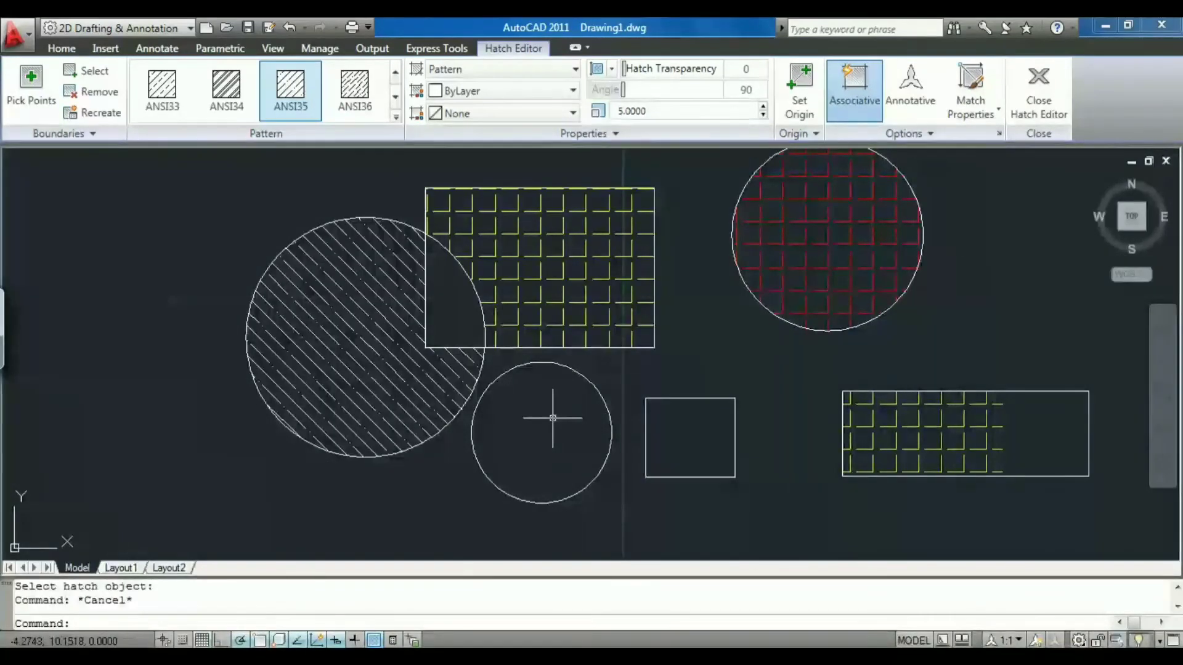
key(Escape)
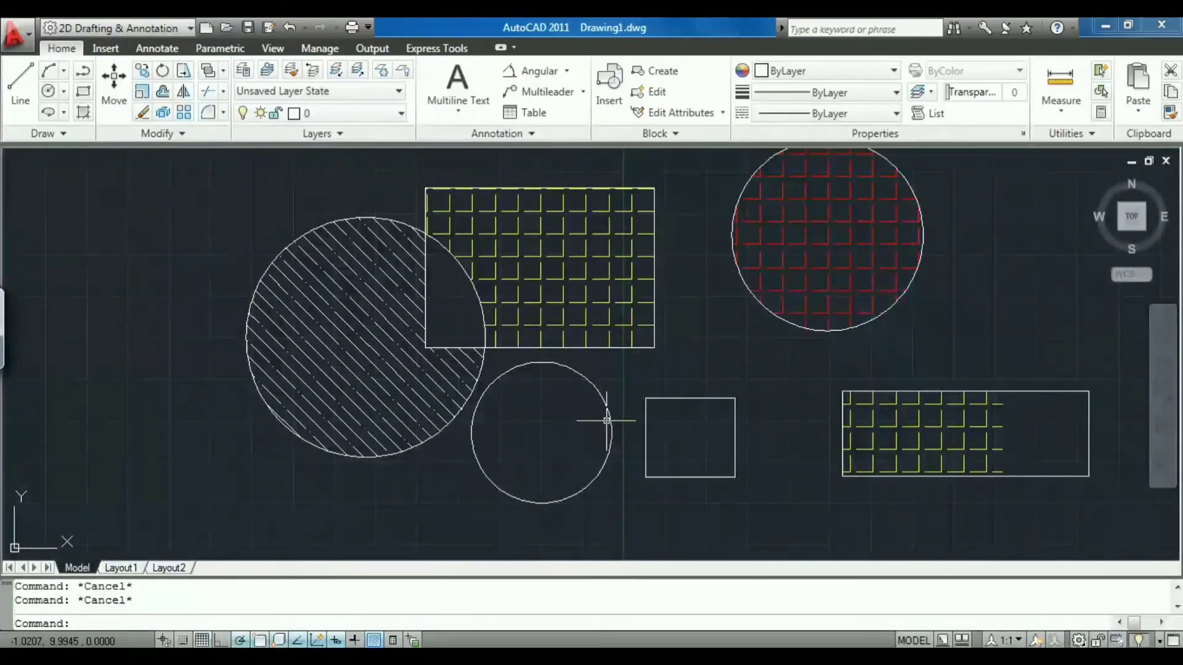
click(608, 420)
click(434, 412)
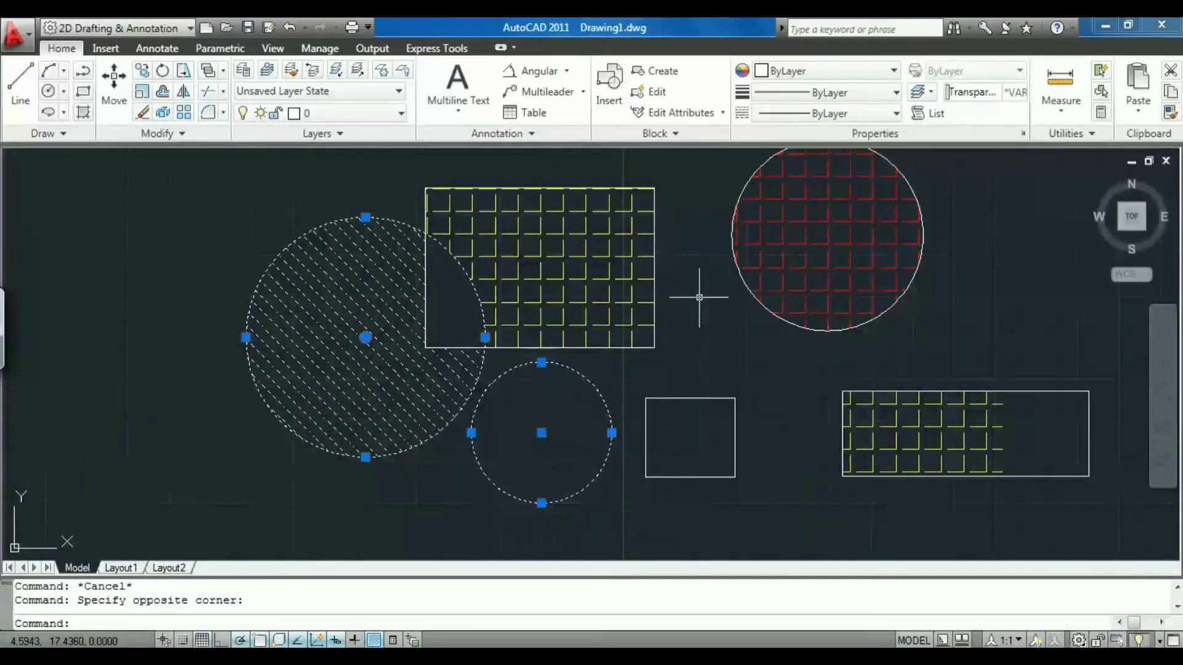
click(516, 491)
click(528, 458)
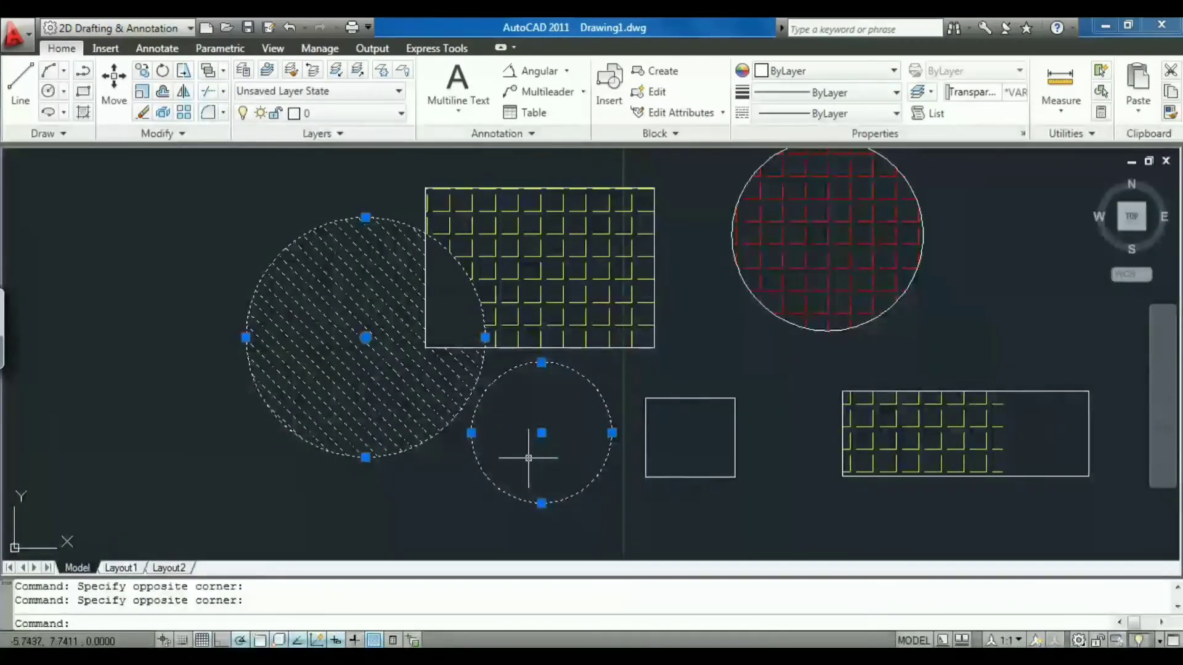
key(Escape)
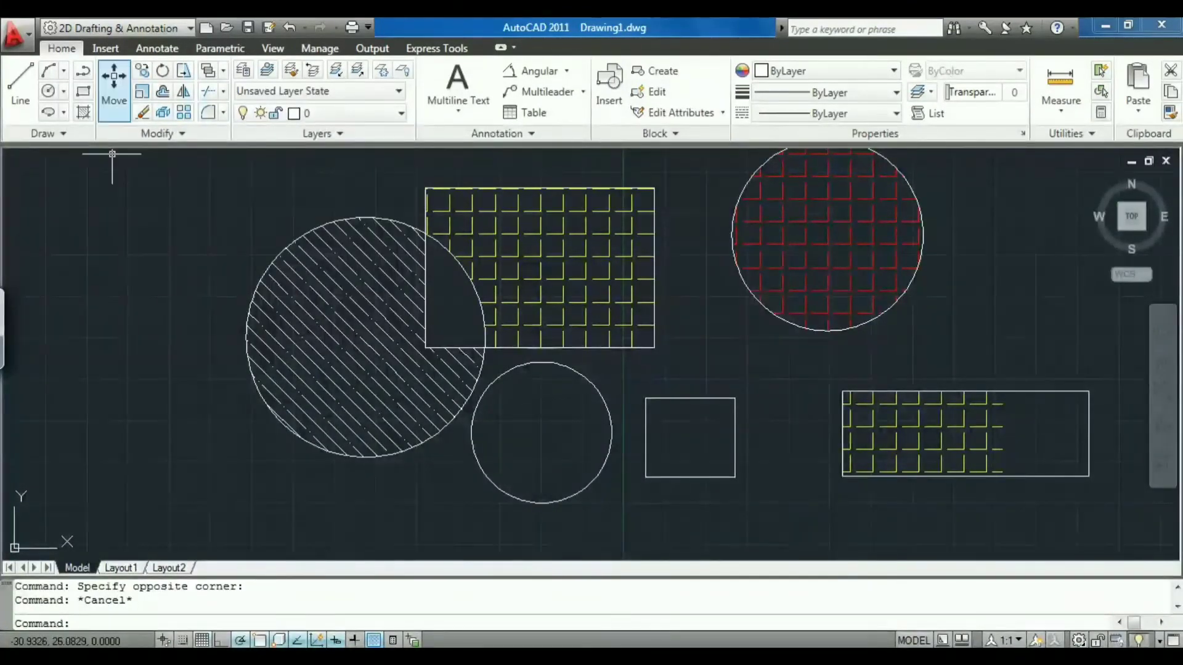
Step: Hatch the empty small circle by matching the properties of the large circle's ANSI35 hatch
click(83, 112)
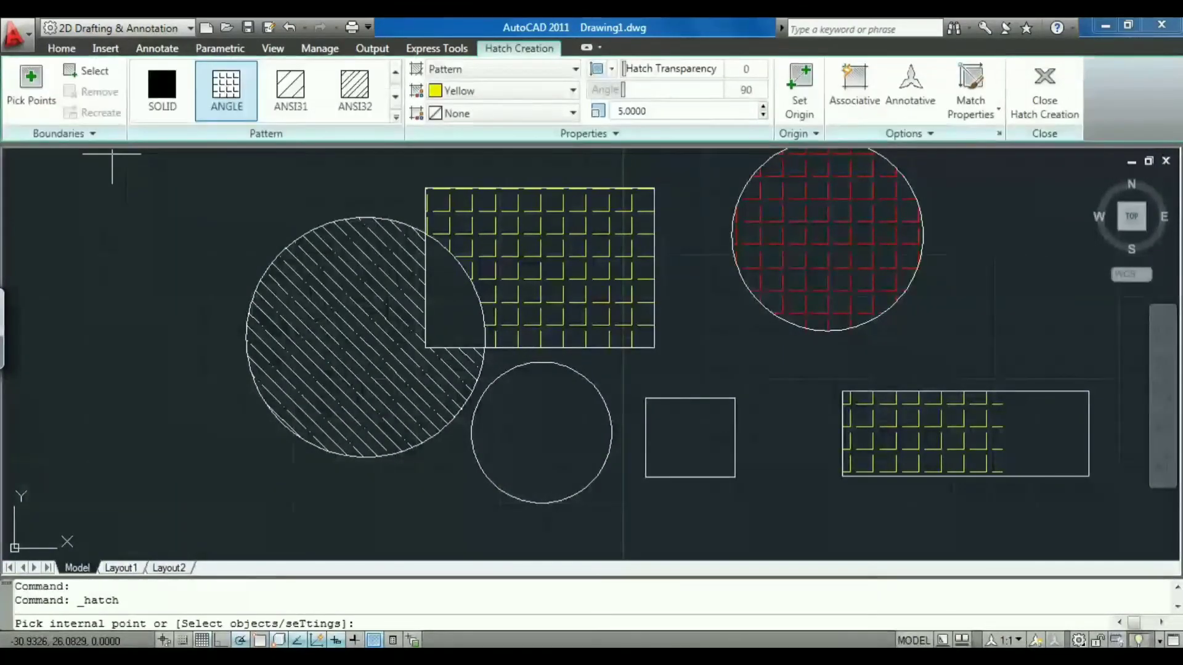
click(970, 92)
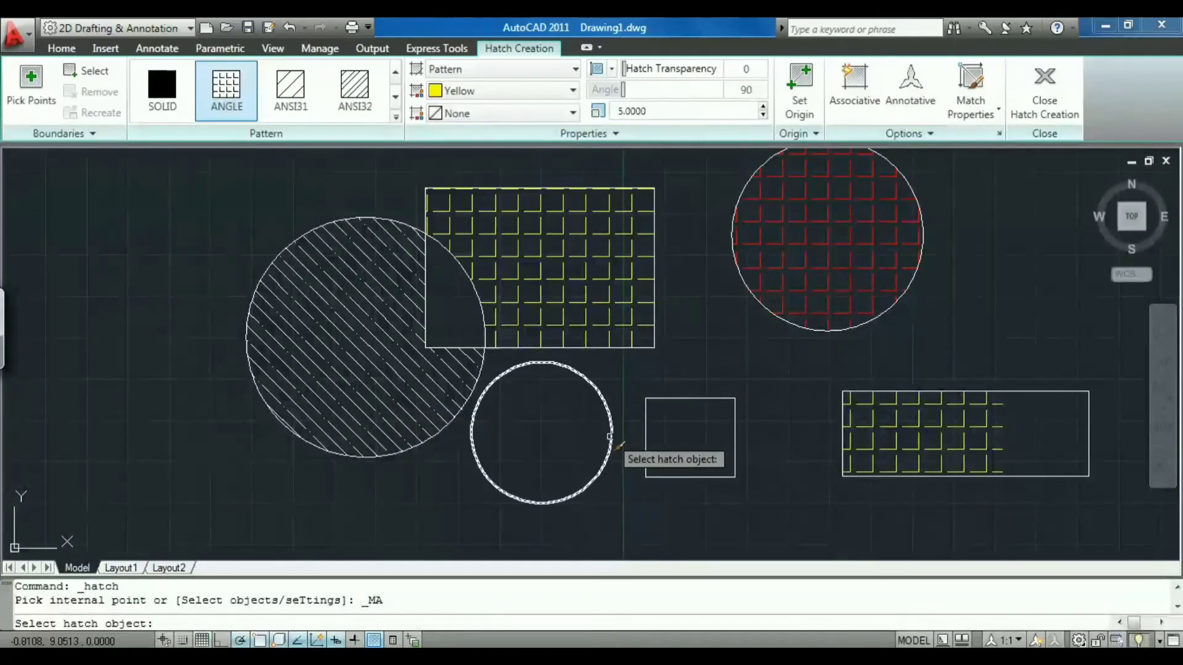
click(610, 433)
click(372, 377)
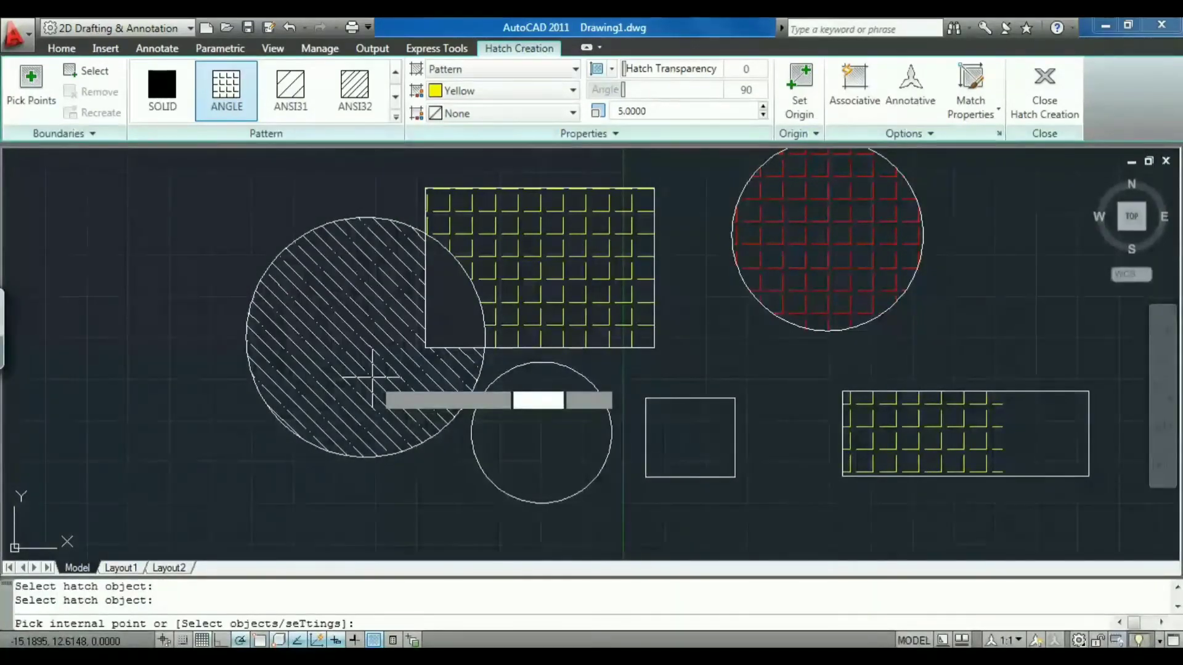
click(542, 433)
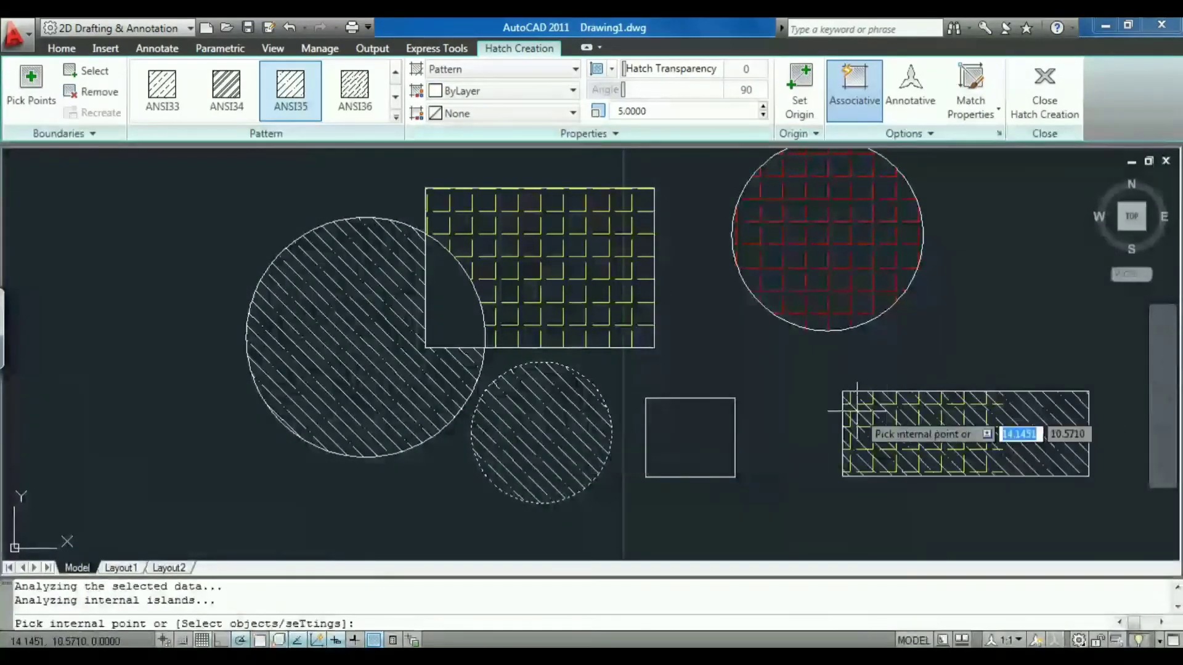
key(Escape)
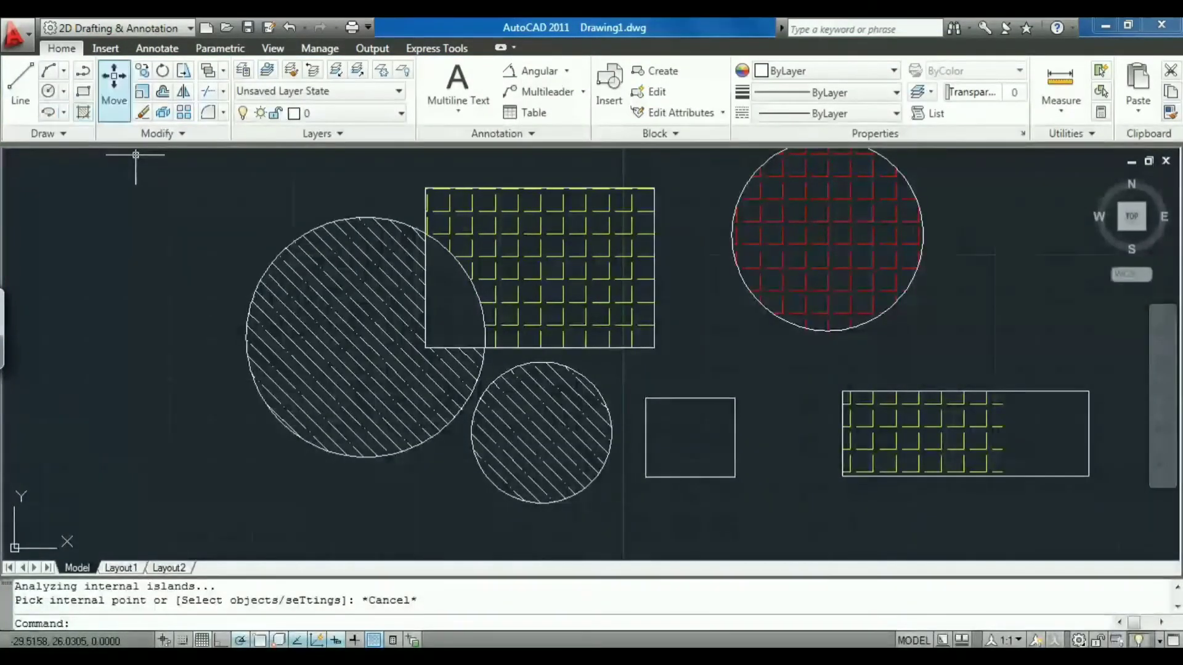
Step: Hatch the empty small rectangle by matching the properties of the red ANGLE hatch in the separate circle
click(82, 111)
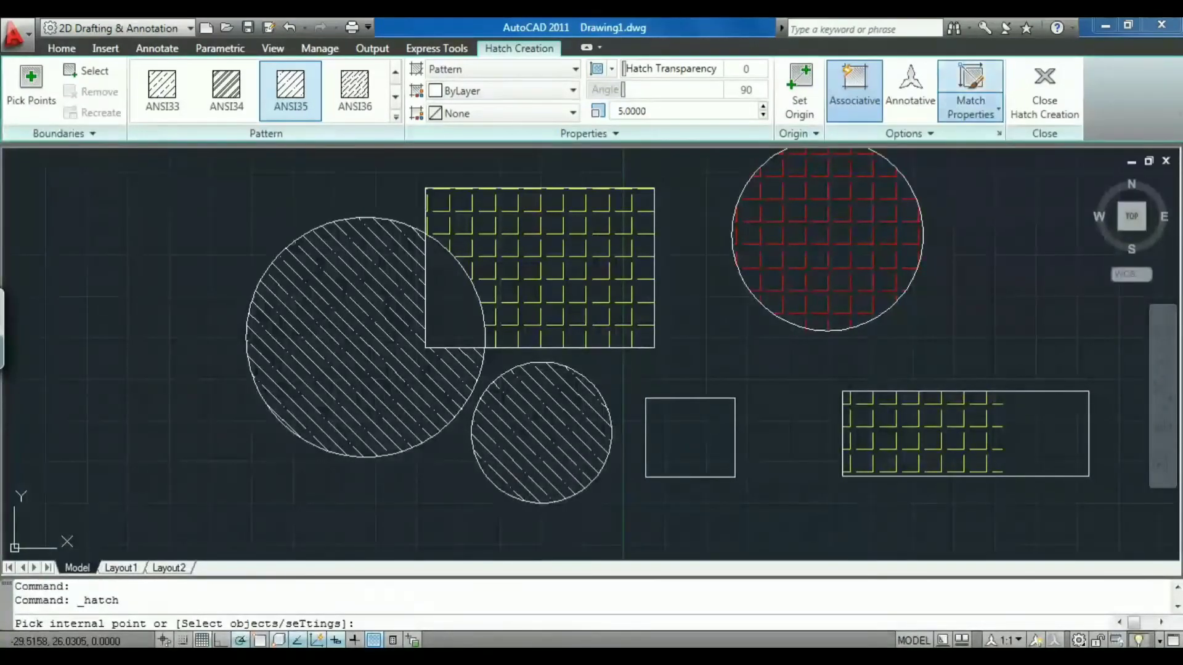
click(970, 108)
click(971, 109)
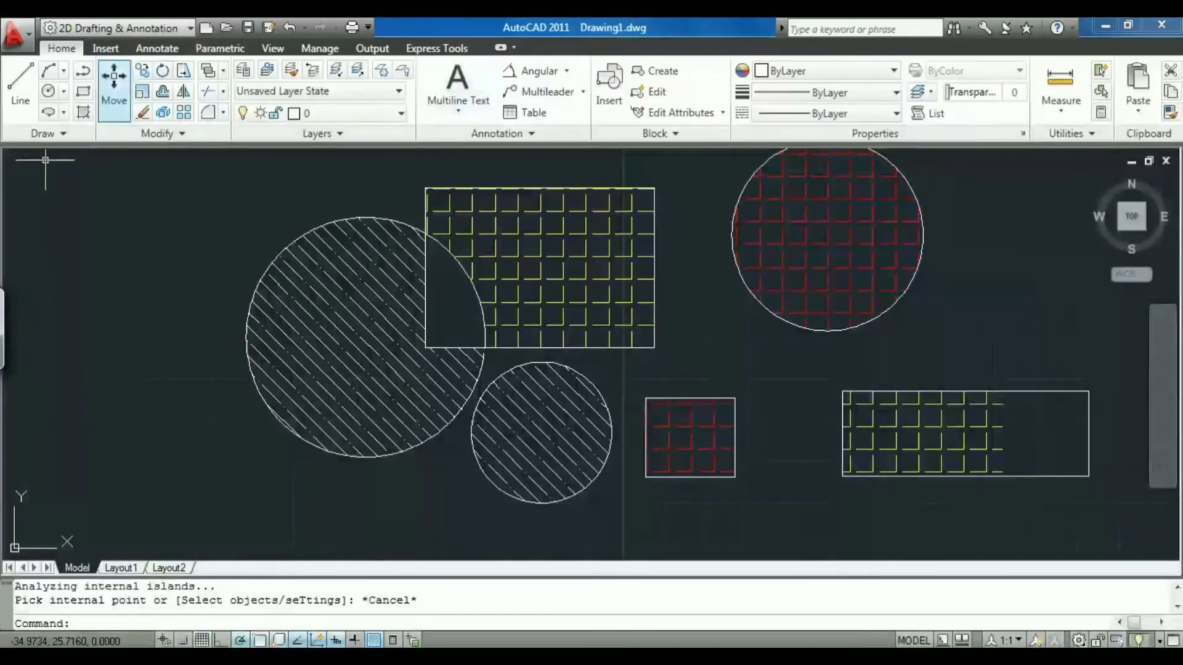
Step: Fill the large circle outside the rectangle with a blue and yellow GR_CYLIN gradient, comparing the off-centre and centred origin
key(Return)
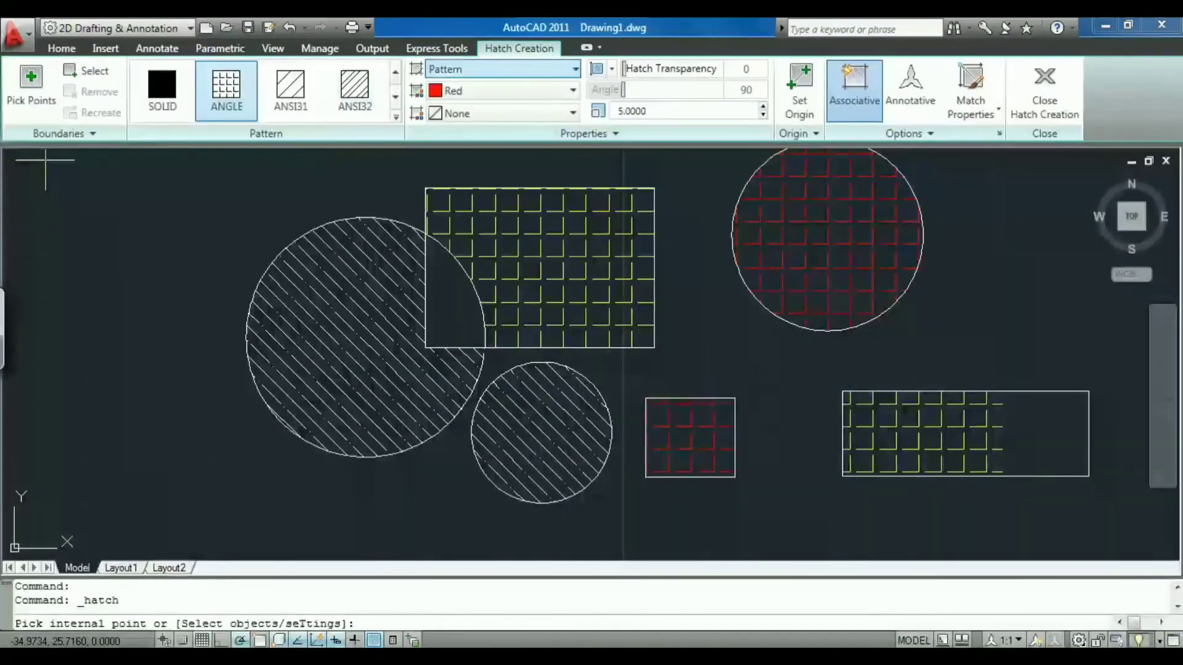
click(502, 69)
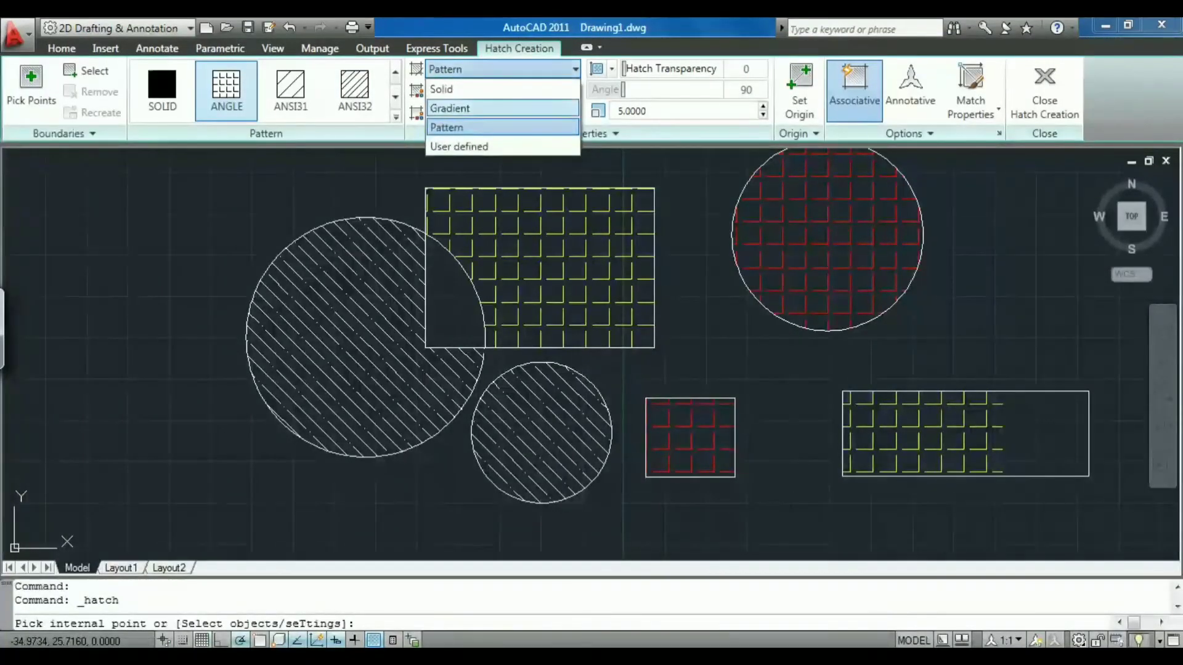
click(470, 109)
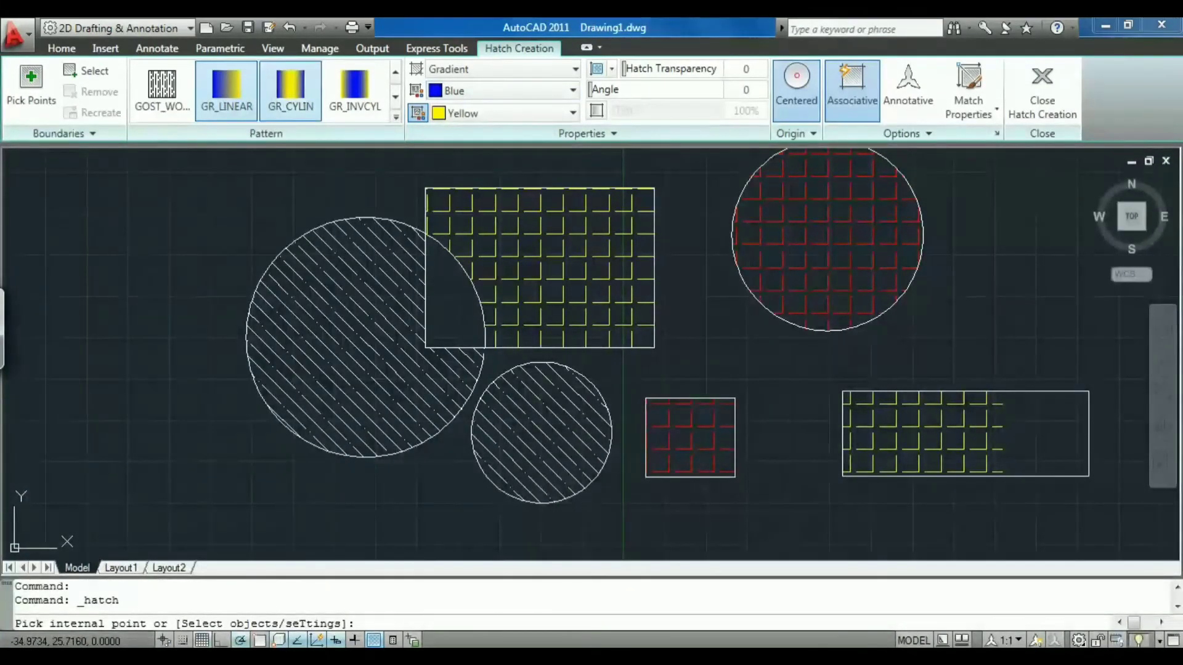
click(290, 89)
click(342, 278)
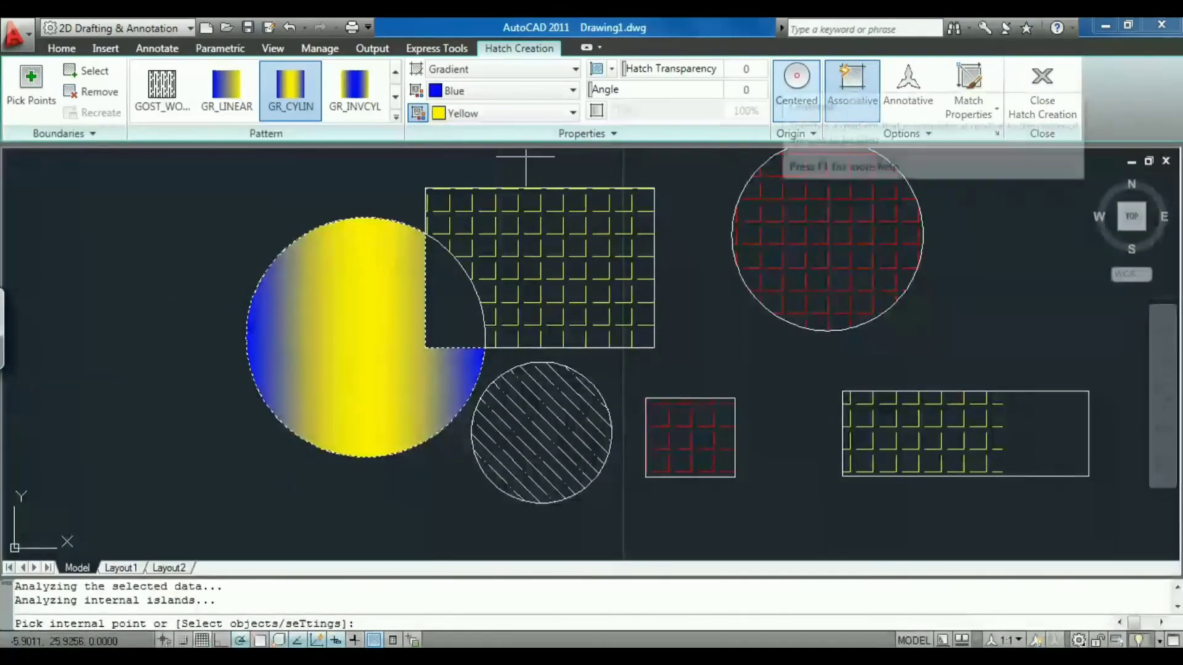
click(796, 83)
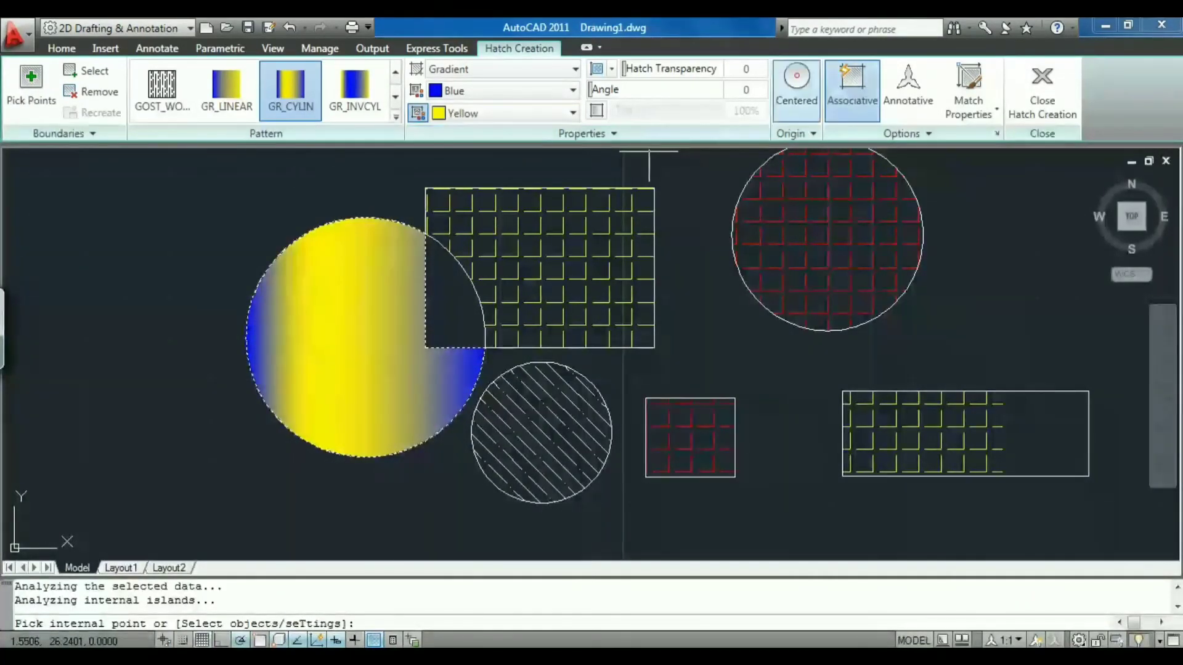
click(797, 83)
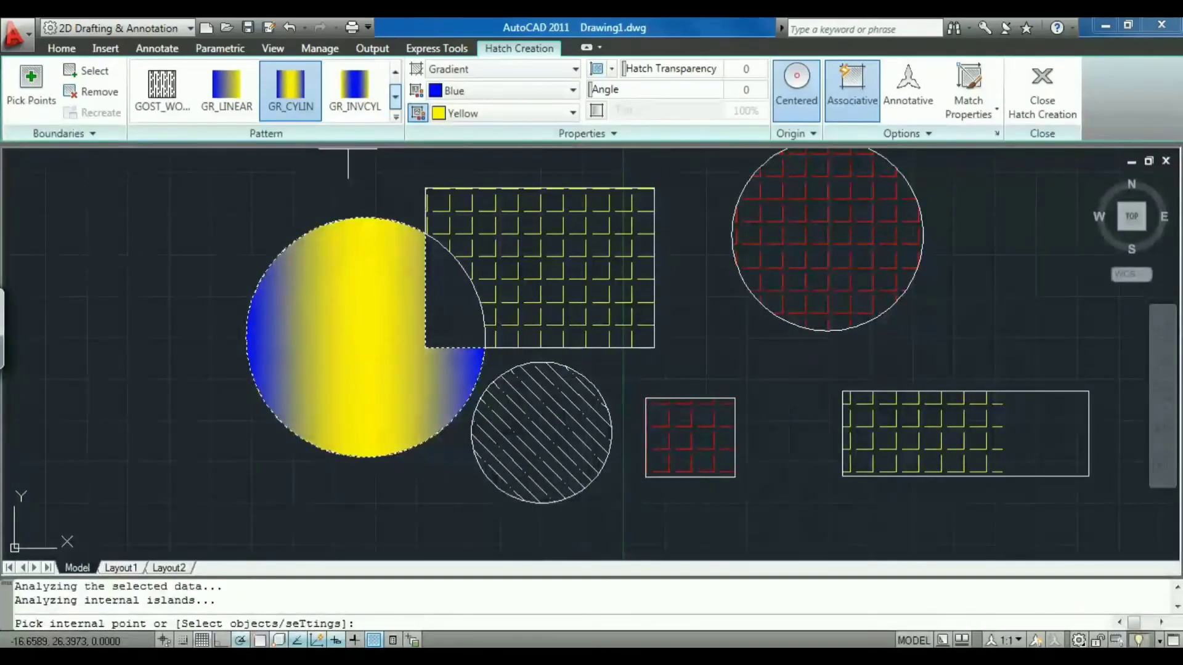
Step: Change the large circle's gradient to GR_SPHER with the centred origin turned off, and finish the hatch
click(395, 96)
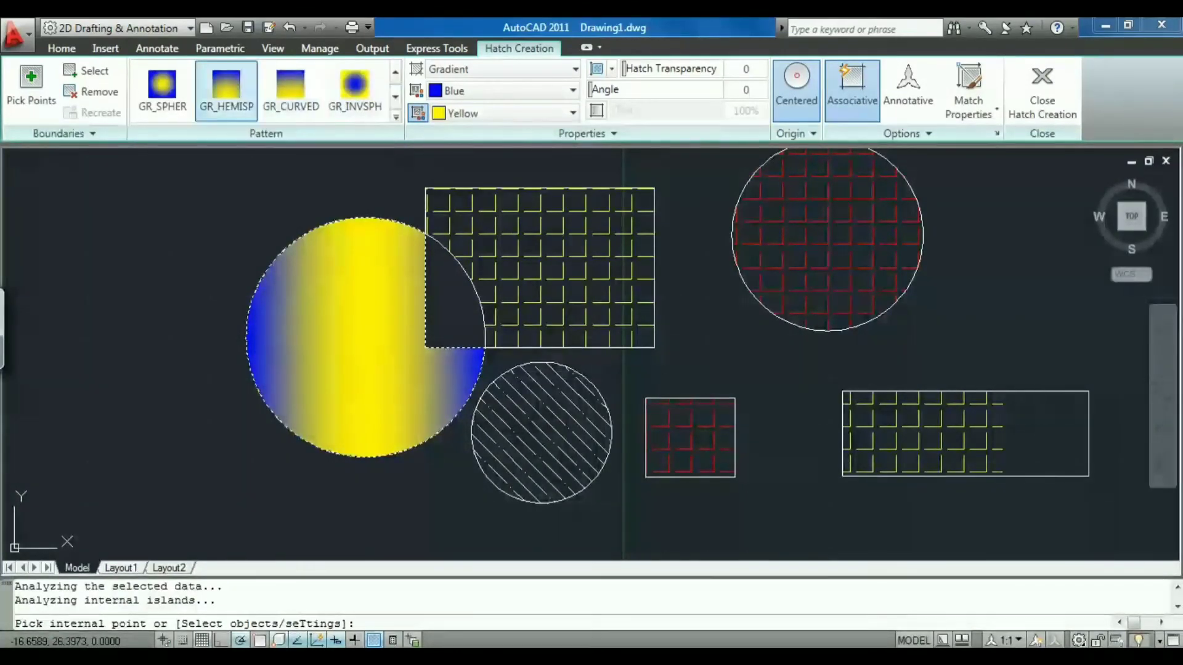
click(162, 91)
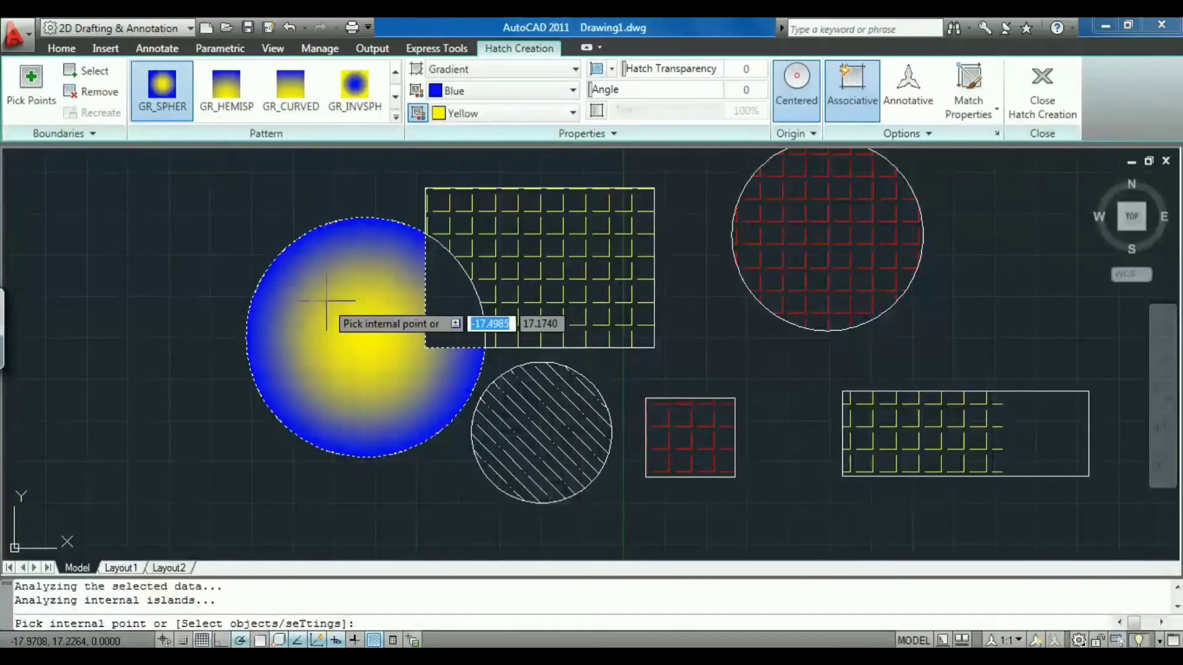
click(796, 84)
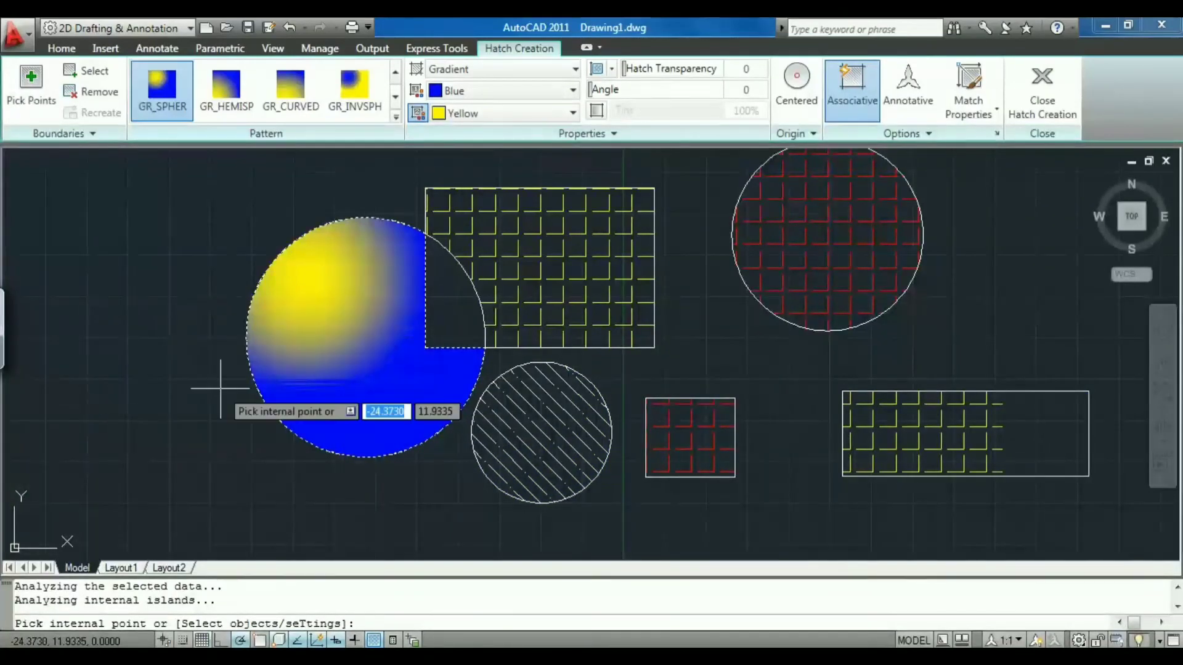
key(Escape)
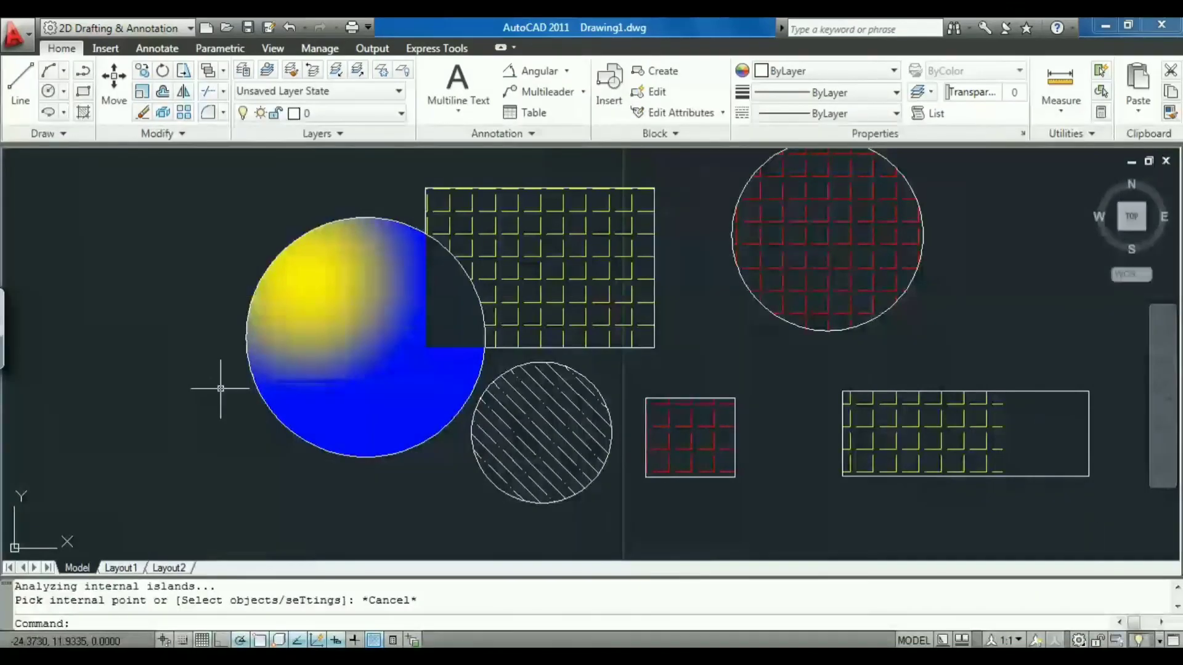
click(1084, 520)
right_click(263, 215)
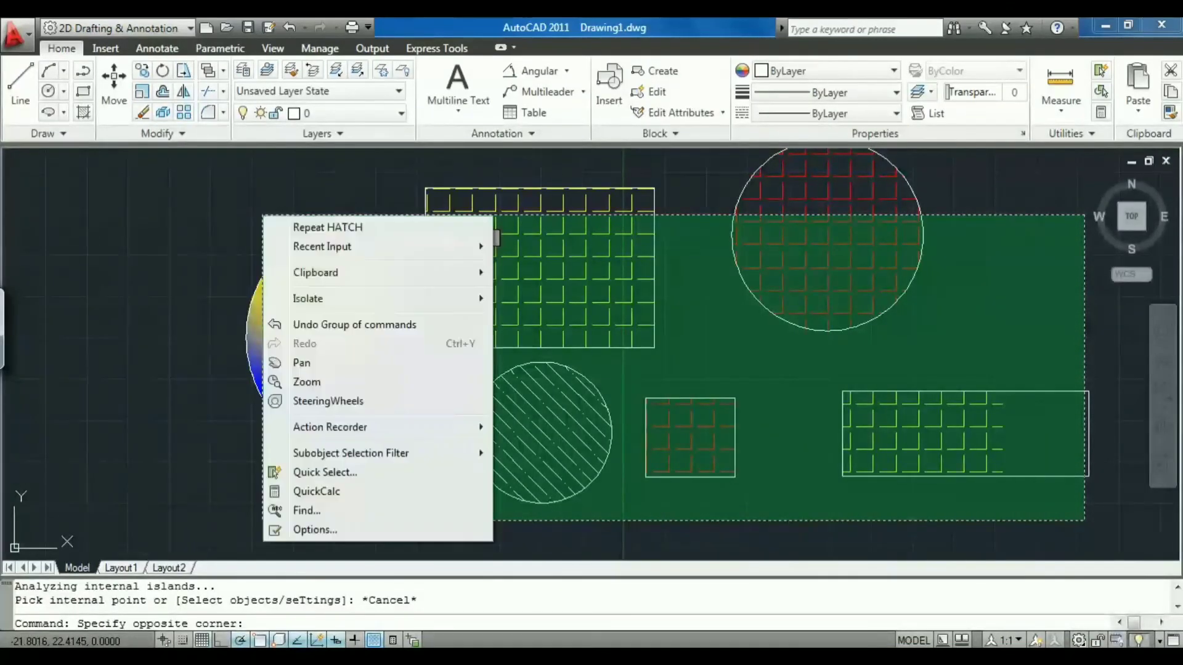
mouse_move(382, 273)
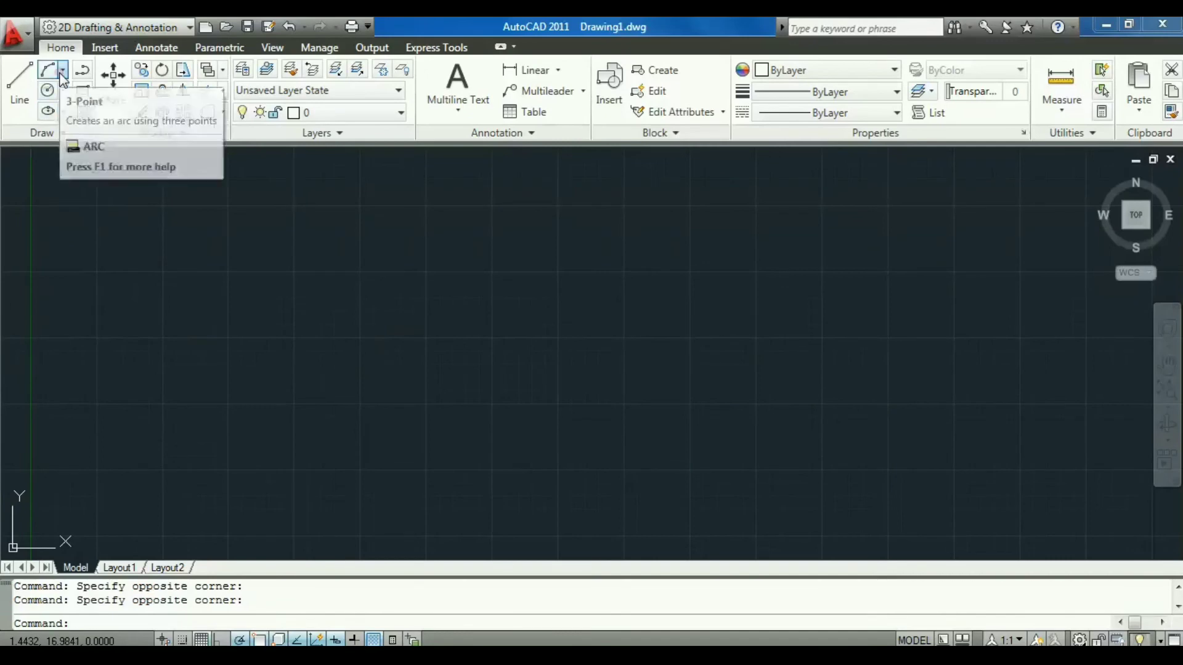
Step: Draw a shallow upward-bulging arc through three points near the middle of the empty drawing
click(62, 75)
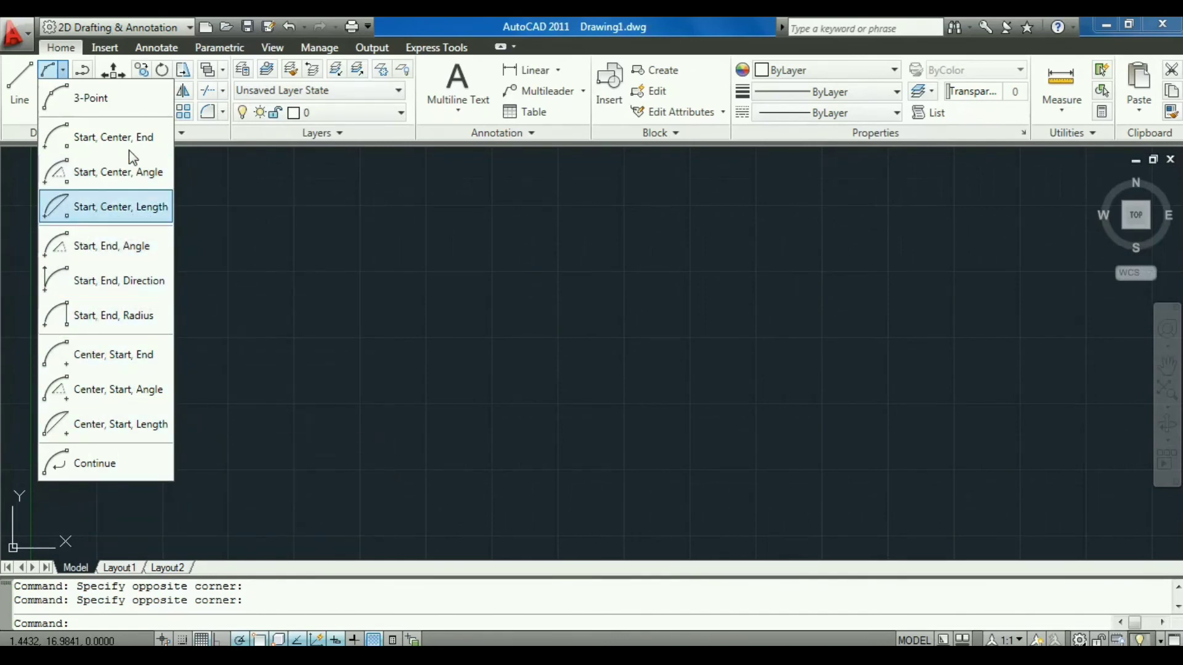
click(126, 105)
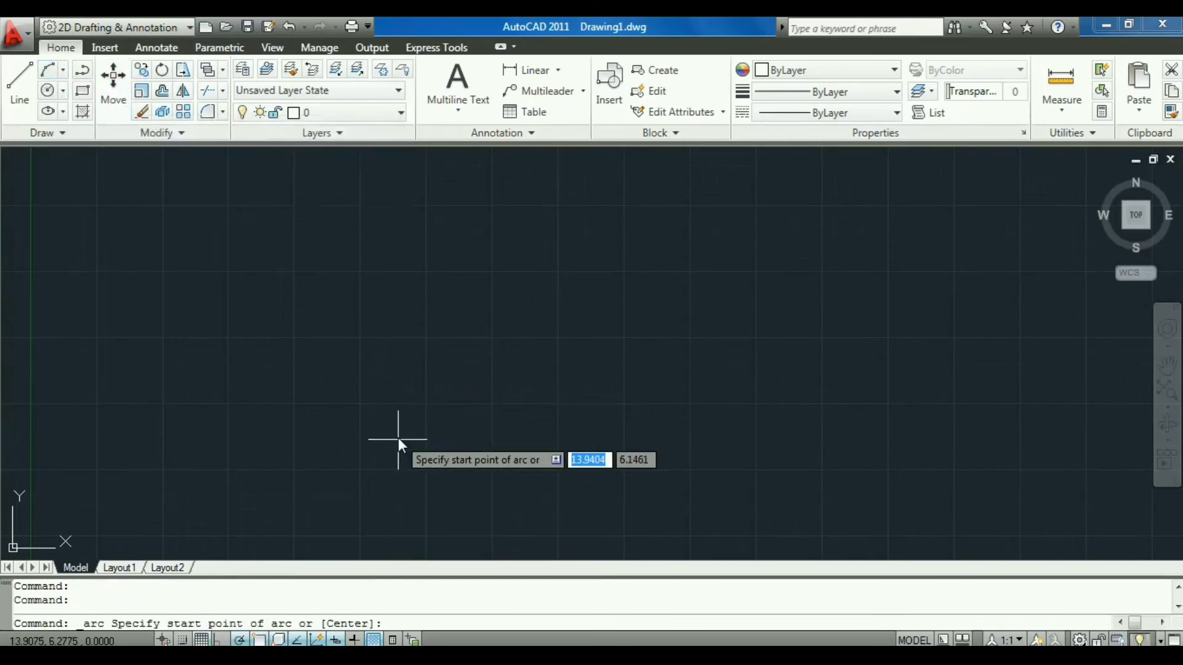
click(360, 405)
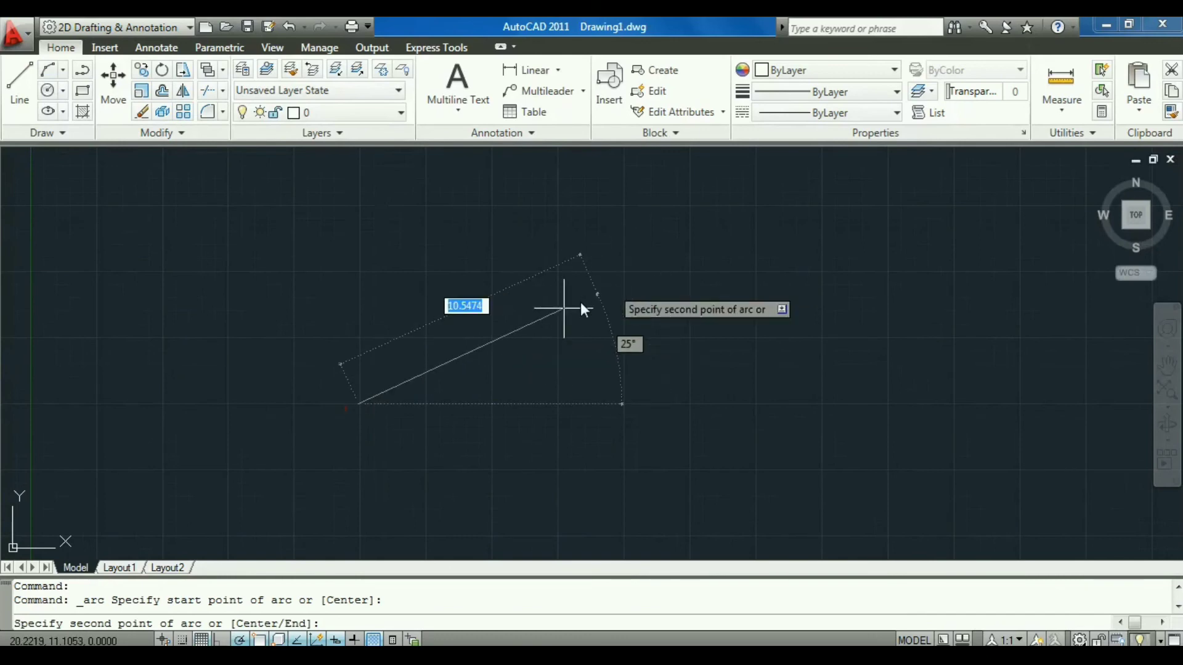
click(483, 346)
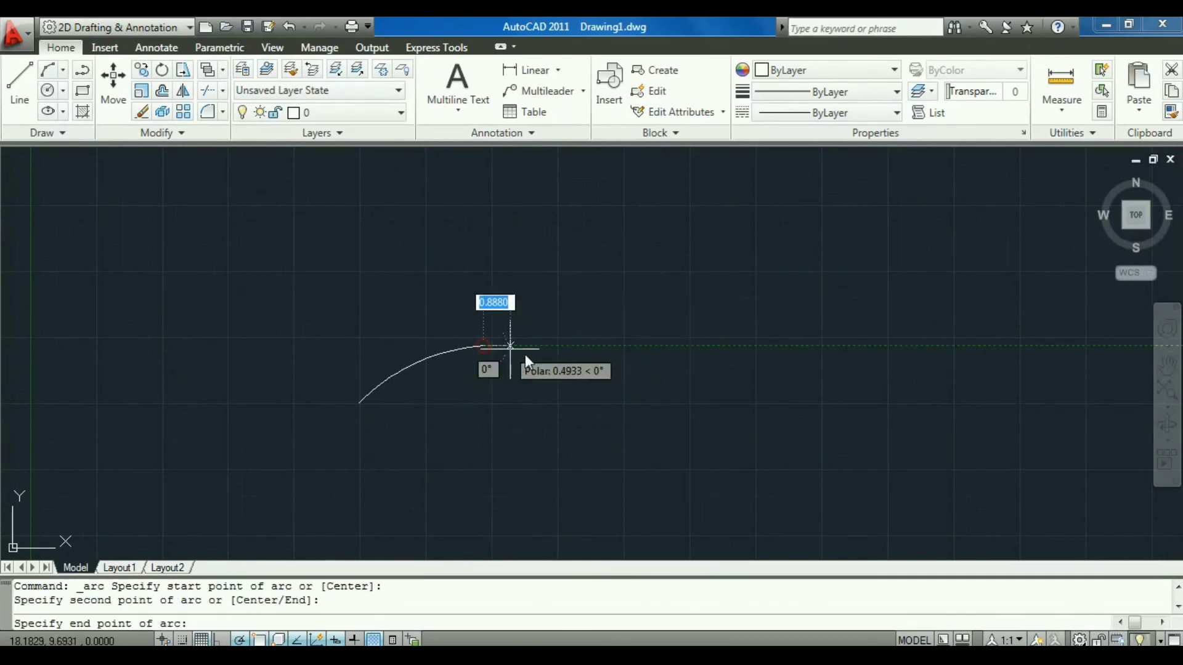
click(600, 407)
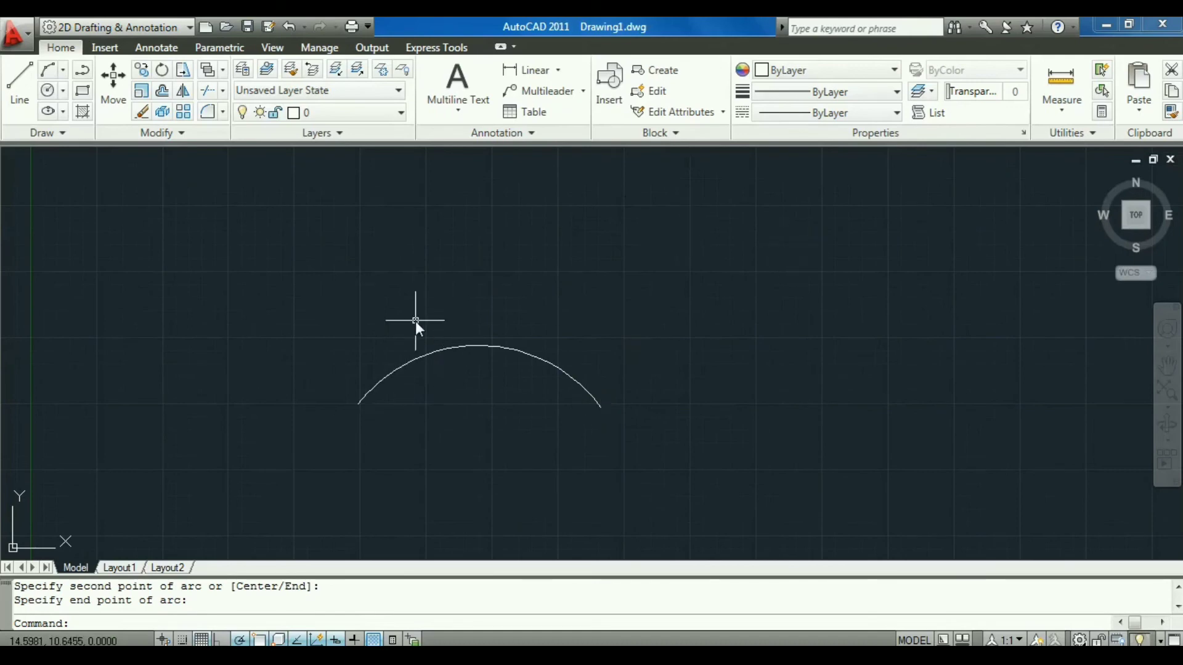
Step: Draw an upper semicircular arc of about 4.2 units radius beside the first arc using Start, Center, End
click(63, 69)
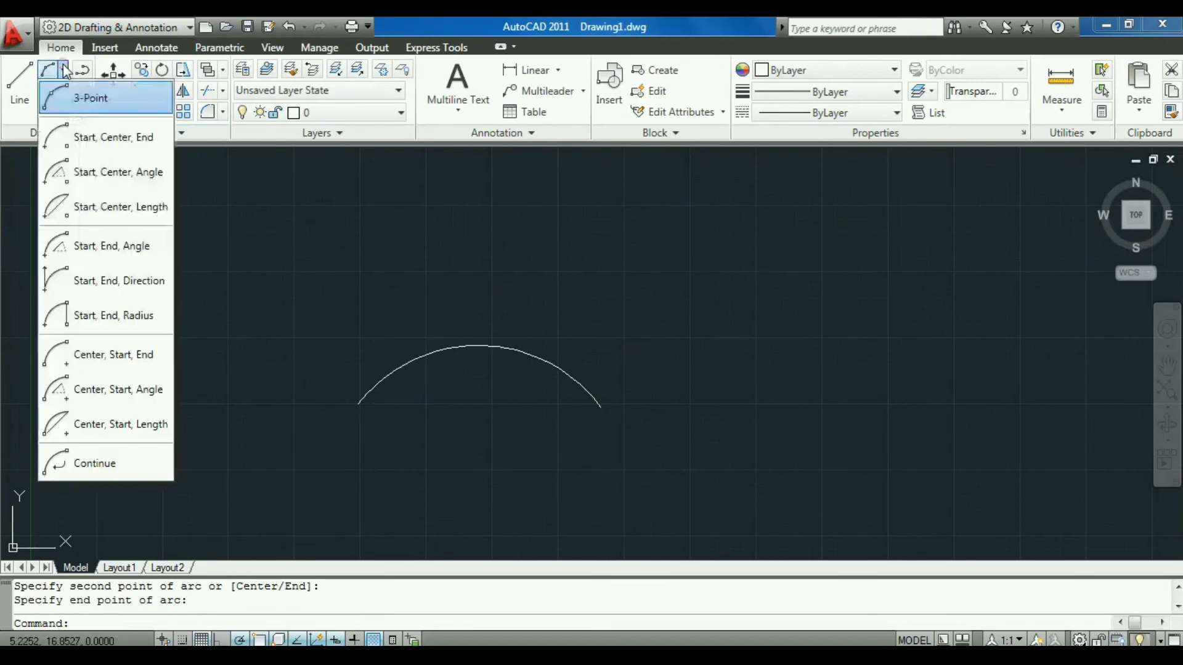
click(102, 140)
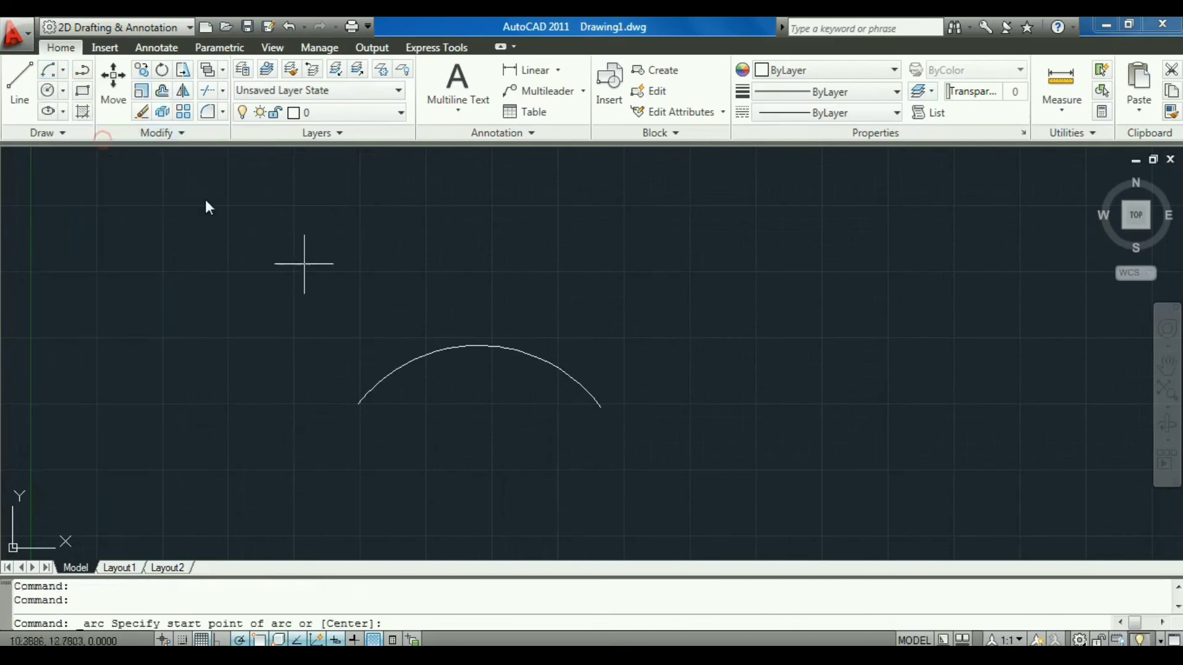
click(939, 408)
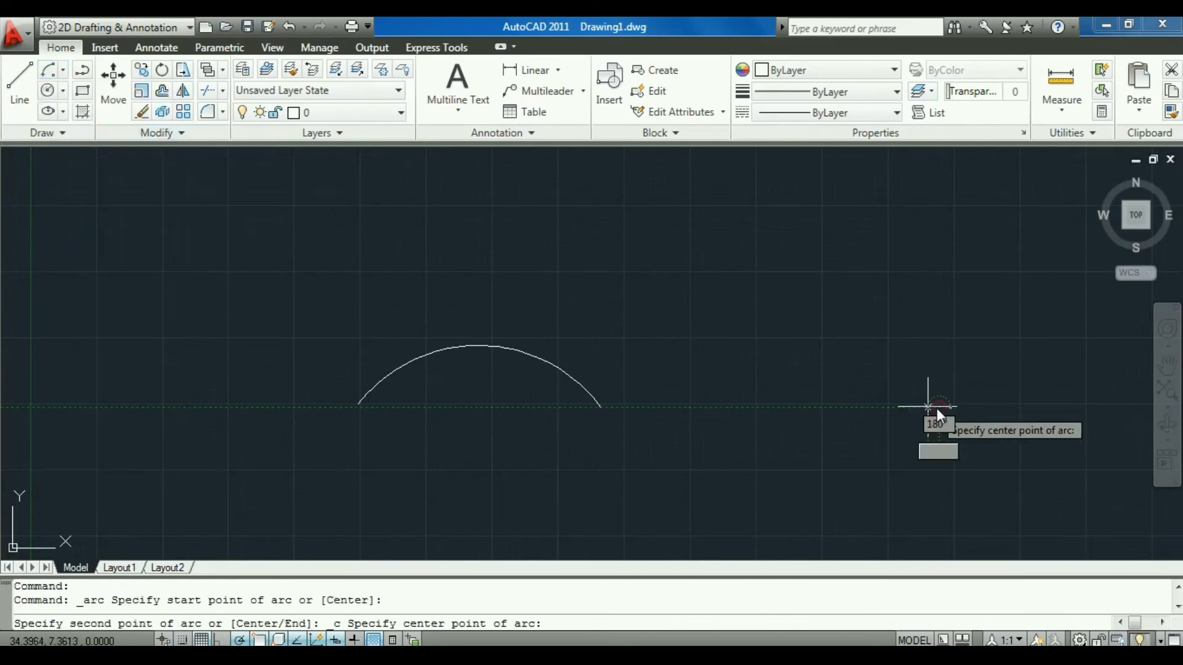
click(827, 407)
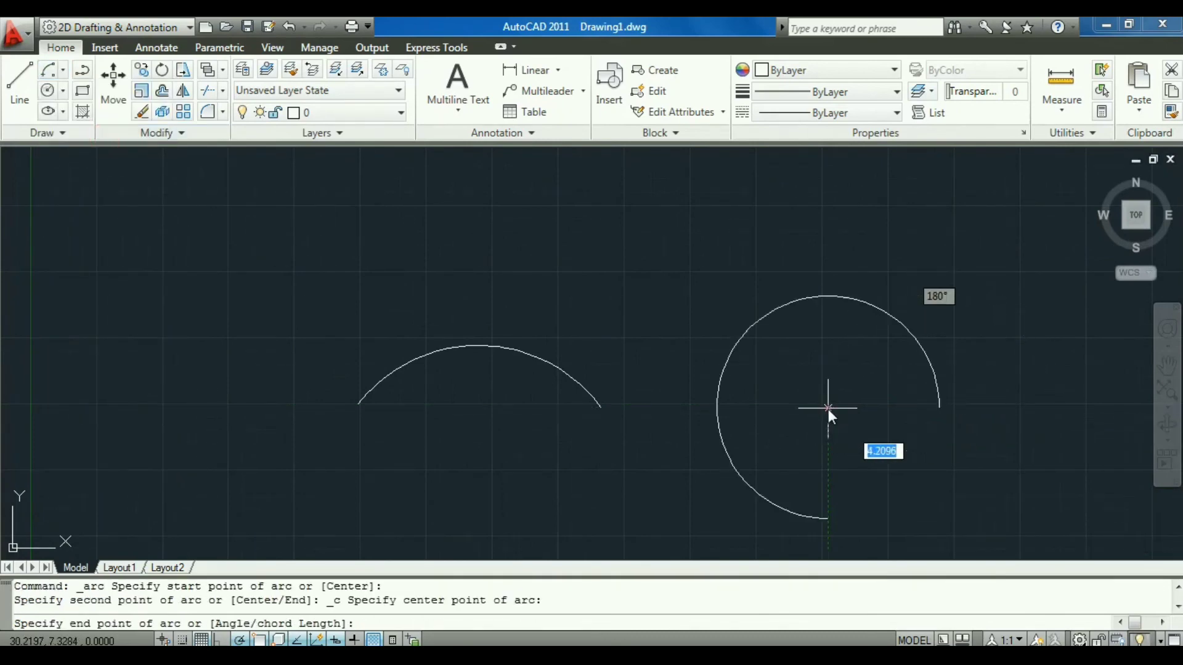
click(719, 406)
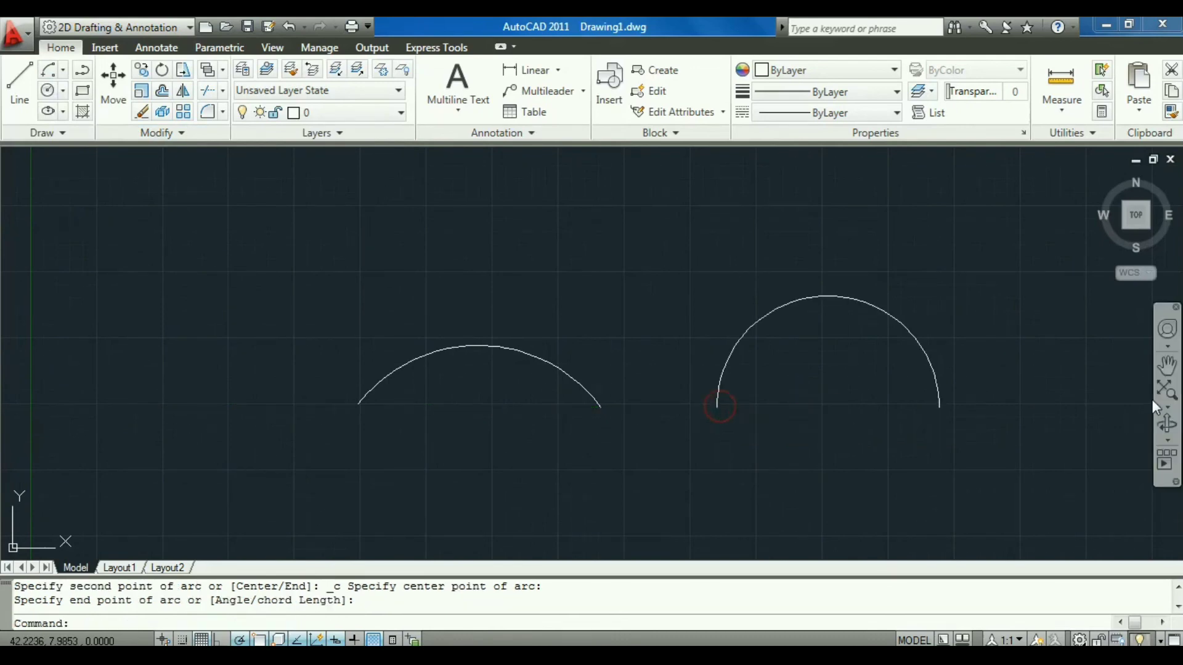
Step: Draw an arc above the other two using Center, Start, Angle, with a radius of about 4.24 and an included angle of 180°
click(64, 71)
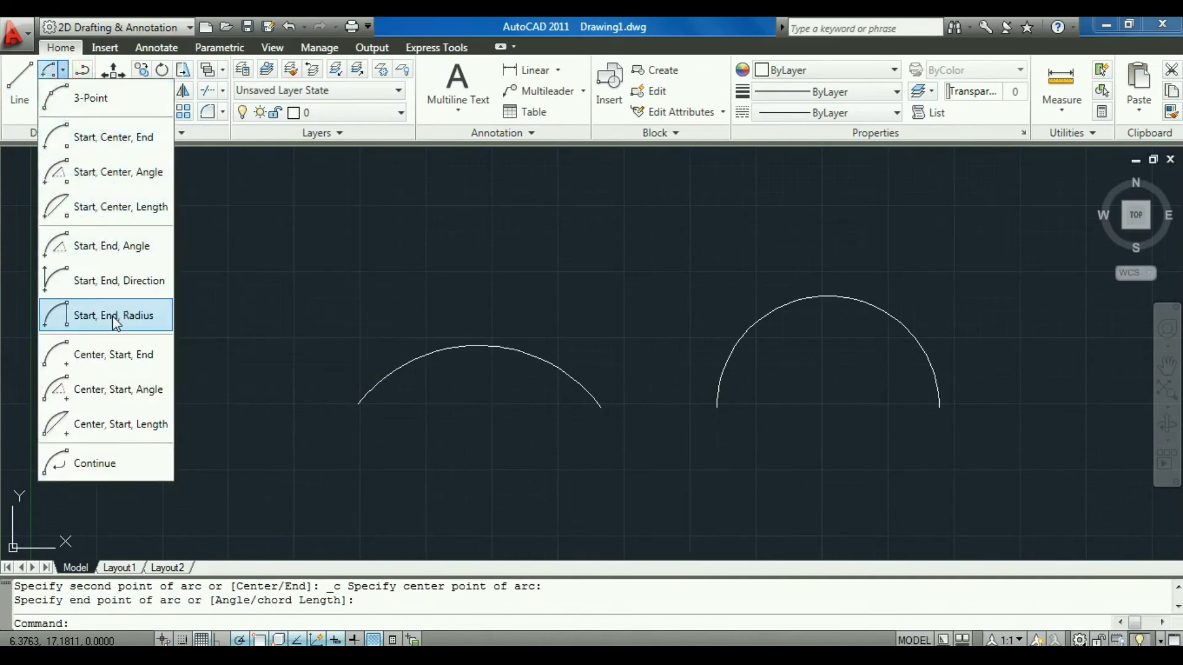
click(124, 390)
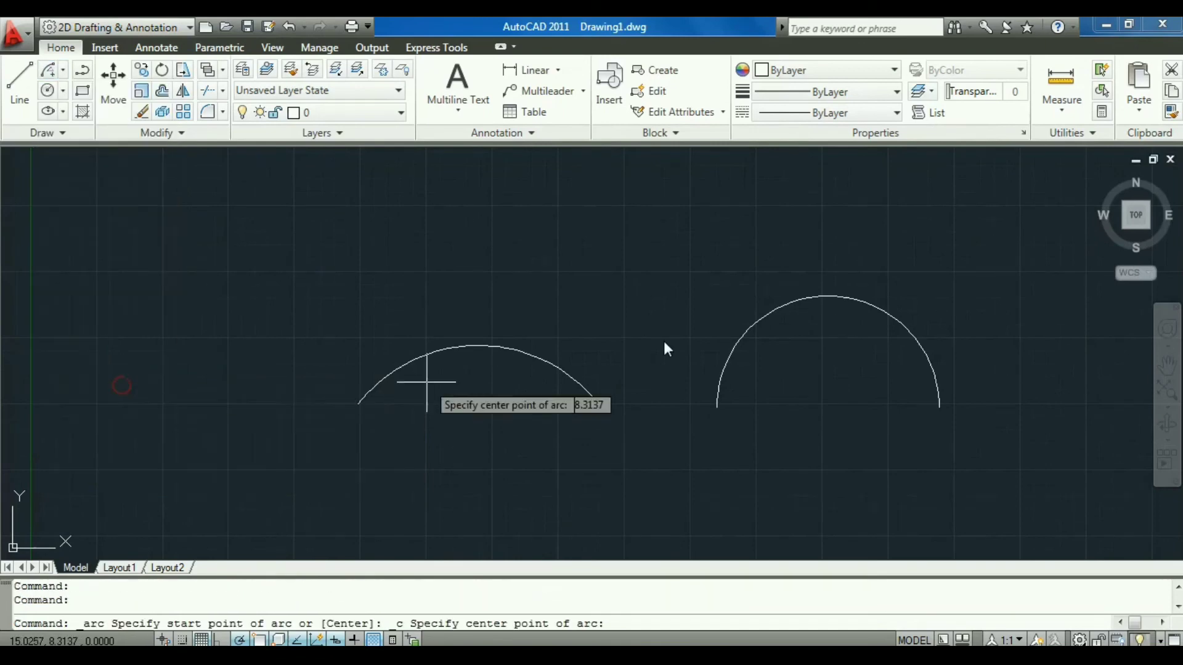
click(591, 302)
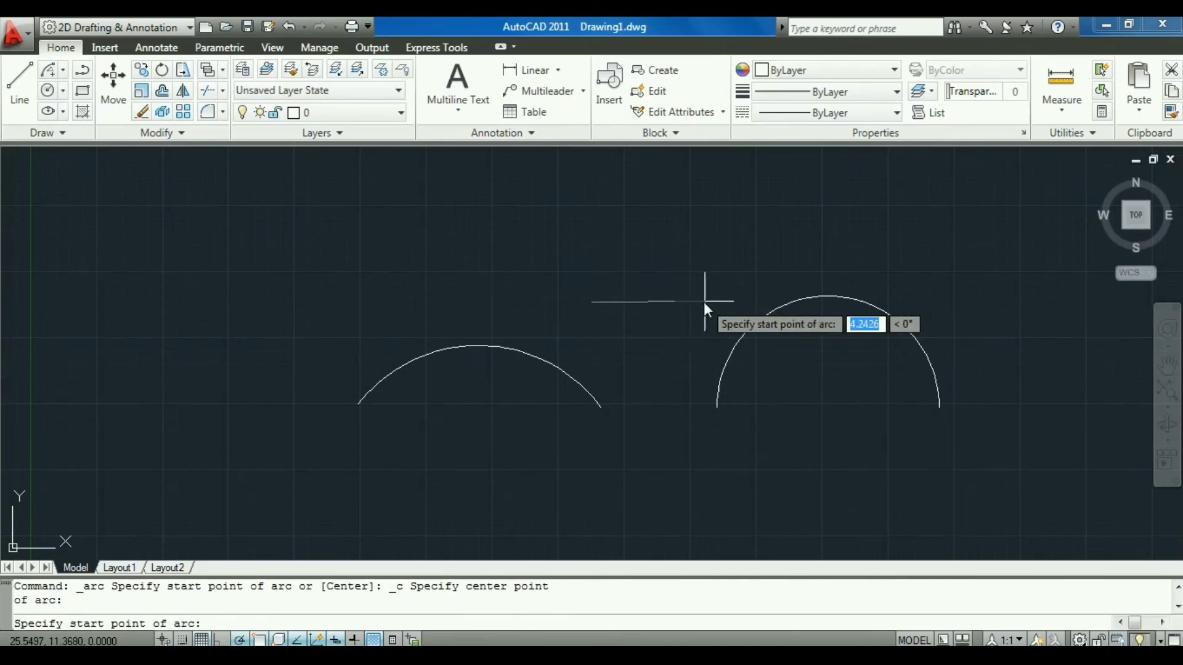
click(705, 302)
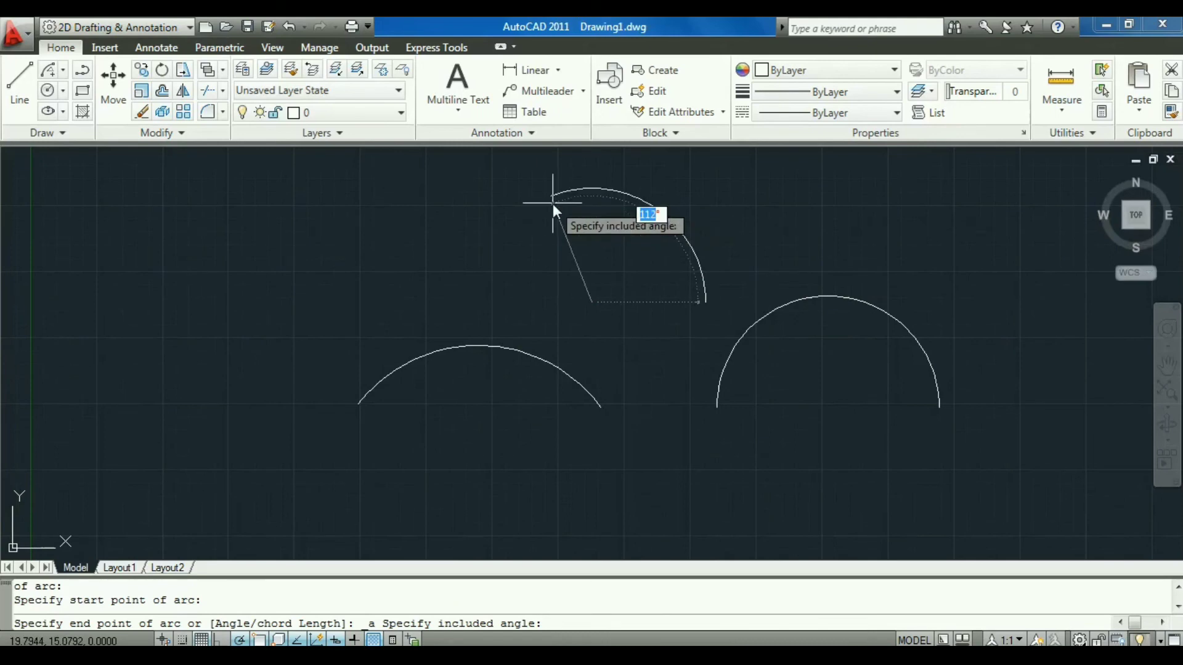
text(180)
key(Return)
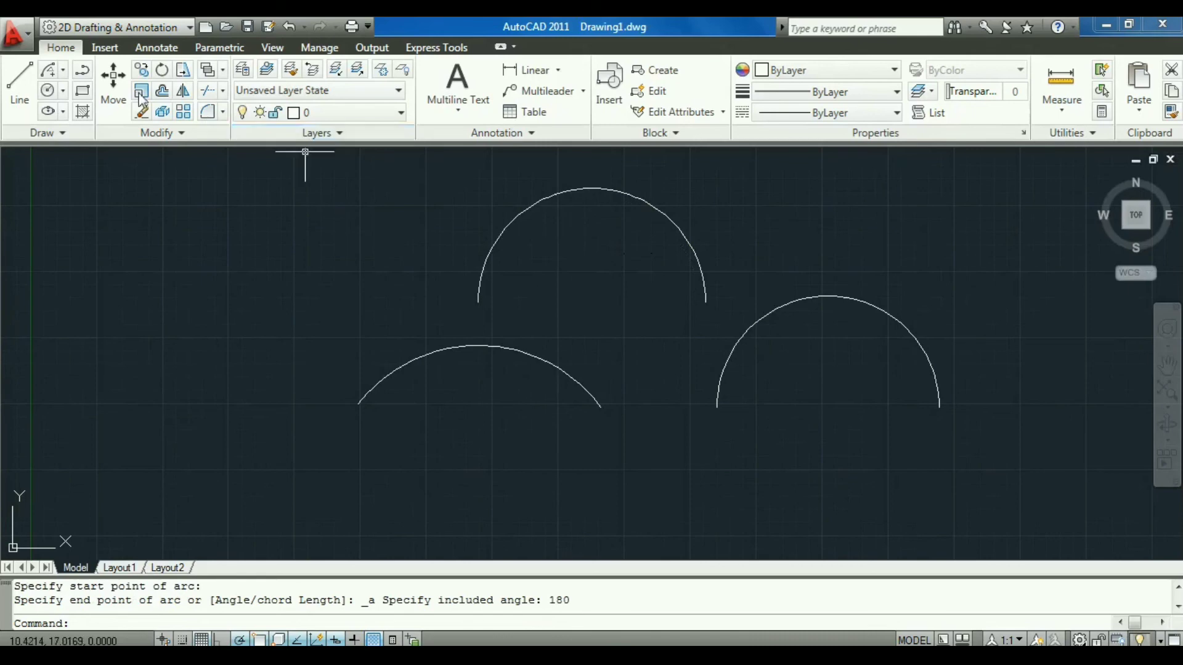
Step: Erase all three arcs from the drawing
click(64, 70)
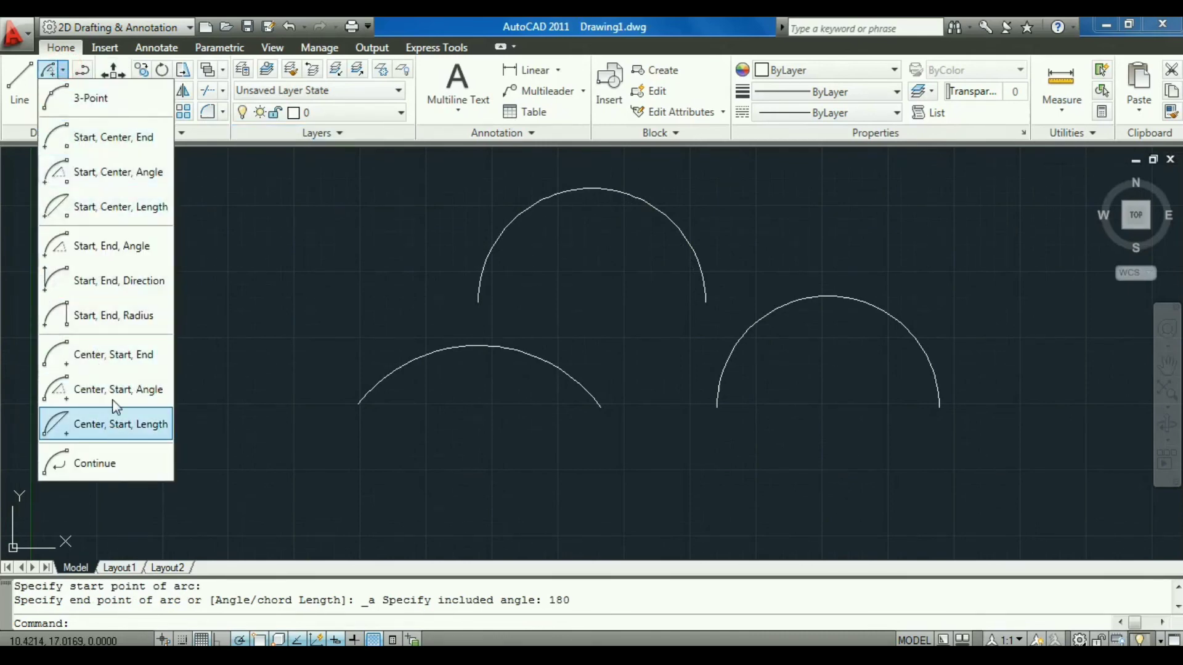
click(268, 193)
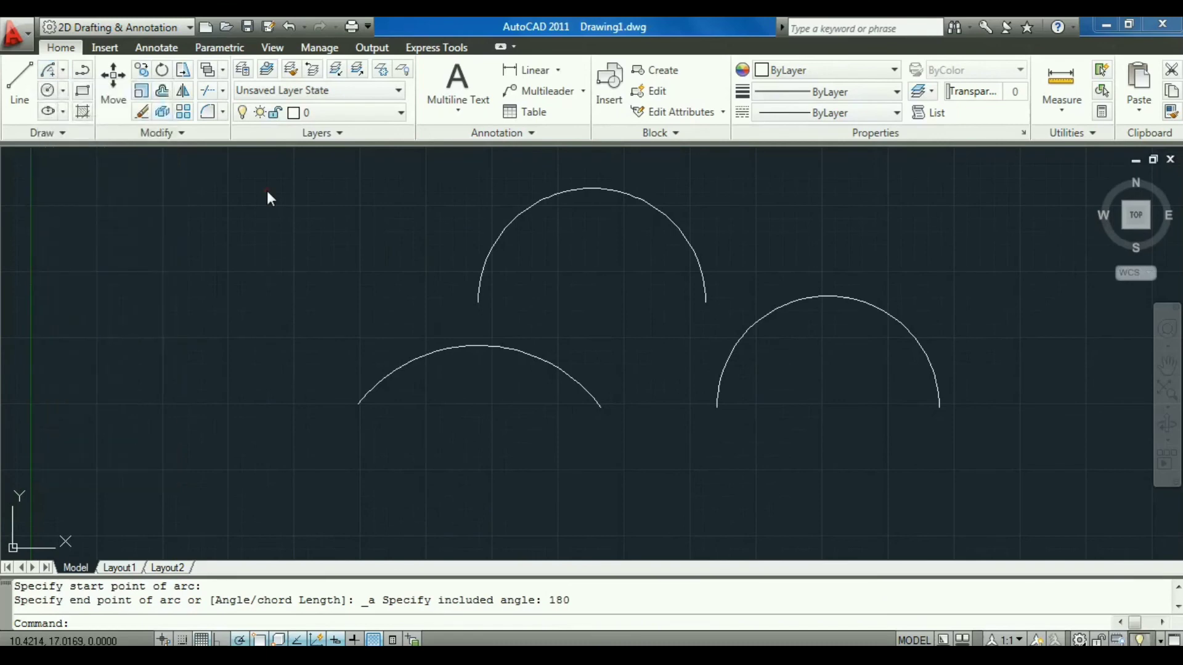
click(1056, 470)
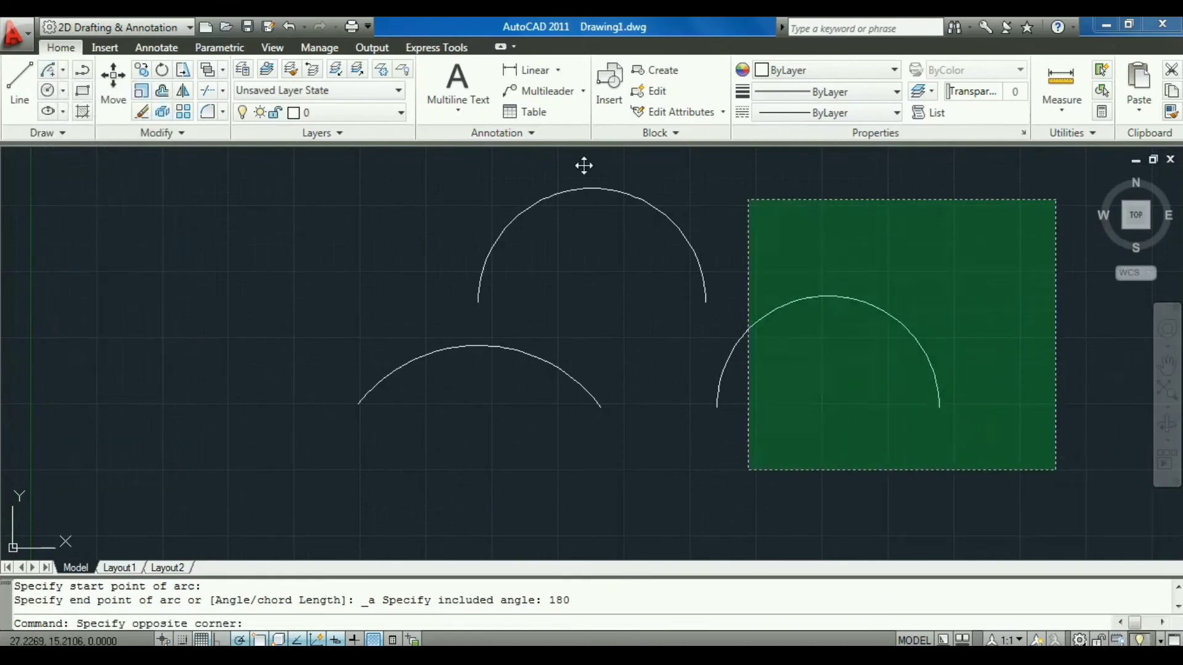
click(401, 215)
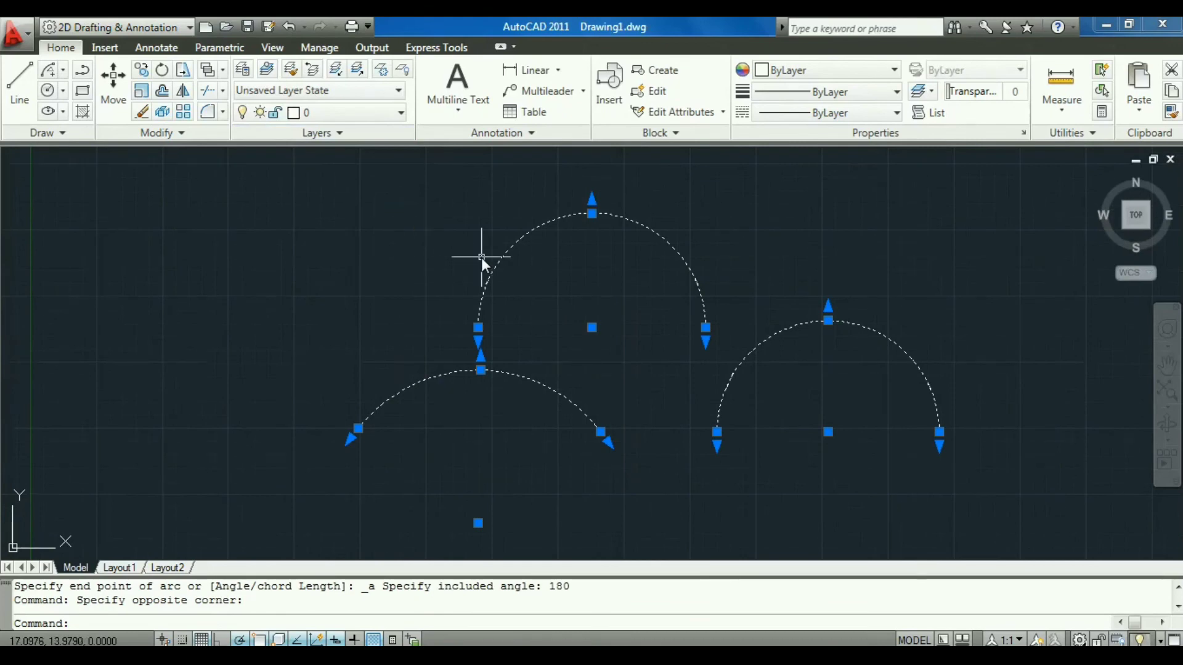
key(Delete)
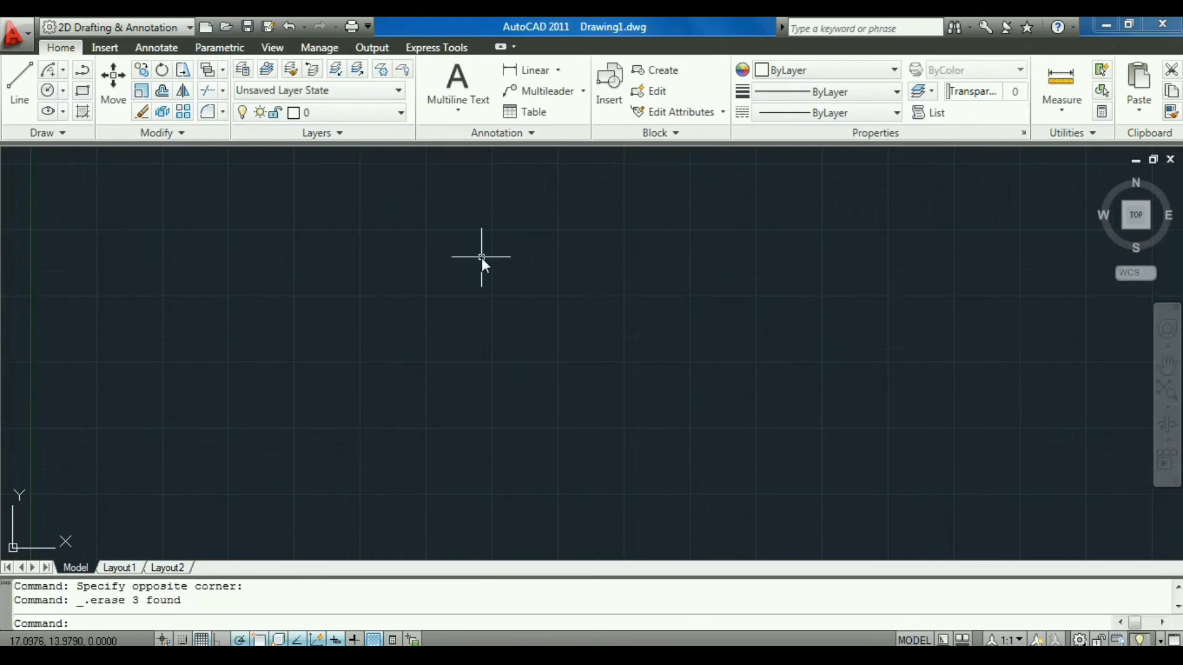
Step: Start the Rectangle command to draw a new rectangle in the empty drawing
click(83, 91)
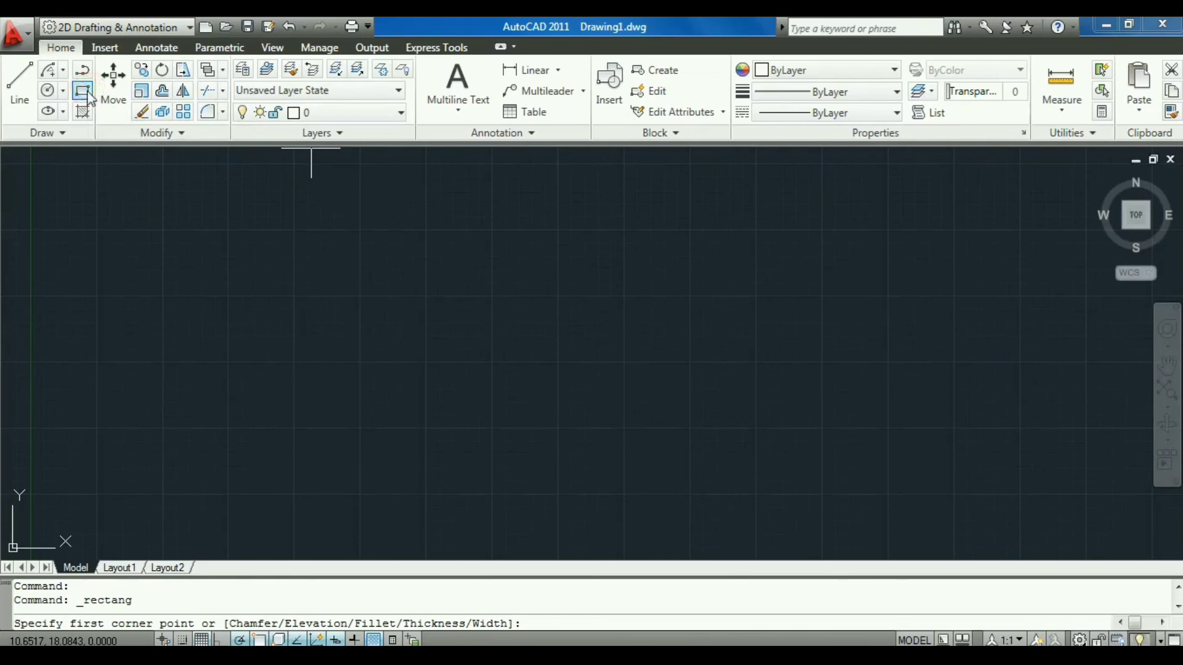